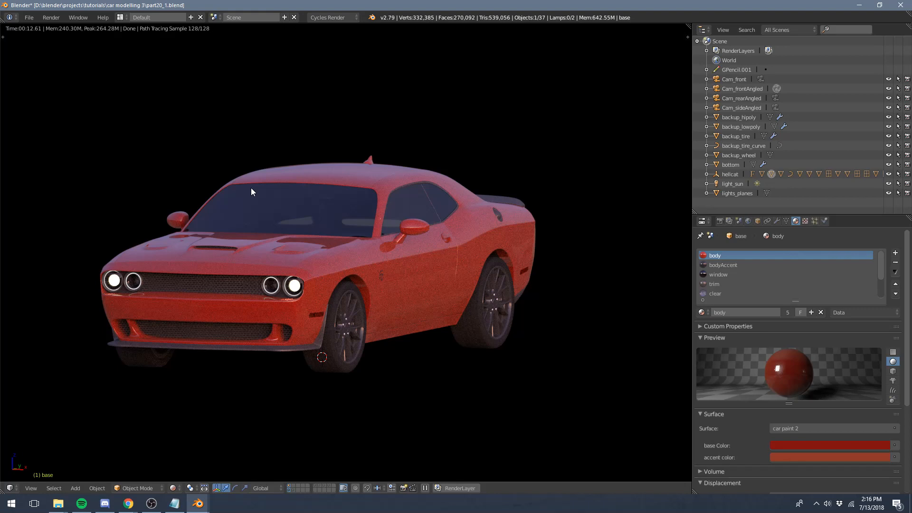
click(174, 503)
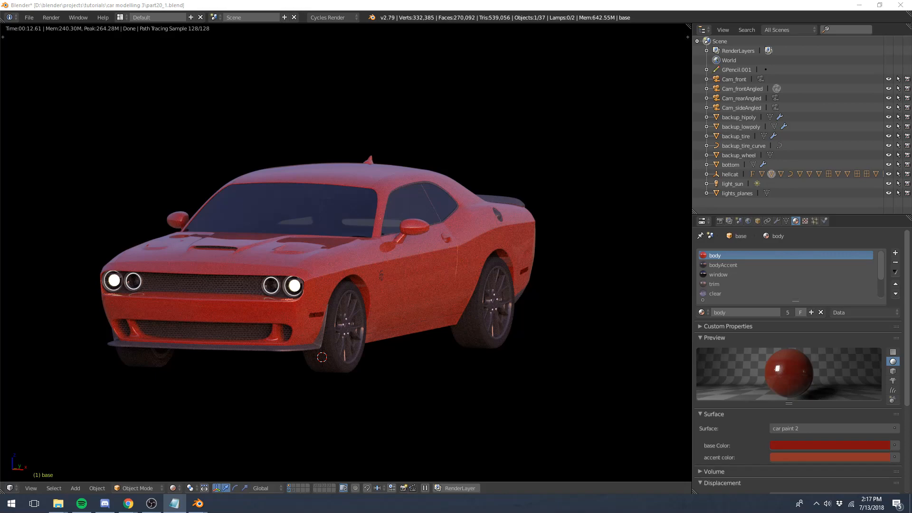
click(204, 5)
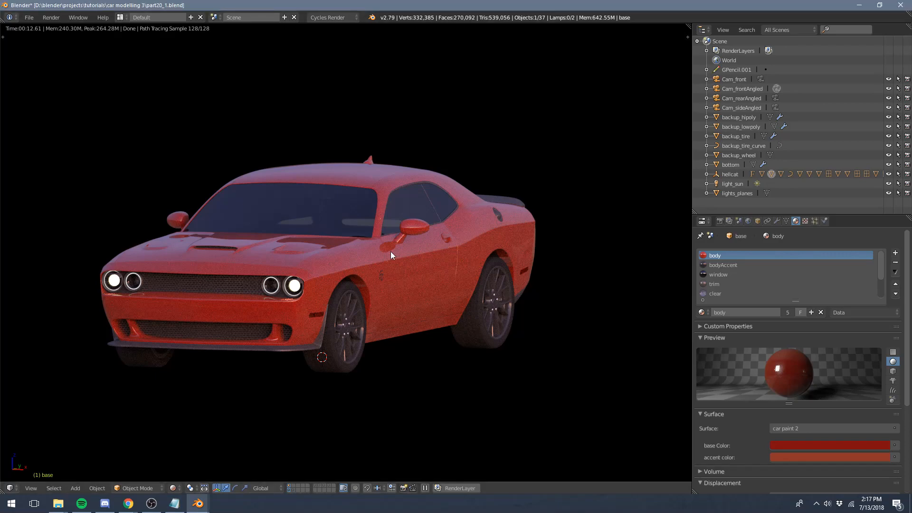
middle_drag(390, 251, 409, 242)
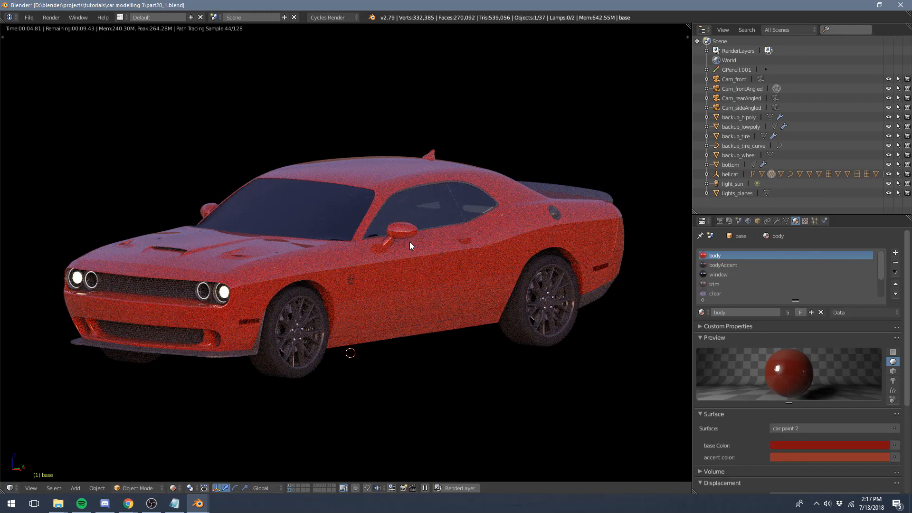
click(327, 17)
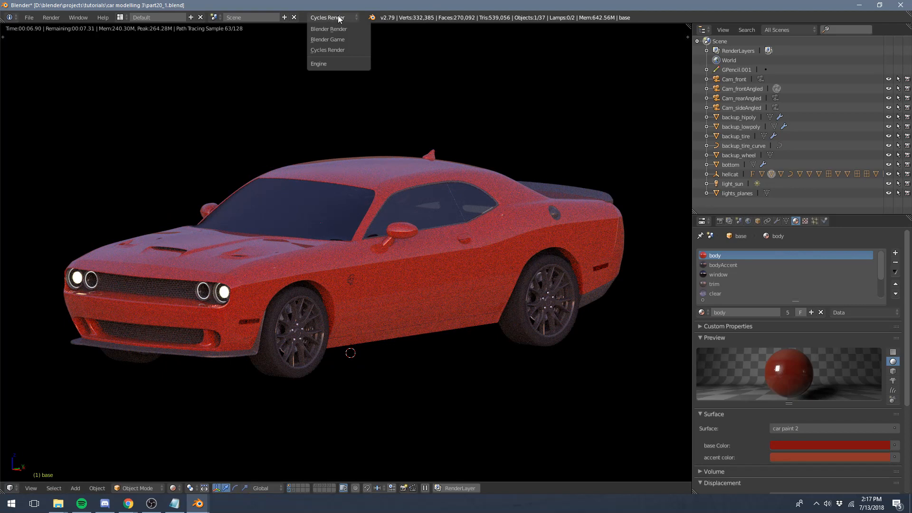
click(339, 18)
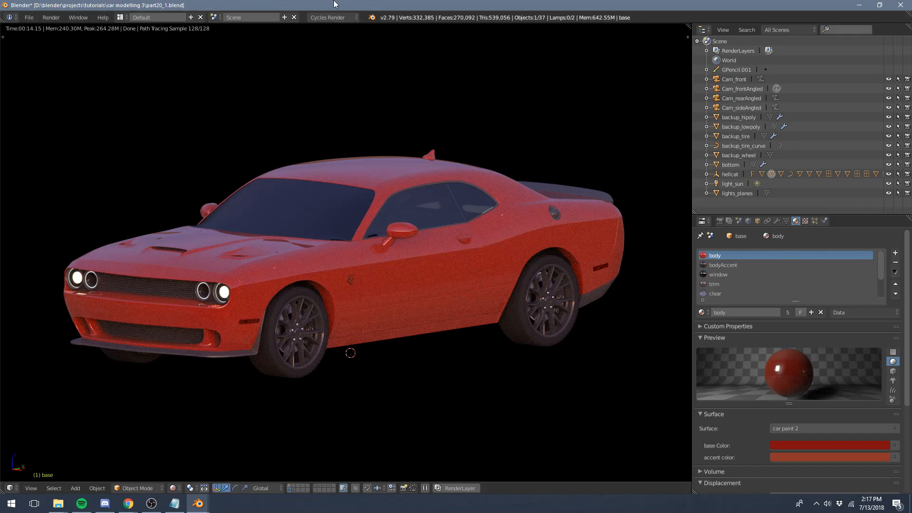
- Switch to the Blender window with part20.blend and select the car's base body object
click(864, 4)
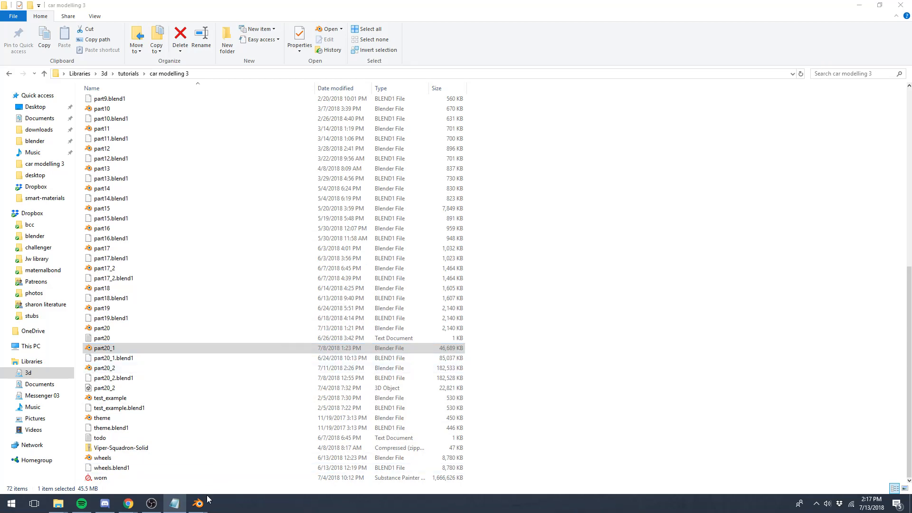
mouse_move(198, 503)
click(150, 456)
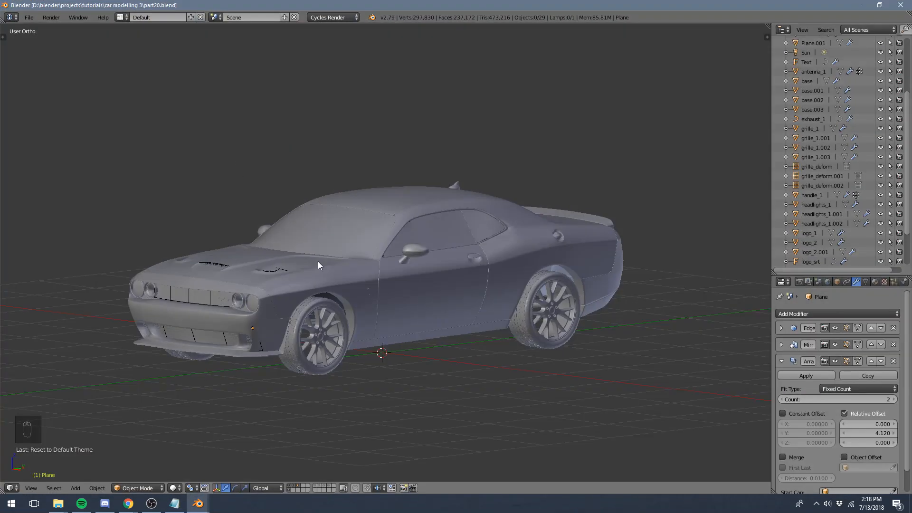
middle_drag(320, 169, 391, 319)
right_click(398, 324)
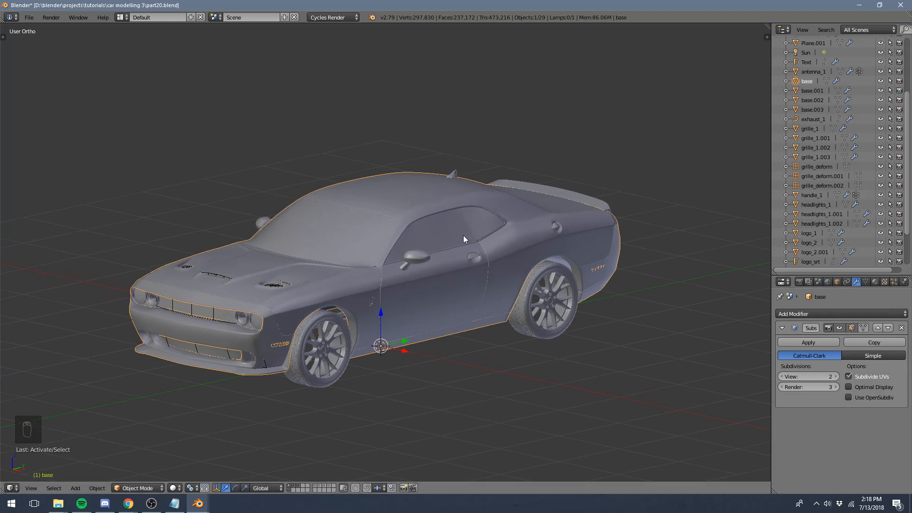
middle_drag(463, 235, 358, 151)
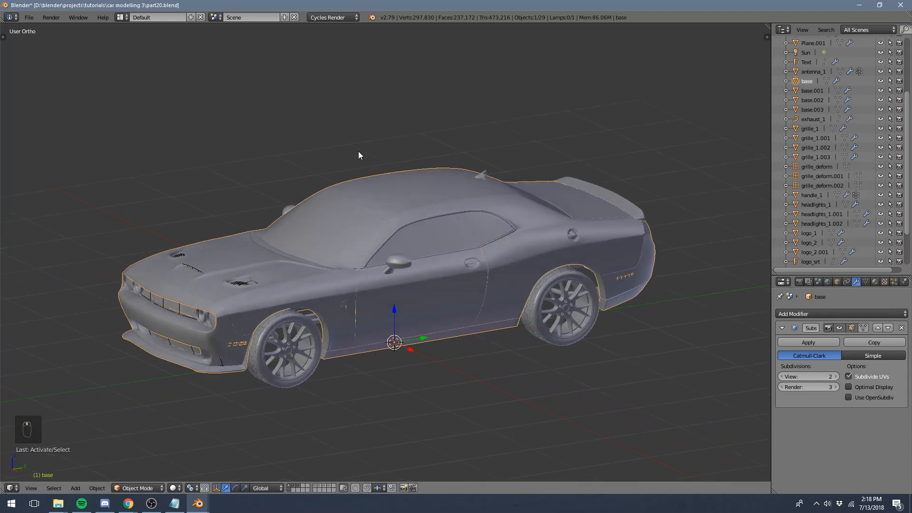
- Switch the render engine to Blender Render and back to Cycles Render
click(320, 21)
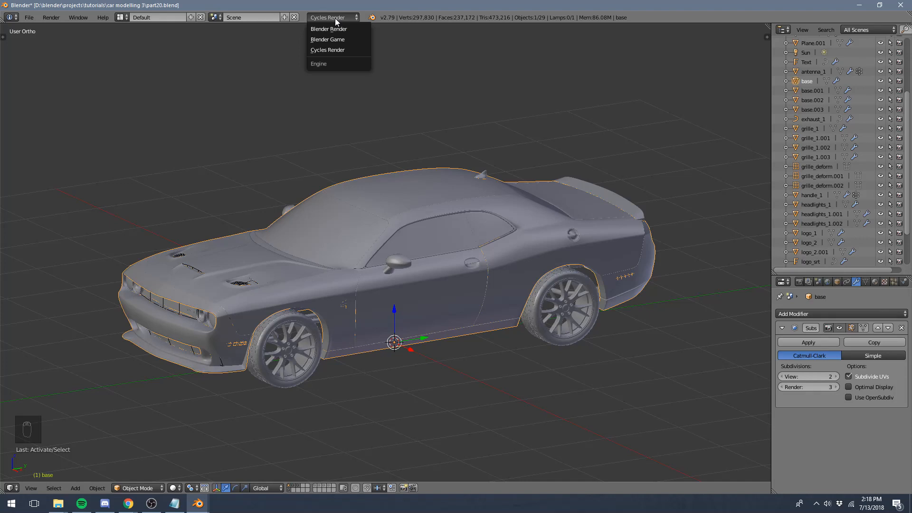
click(330, 29)
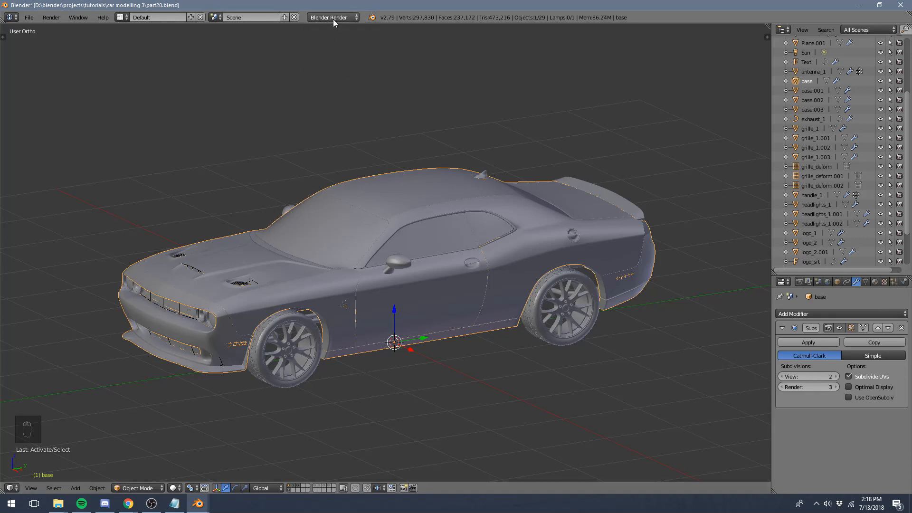
click(333, 19)
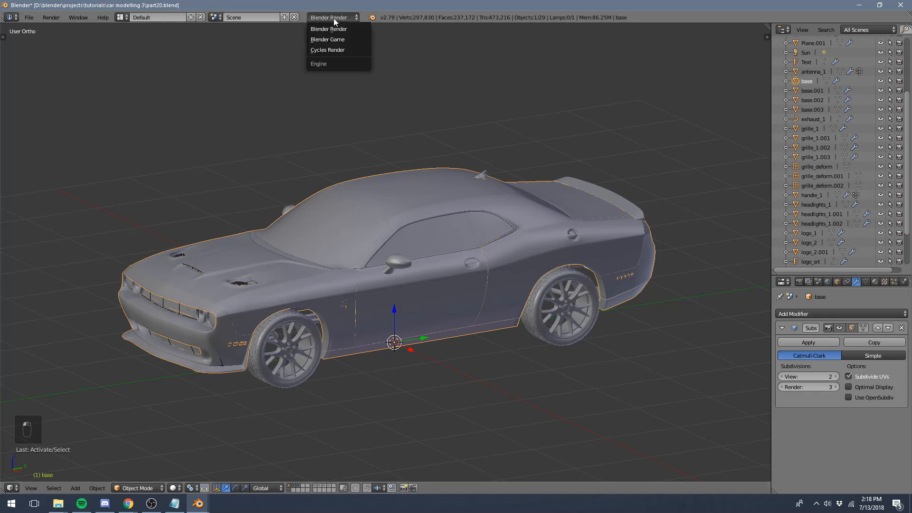
click(332, 56)
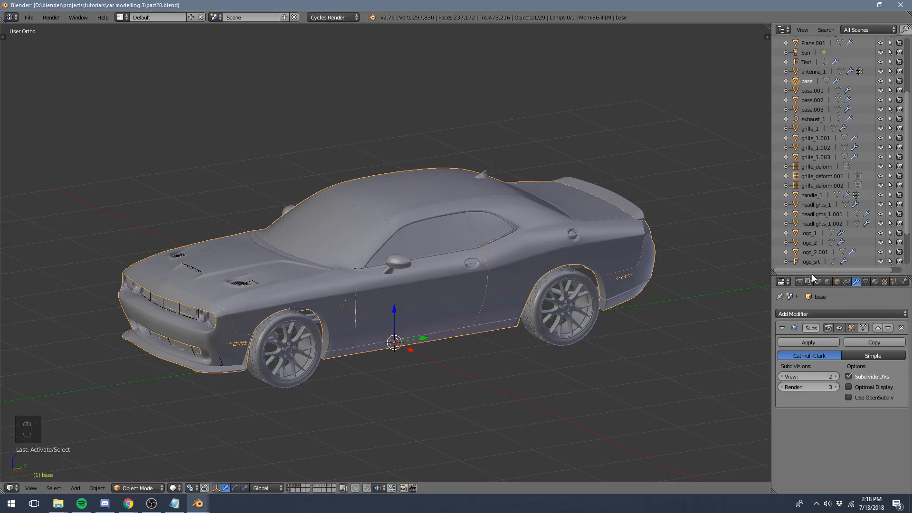
- Add a new material to the base body object and name it "paint"
drag(812, 275, 878, 177)
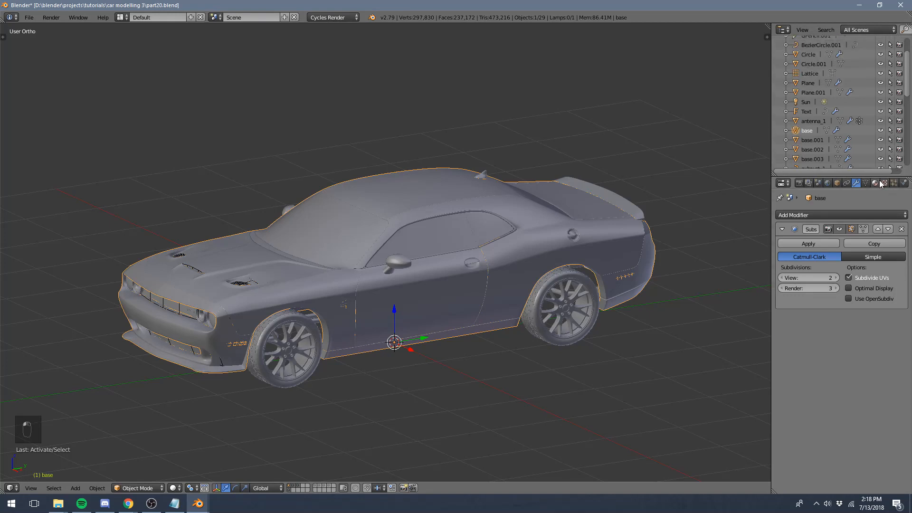
click(876, 183)
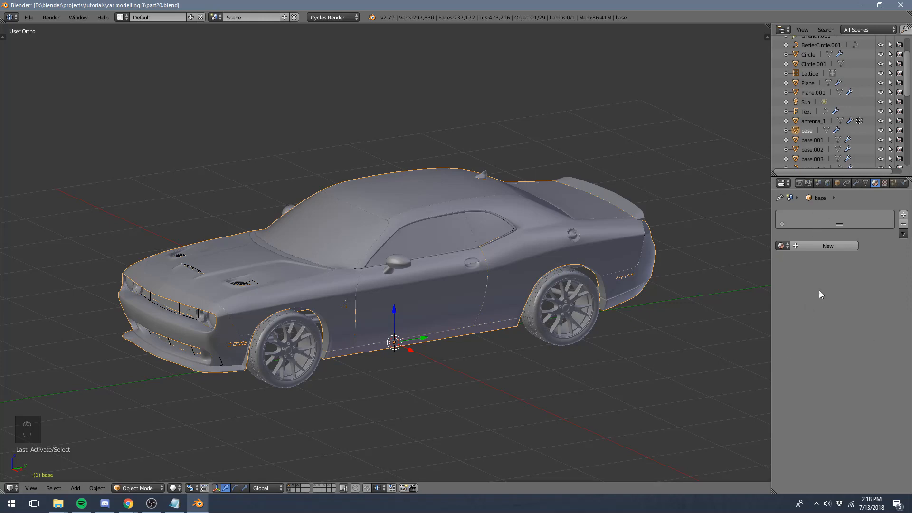
click(808, 244)
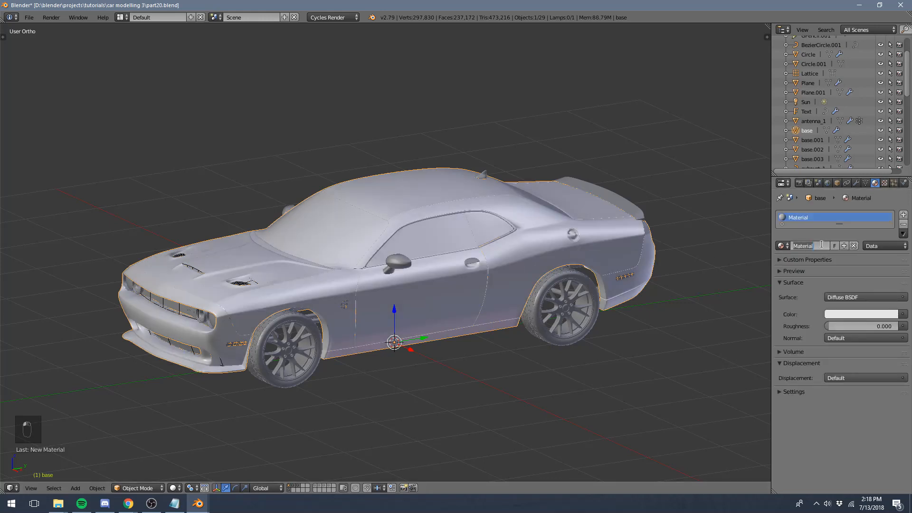
text(paint)
key(Return)
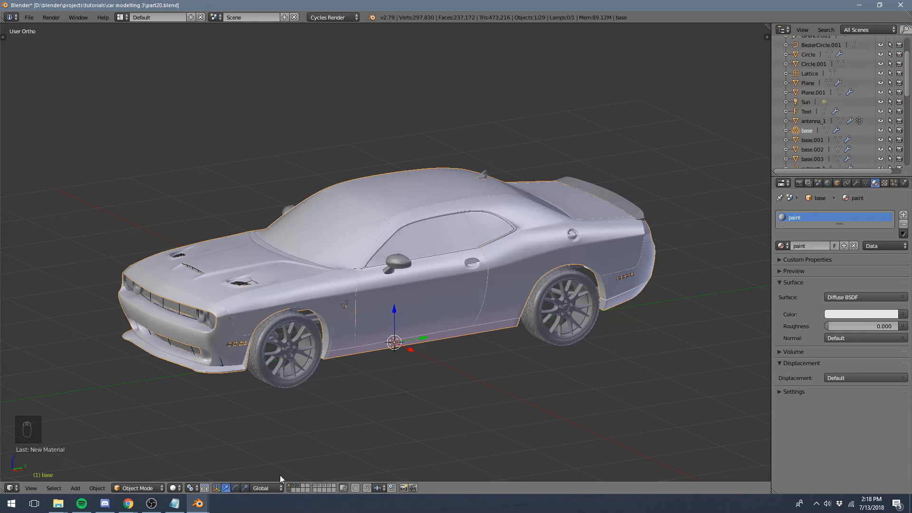
- Switch to the finished part20_1.blend window, leave rendered shading, and split the 3D view to add a Node Editor beneath it
click(197, 504)
click(213, 476)
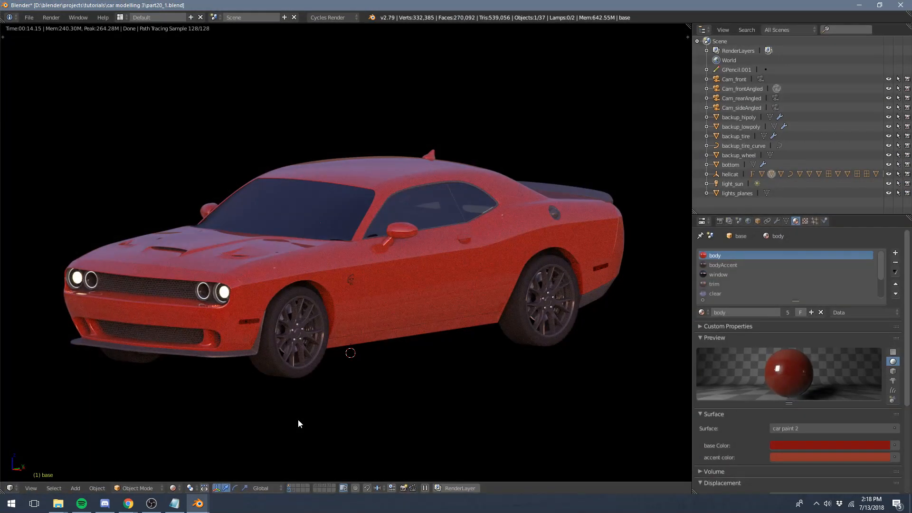
key(shift+z)
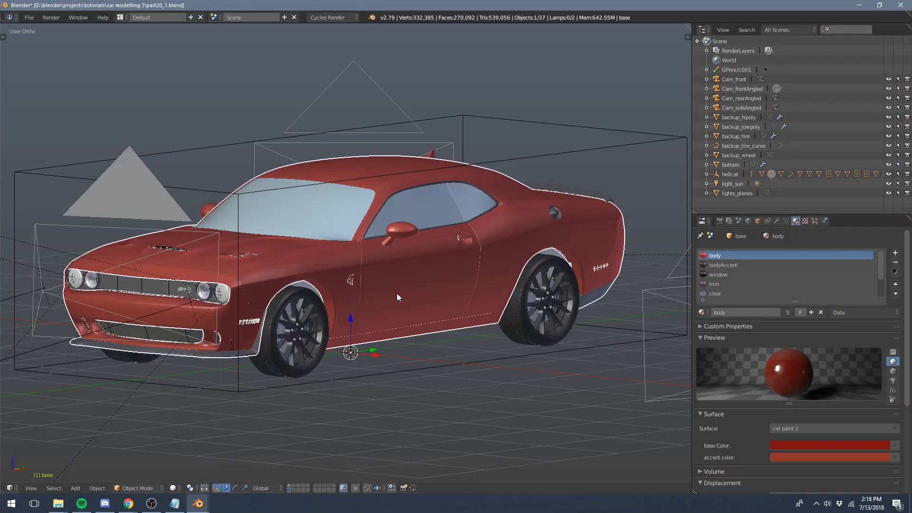
drag(3, 491, 5, 273)
click(9, 488)
click(35, 389)
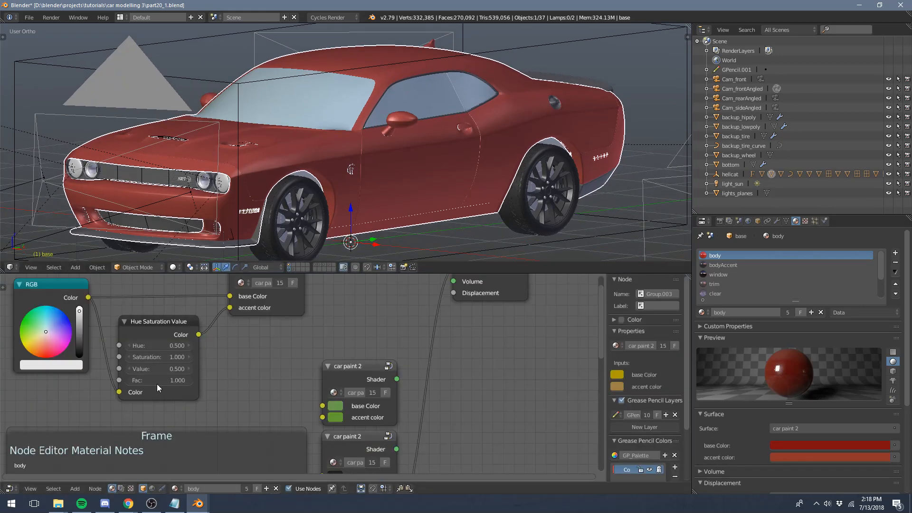
- Open the body material's car paint 2 node group and move its Group Output node close to the final Mix Shader
scroll(292, 391, down, 4)
key(Tab)
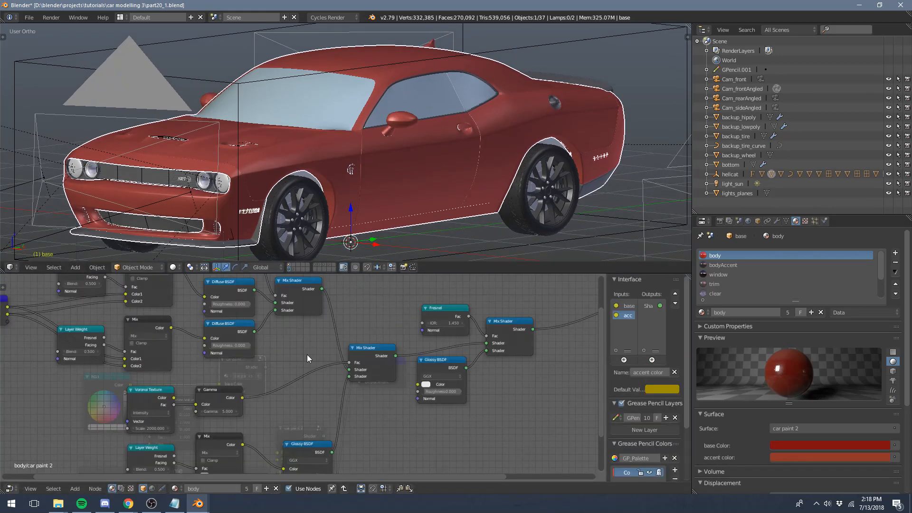
scroll(314, 355, down, 3)
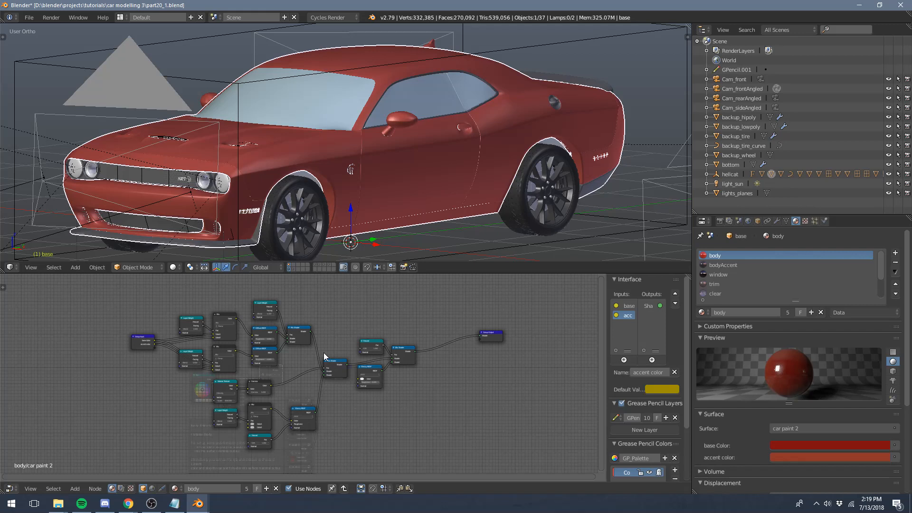
middle_drag(324, 353, 327, 350)
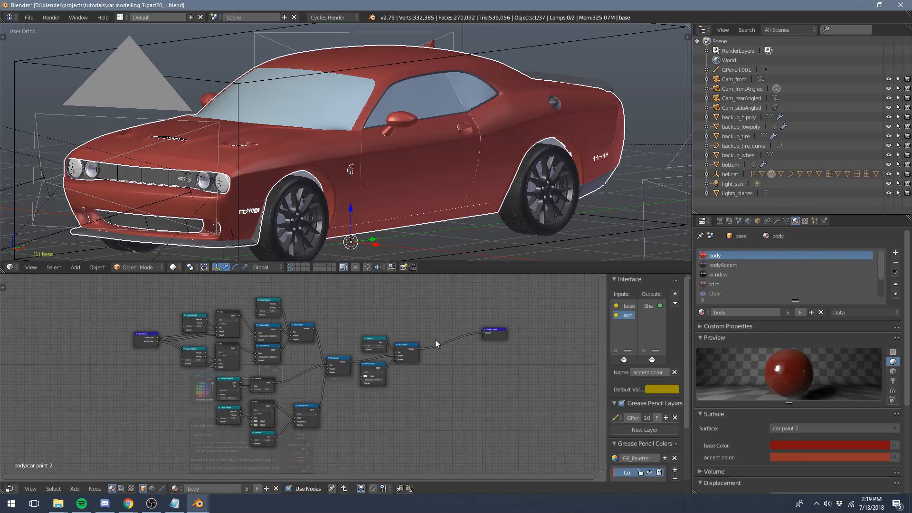
drag(498, 334, 457, 350)
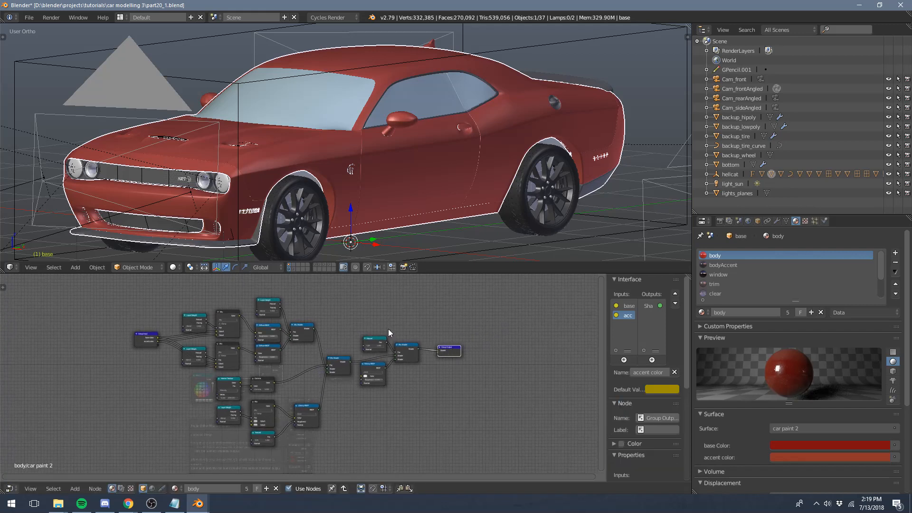
scroll(388, 332, up, 2)
scroll(389, 330, down, 2)
middle_drag(388, 330, 375, 331)
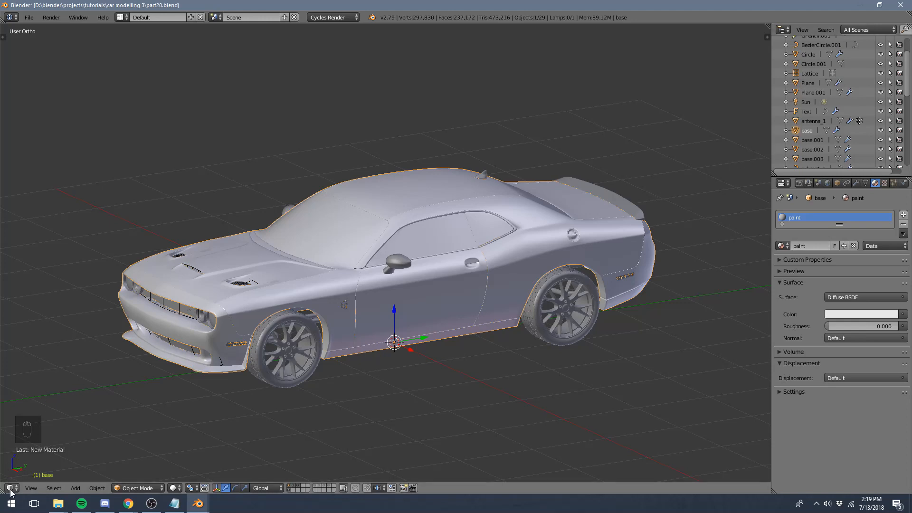
- In part20.blend, split the 3D view into two stacked areas and show the paint material's nodes in a Node Editor in the lower one
drag(2, 490, 10, 369)
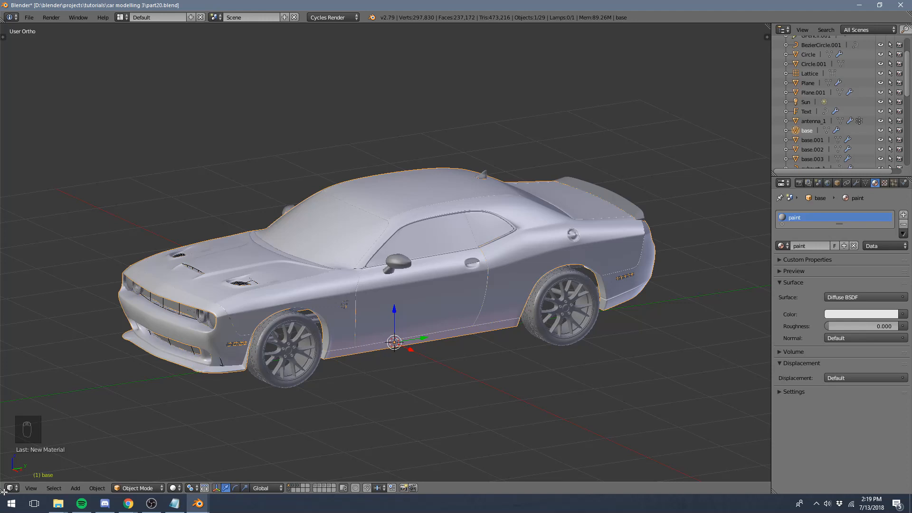
drag(4, 491, 5, 349)
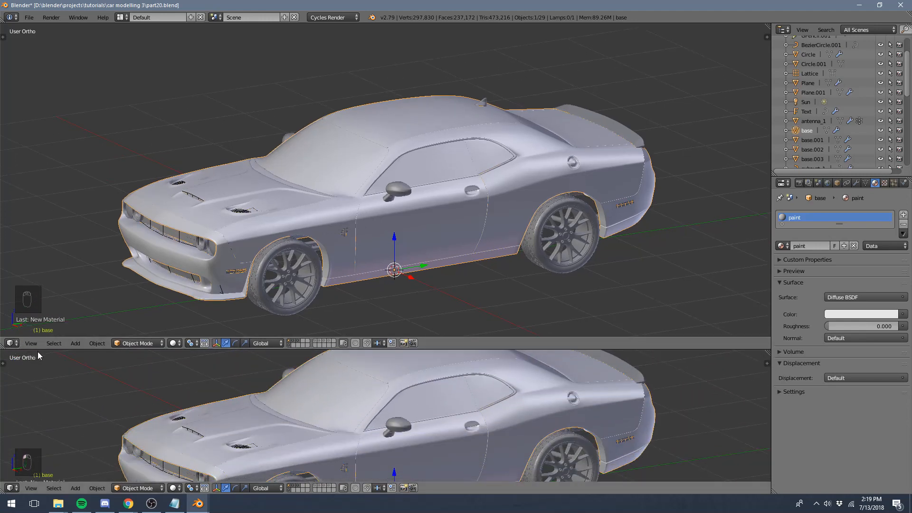
drag(46, 349, 46, 280)
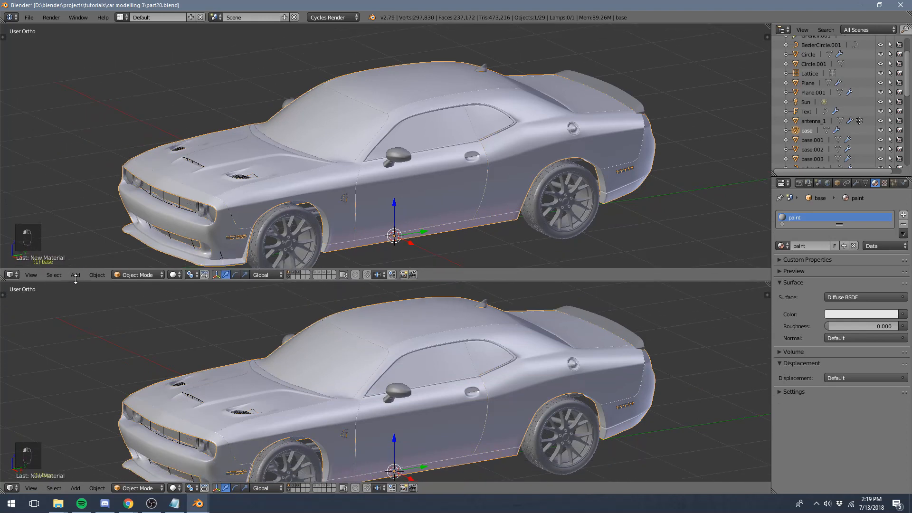
click(18, 488)
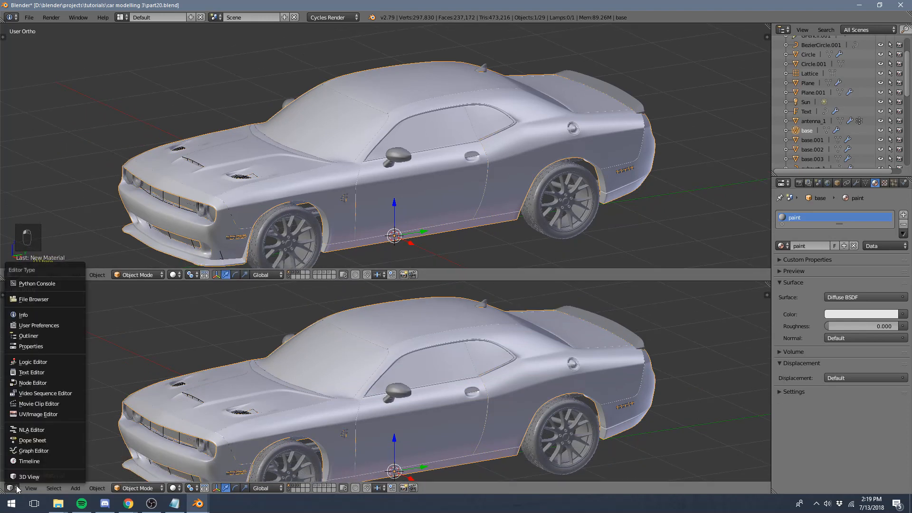
click(28, 382)
click(112, 488)
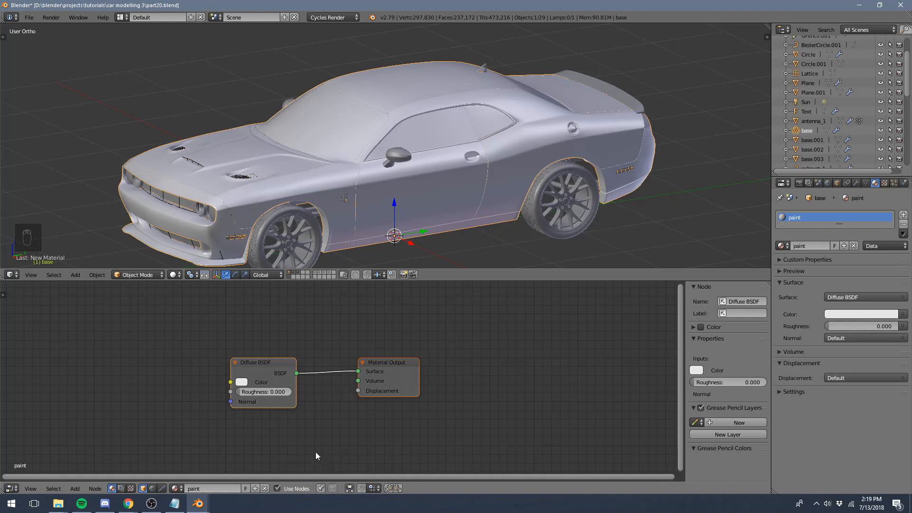
- Reposition the Diffuse BSDF node slightly in front of the Material Output node in the paint material
scroll(339, 347, up, 2)
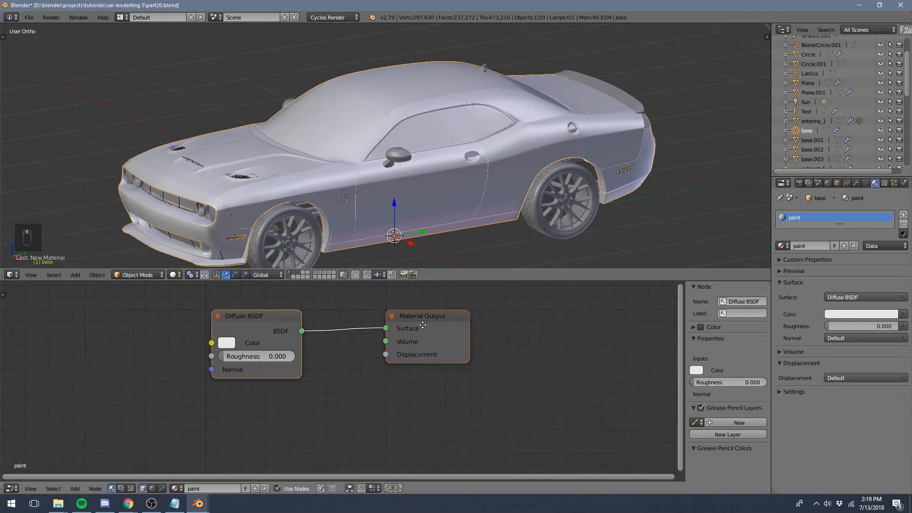
drag(245, 361, 260, 358)
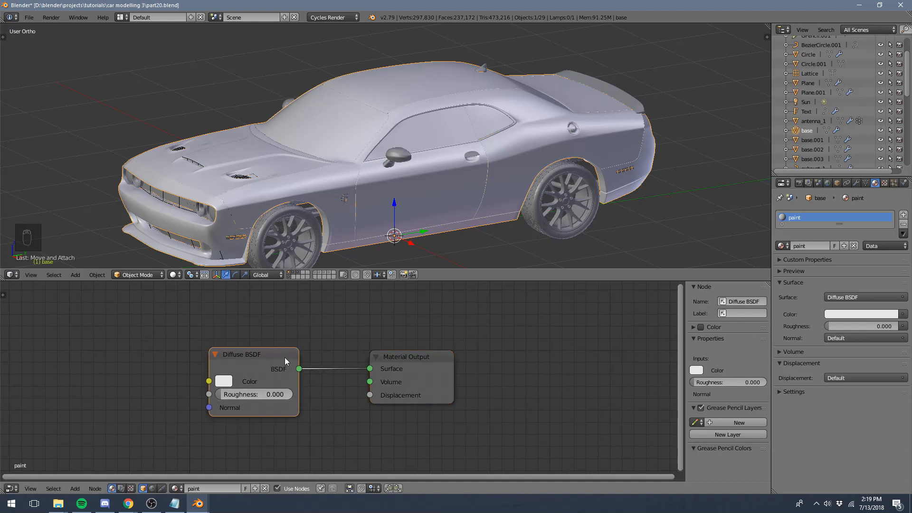
click(403, 370)
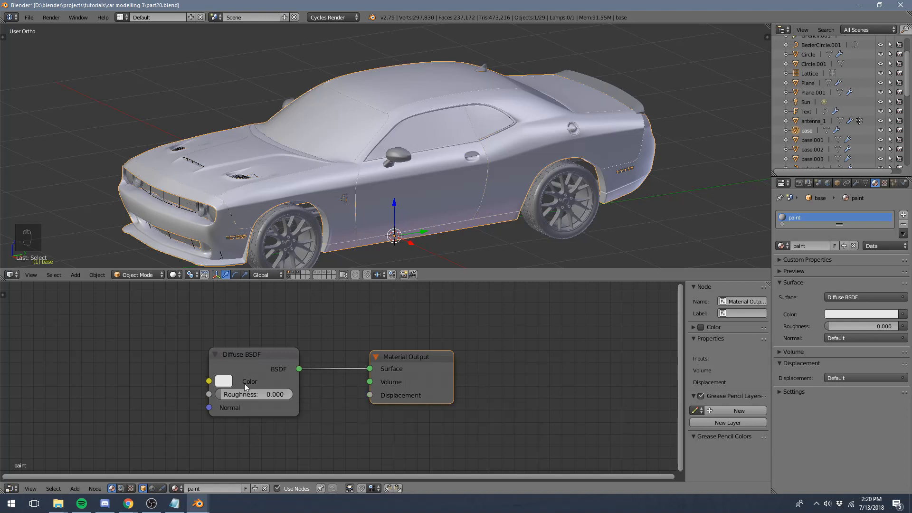
click(274, 368)
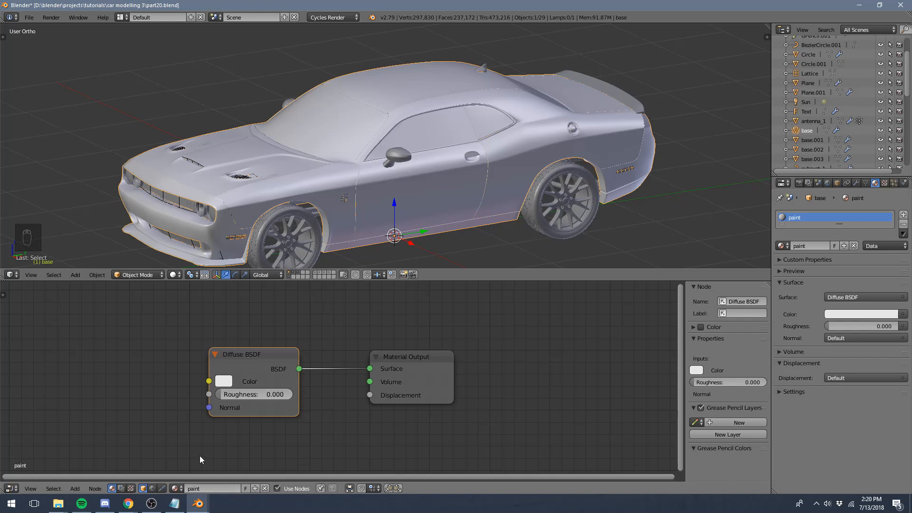
mouse_move(209, 381)
mouse_down()
mouse_move(210, 405)
mouse_move(210, 389)
mouse_up()
click(299, 373)
drag(255, 351, 246, 348)
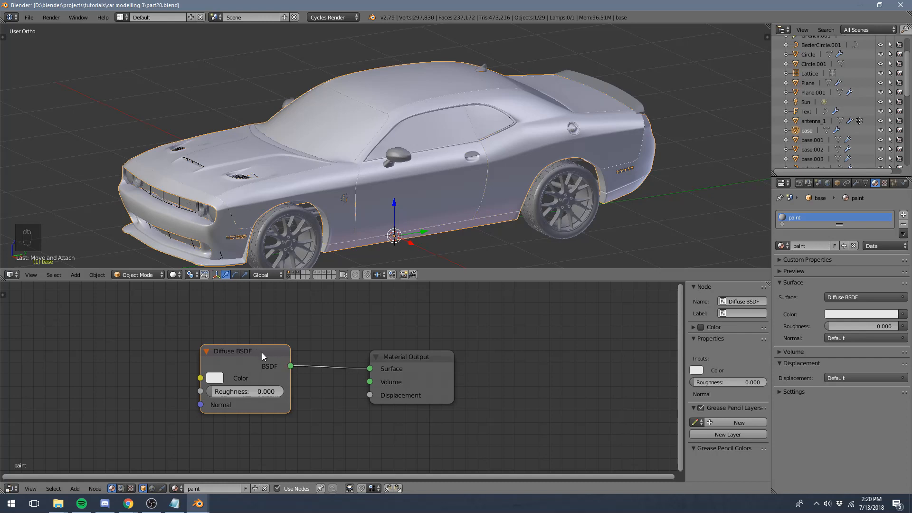
- Spread the paint material's Diffuse BSDF and Material Output nodes apart, with the Diffuse BSDF node higher up
drag(261, 353, 180, 300)
drag(389, 360, 396, 364)
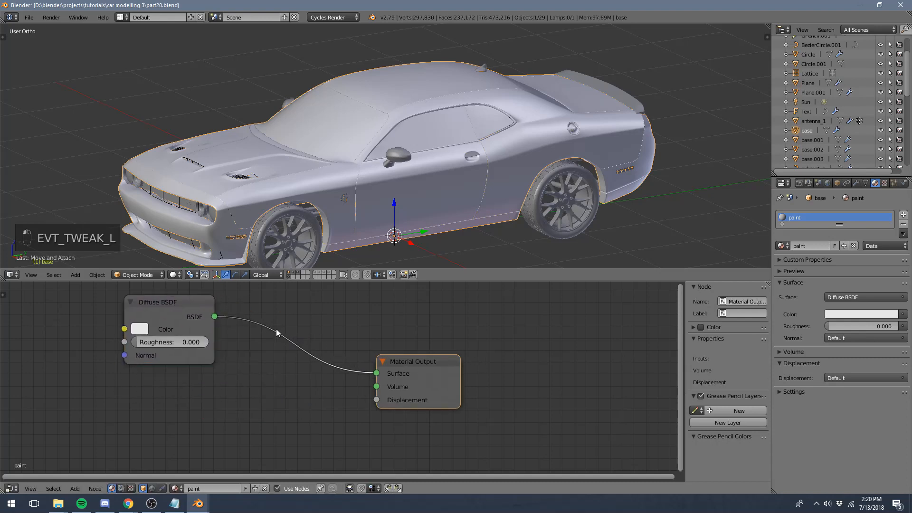
click(162, 305)
- Show the paint material's preview and set the Diffuse BSDF colour to light green
scroll(295, 212, down, 2)
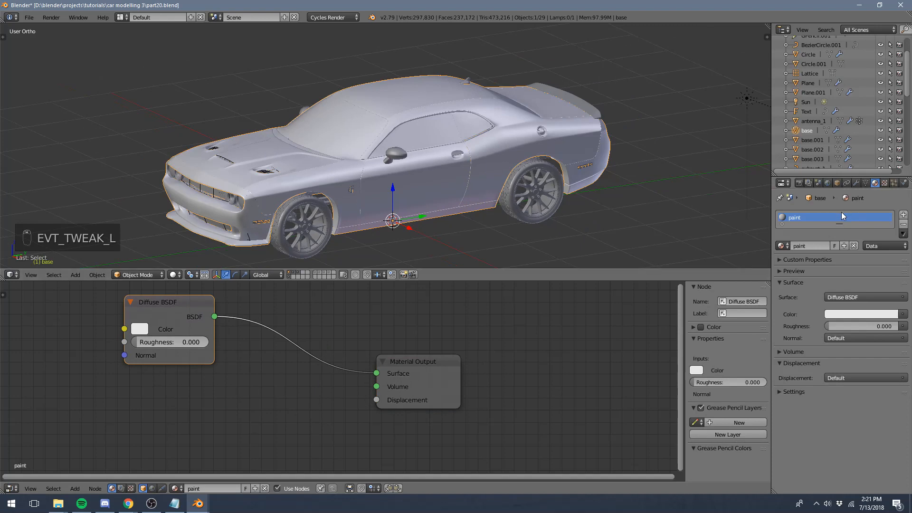
click(790, 272)
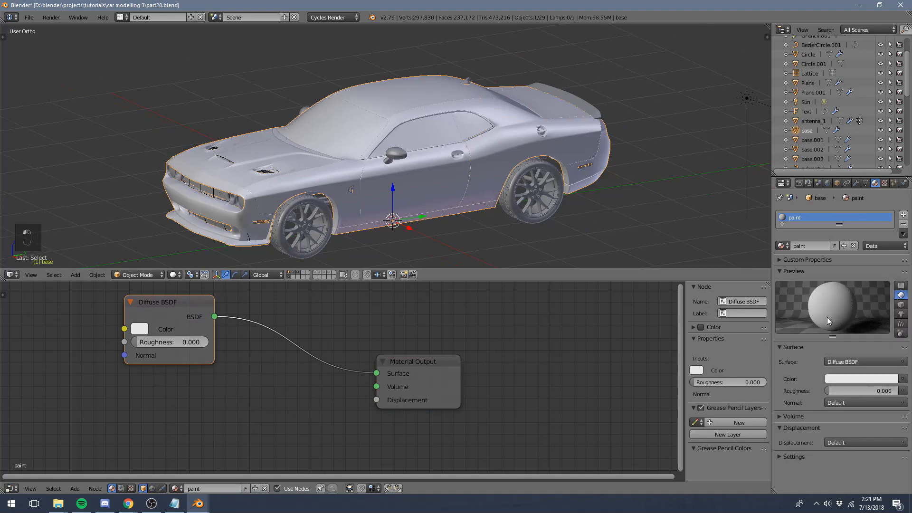
click(139, 328)
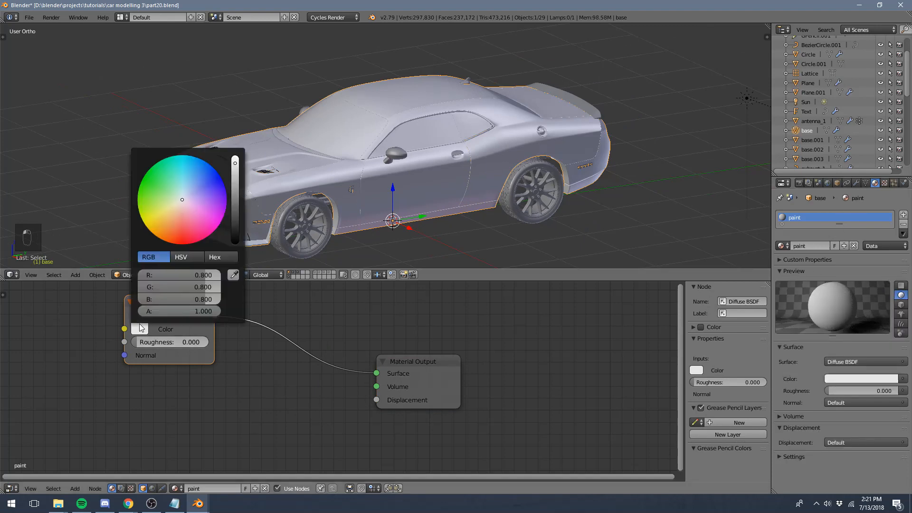
click(164, 195)
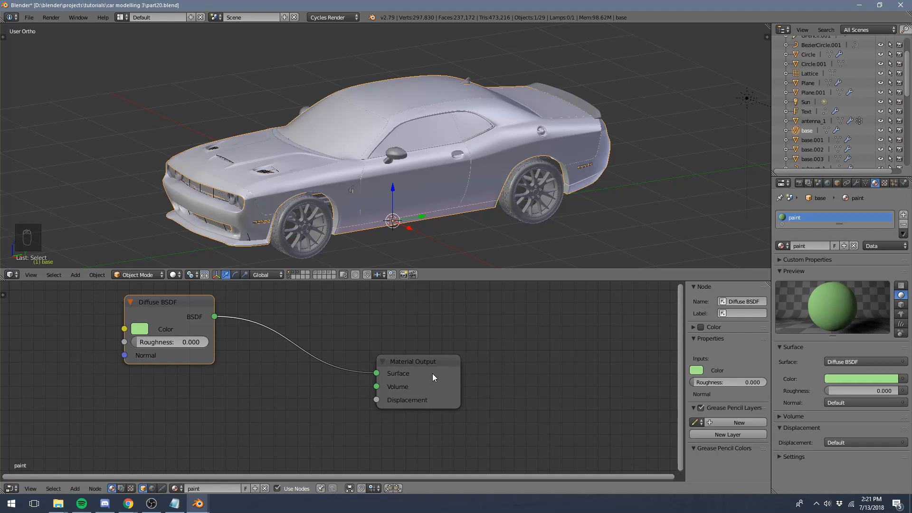
- Reposition the Material Output and Diffuse BSDF nodes, leaving free space below and between them
drag(432, 374, 441, 373)
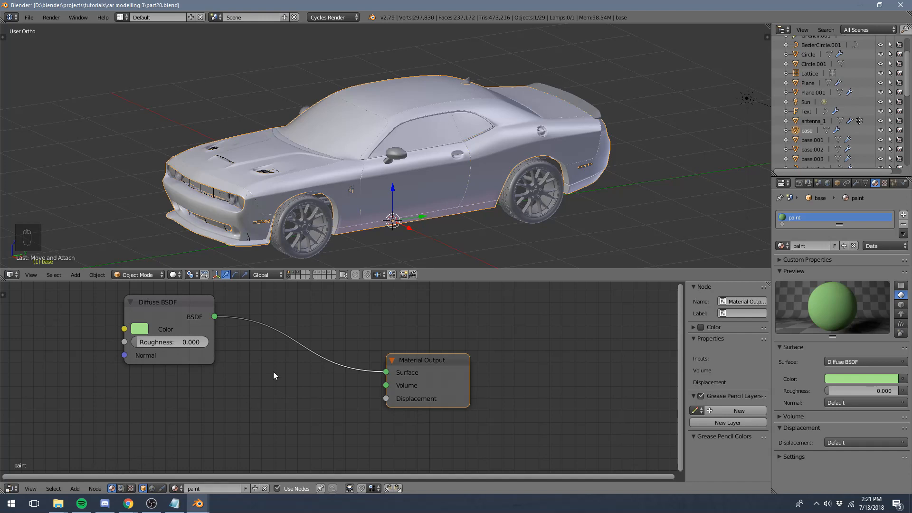
key(a)
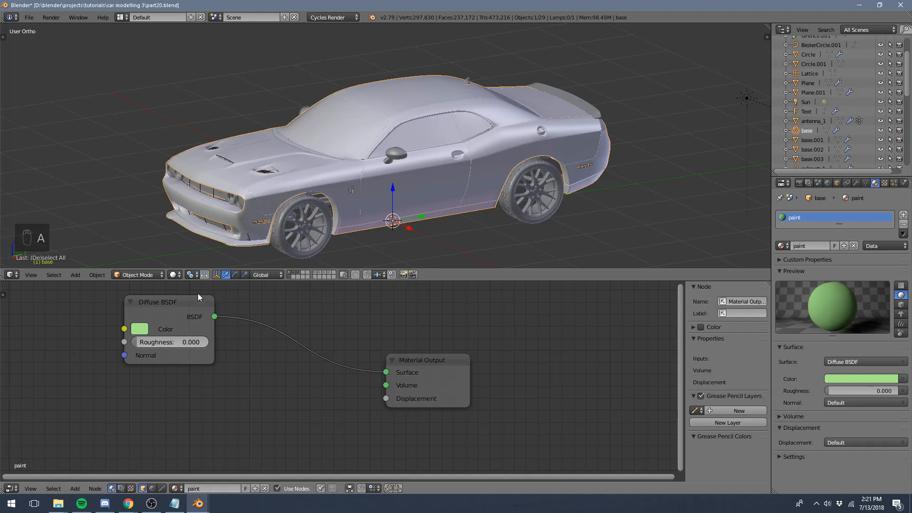
middle_drag(189, 303, 228, 321)
click(229, 323)
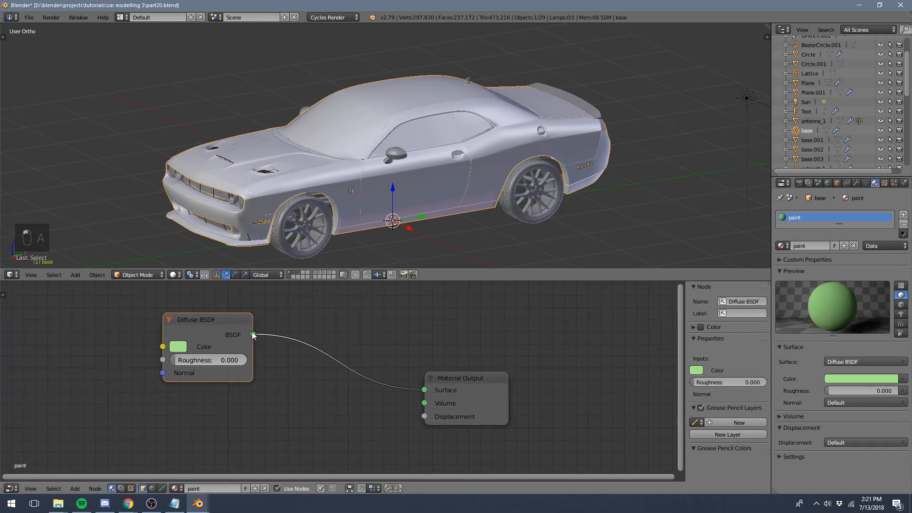
key(g)
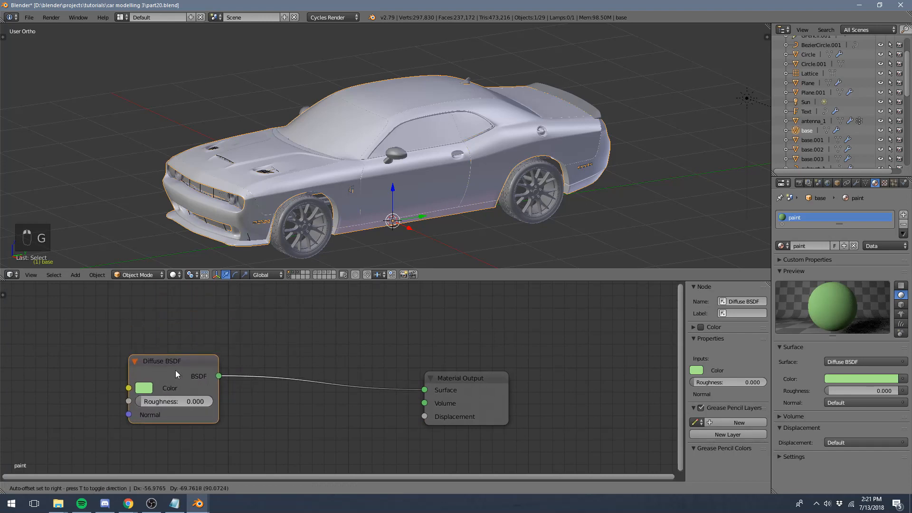
click(232, 305)
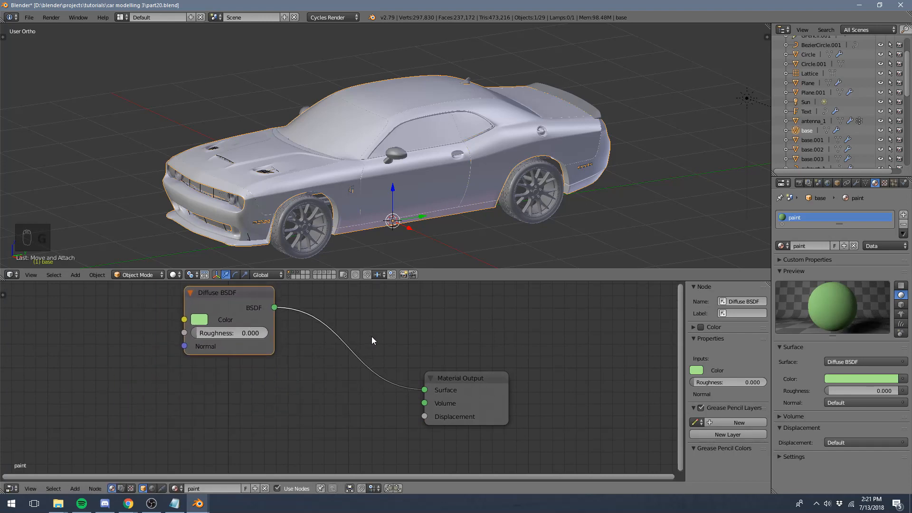
- Add a Glossy BSDF shader node directly beneath the Diffuse BSDF node
scroll(355, 332, down, 3)
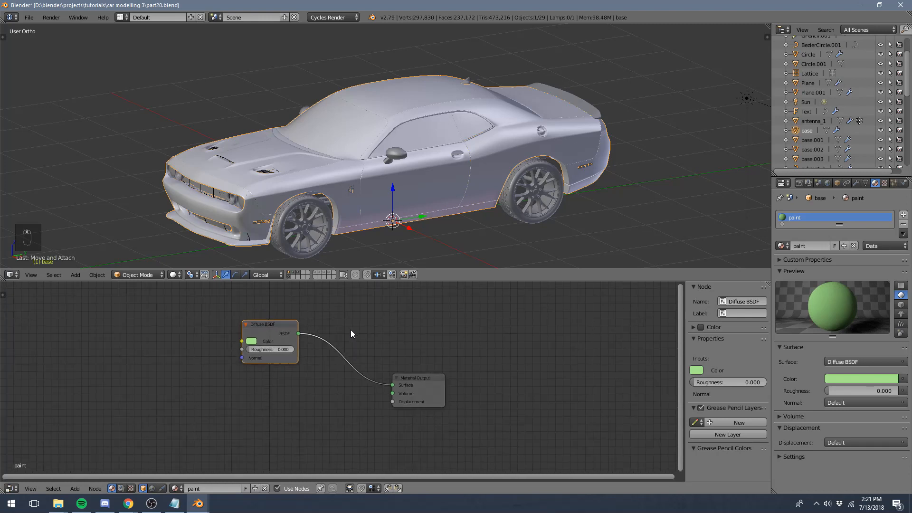
middle_drag(350, 333, 409, 352)
scroll(324, 431, up, 1)
middle_drag(353, 416, 334, 415)
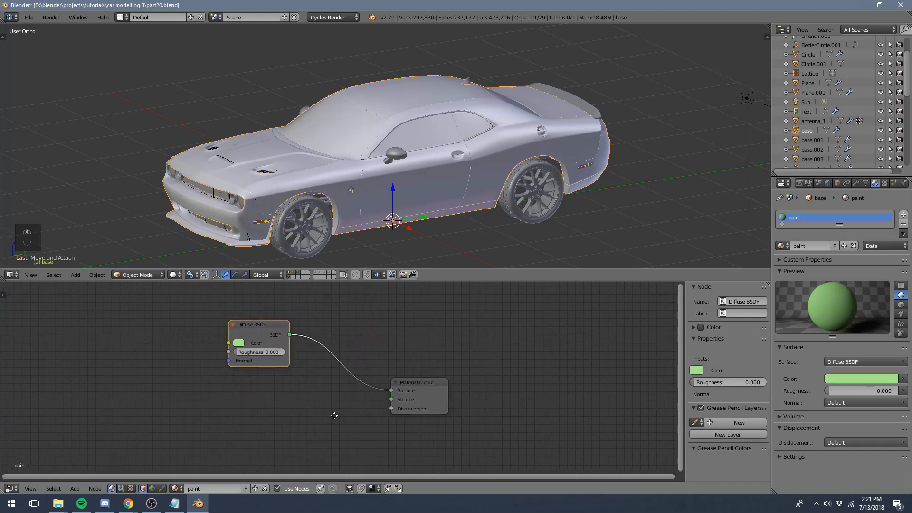
key(shift+a)
mouse_move(260, 396)
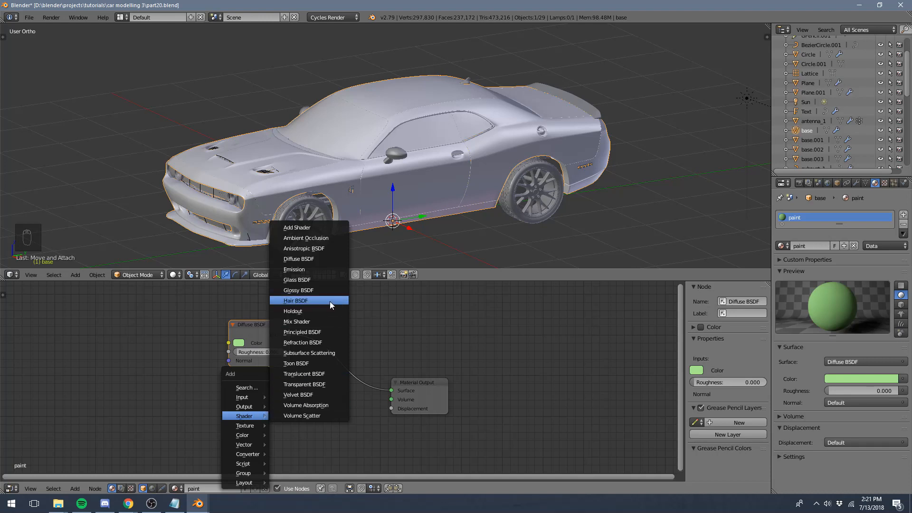
click(322, 289)
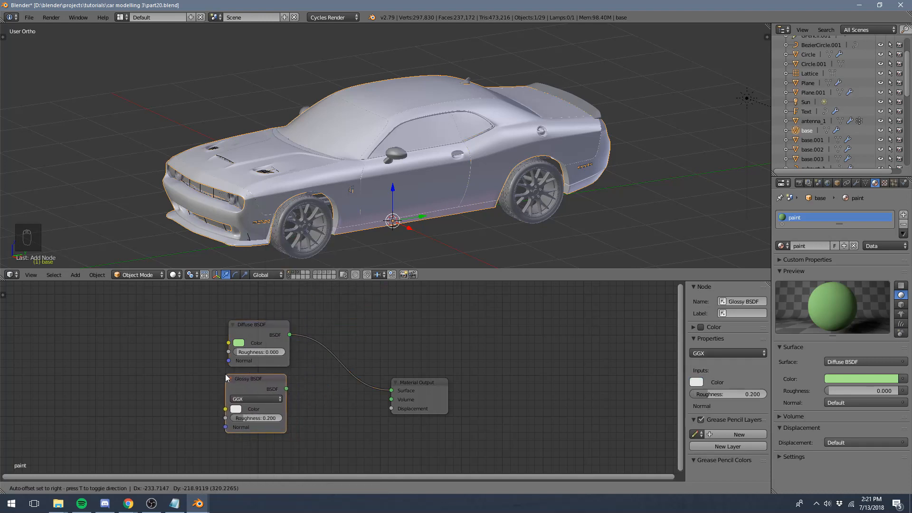
click(227, 373)
scroll(284, 403, up, 2)
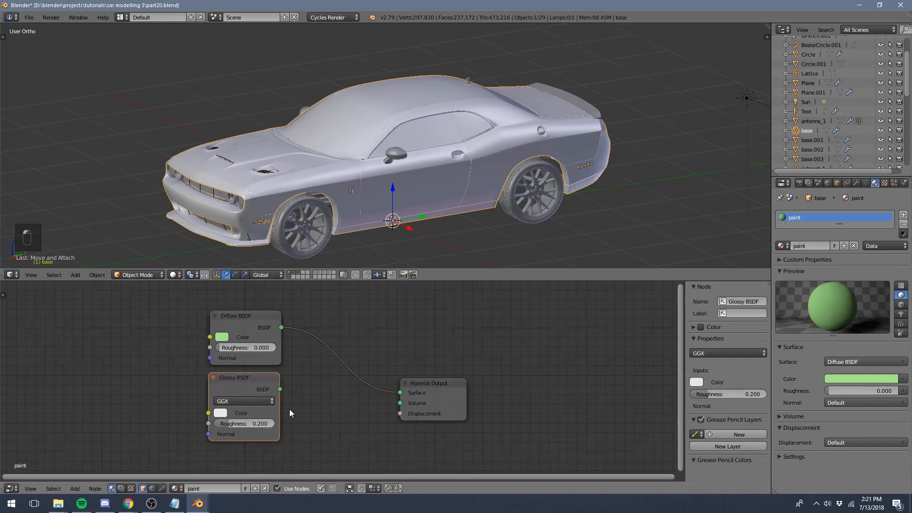
middle_drag(300, 401, 278, 405)
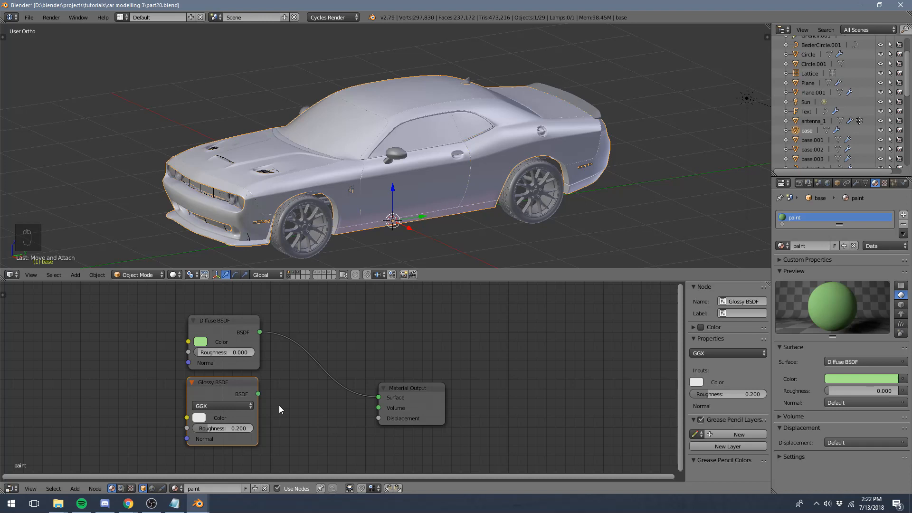
- Insert a Mix Shader between the Diffuse BSDF and Material Output, and connect the Glossy BSDF to its second Shader input
key(a)
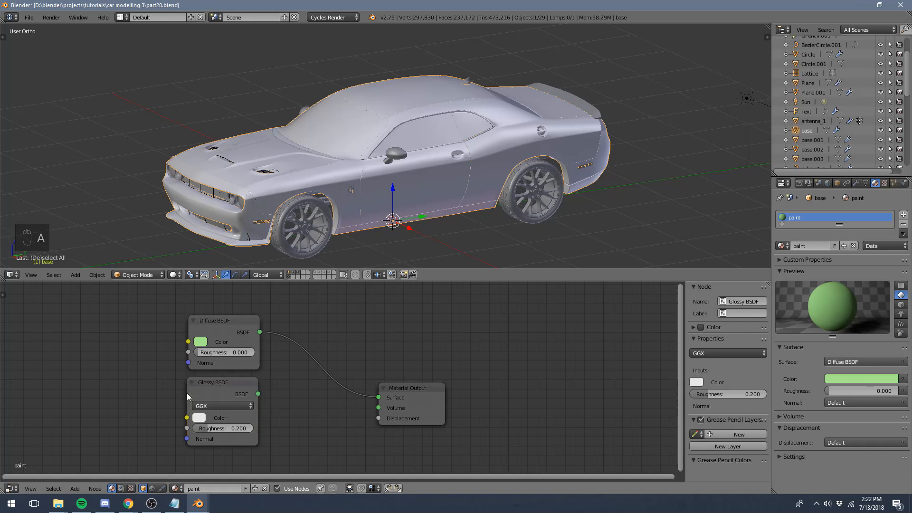
click(217, 383)
key(a)
drag(432, 404, 429, 389)
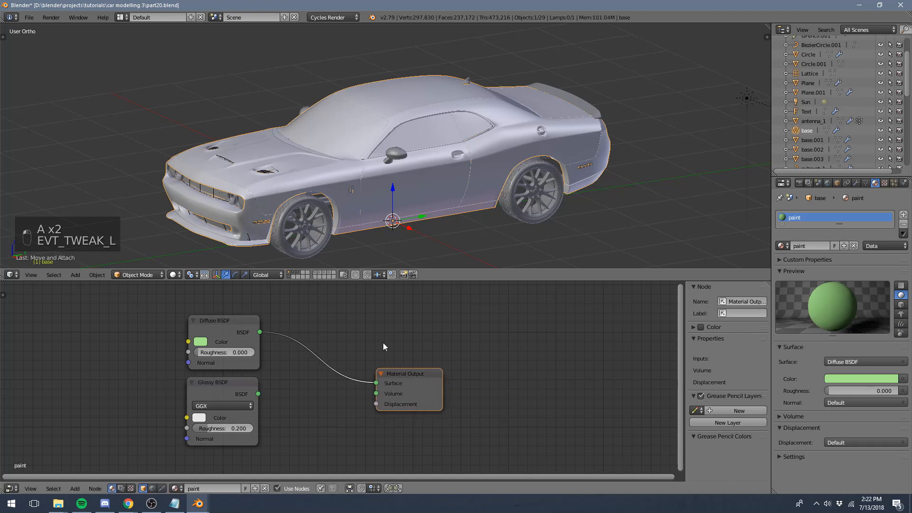
key(shift+a)
mouse_move(363, 328)
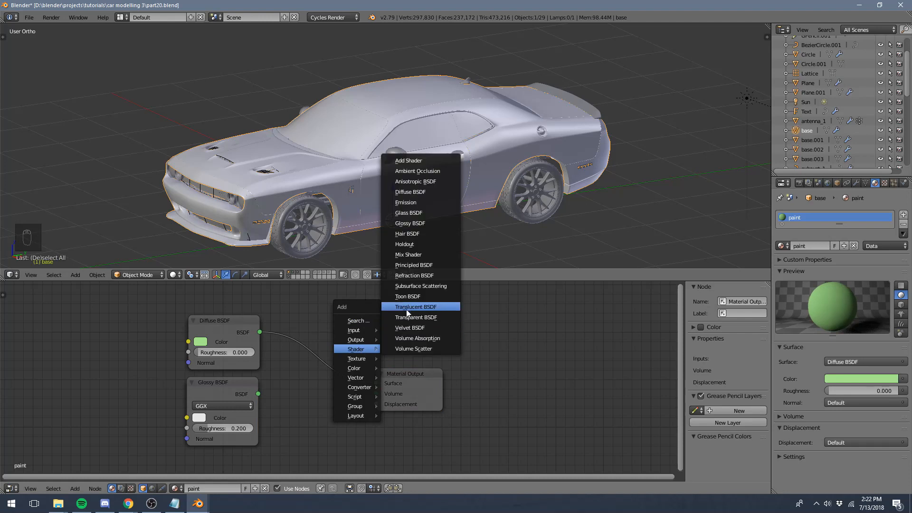
click(419, 254)
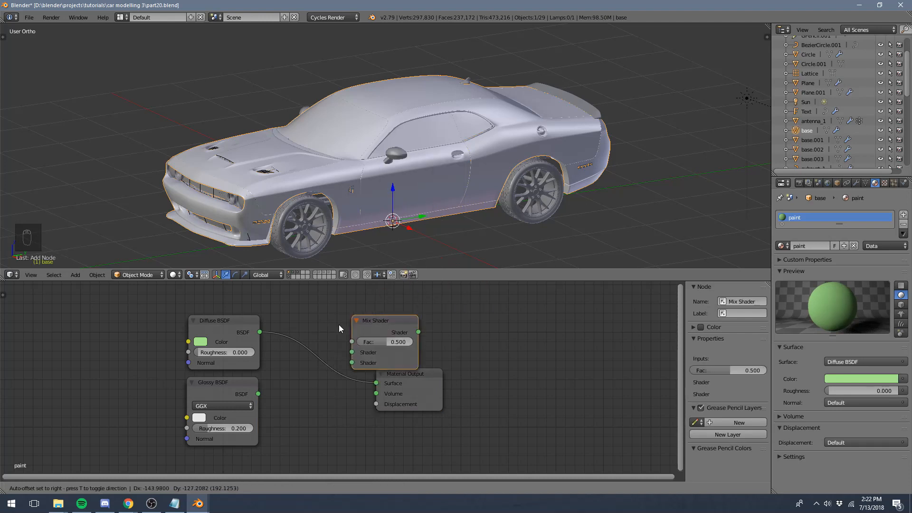
click(309, 354)
drag(256, 395, 308, 389)
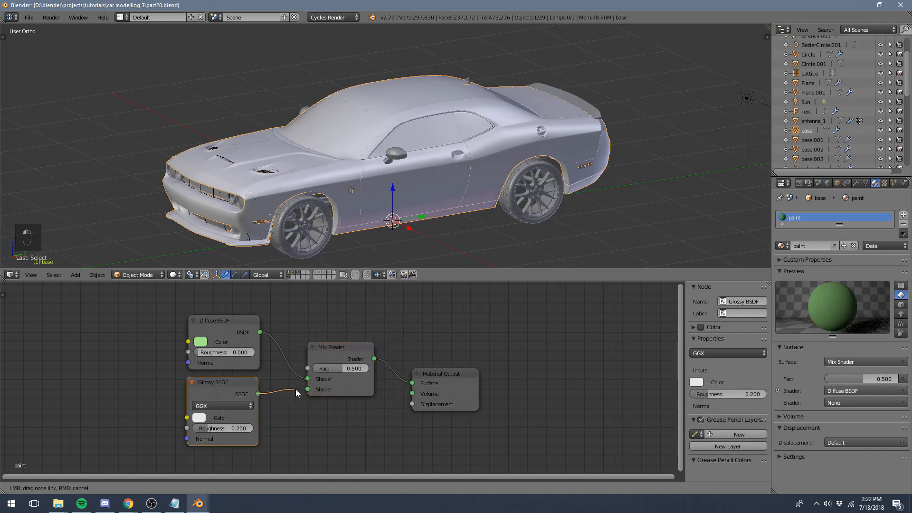
- Arrange the Mix Shader and Material Output nodes in a tidy row after the Diffuse and Glossy shaders
drag(329, 354, 319, 341)
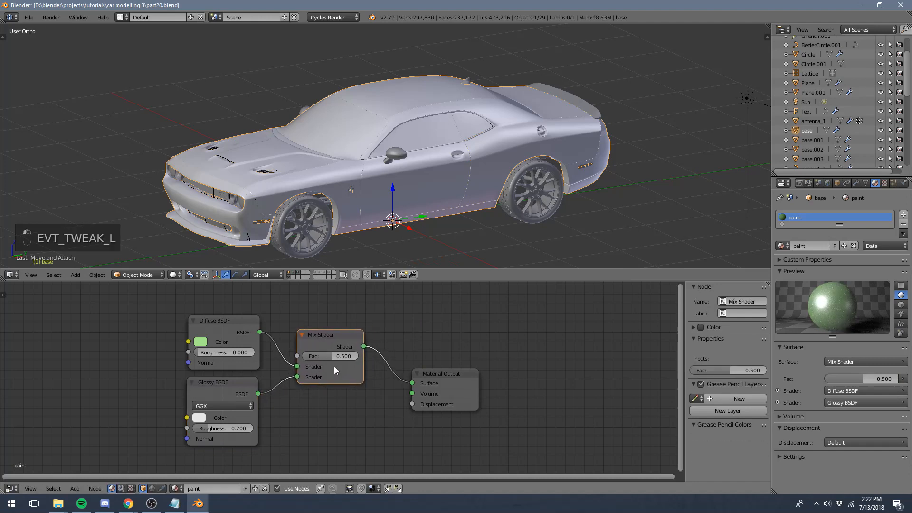
drag(456, 377, 444, 340)
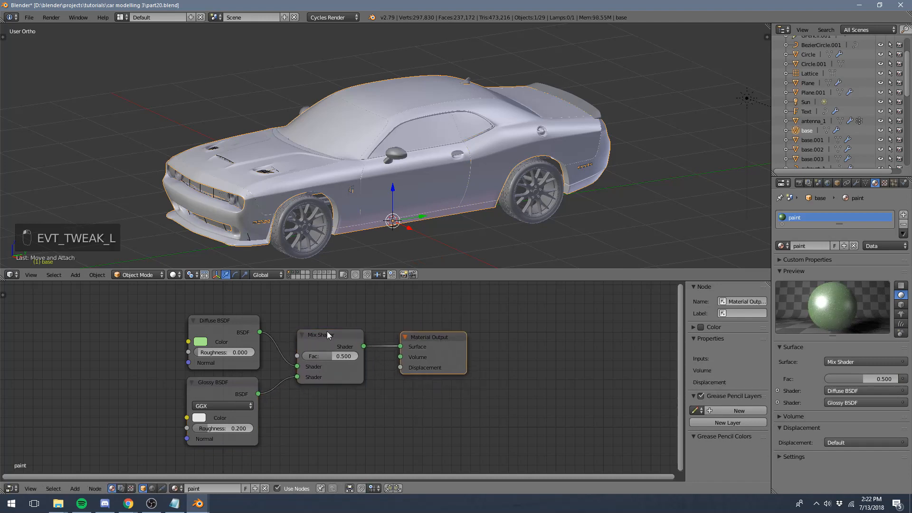
drag(326, 331, 343, 333)
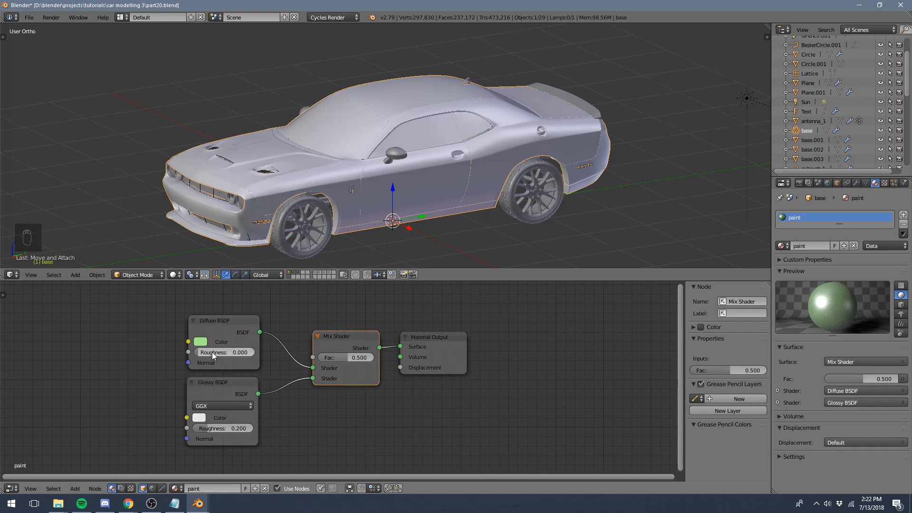
drag(328, 339, 324, 332)
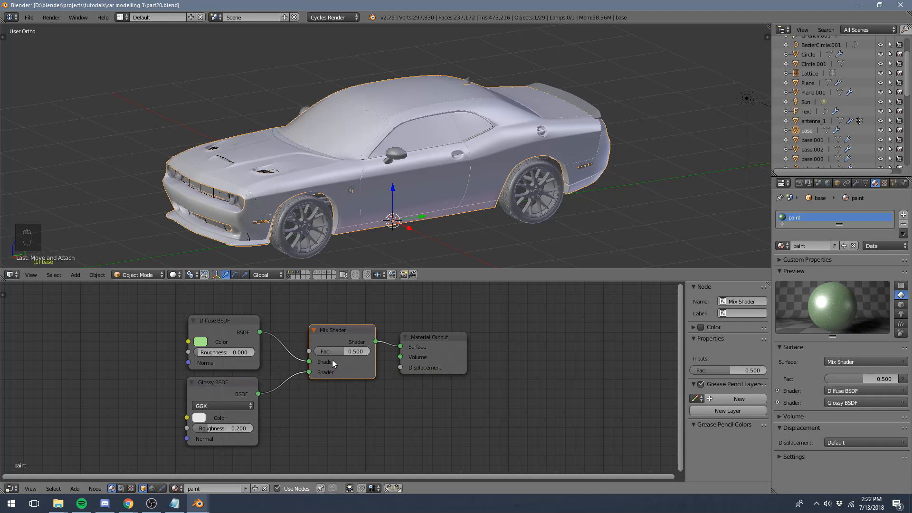
drag(416, 342, 429, 338)
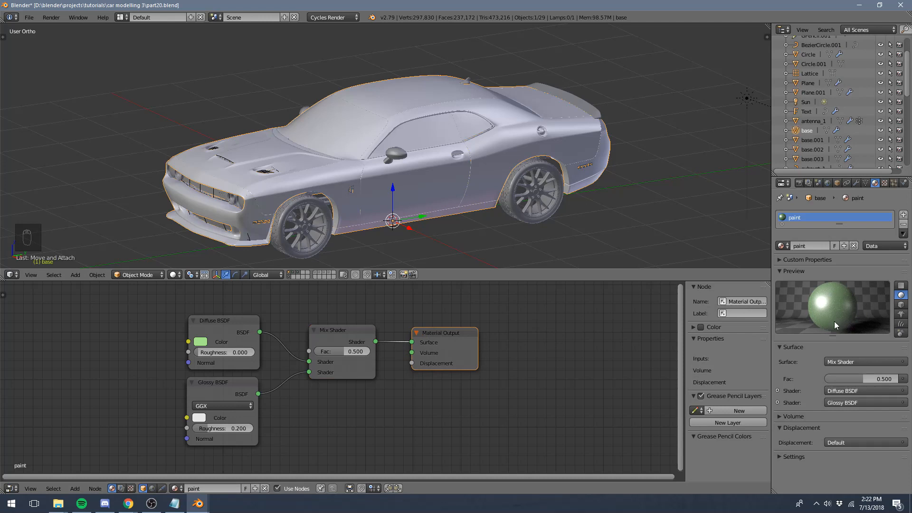
key(a)
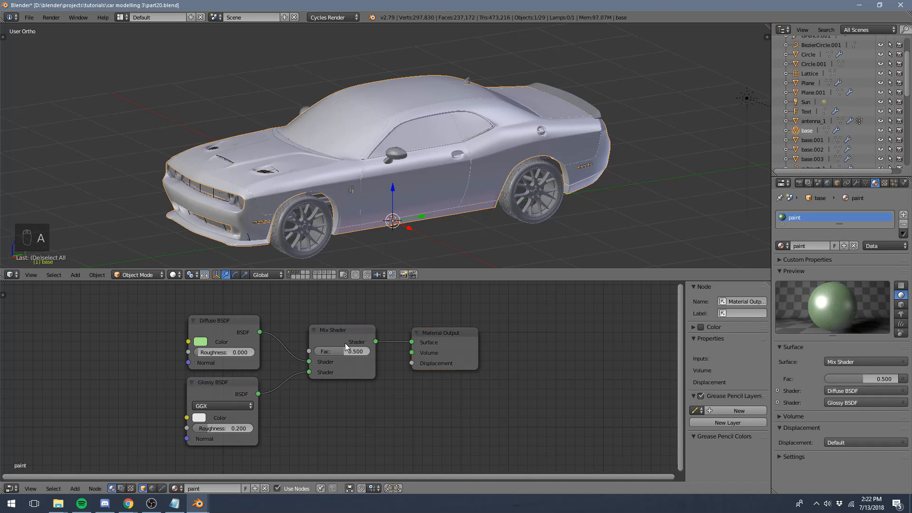
- Try a Mix Shader Fac of 0.836 for a glossier paint, and return it to 0.5
mouse_move(349, 351)
mouse_down()
mouse_move(336, 351)
mouse_move(361, 351)
mouse_up()
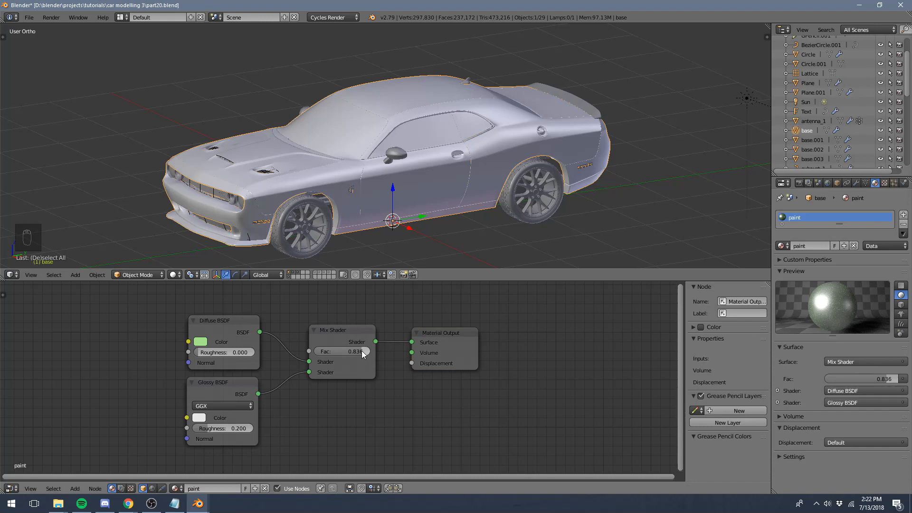
click(361, 351)
key(Return)
text(0.5)
key(Return)
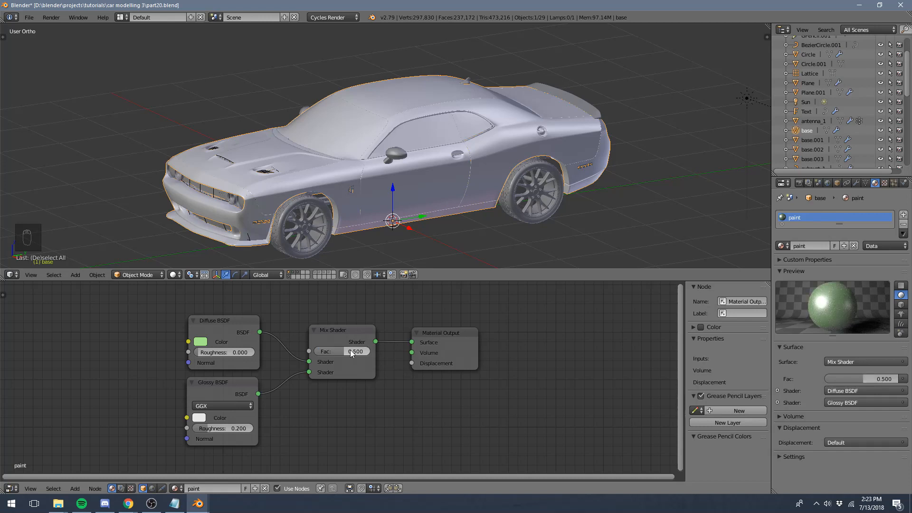
- Deselect the car body, preview the paint in rendered viewport shading, and return to solid shading
key(a)
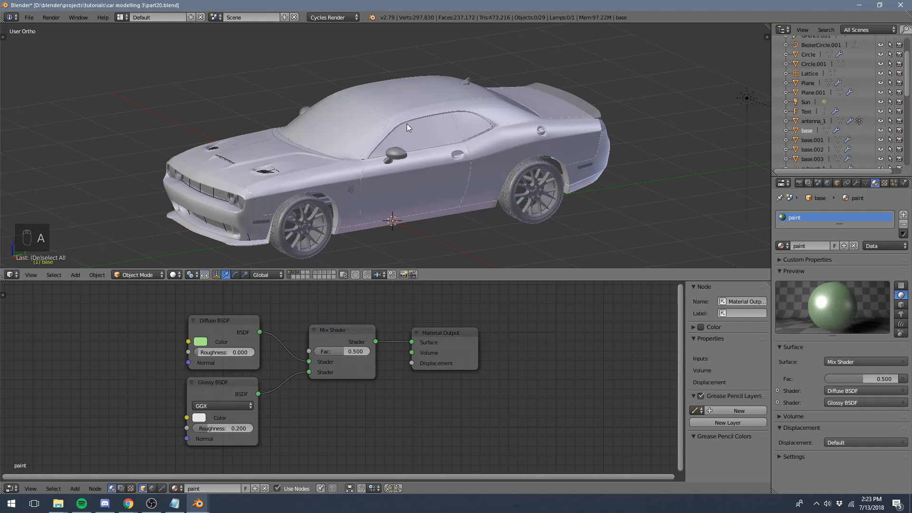
scroll(408, 173, down, 3)
scroll(408, 173, up, 2)
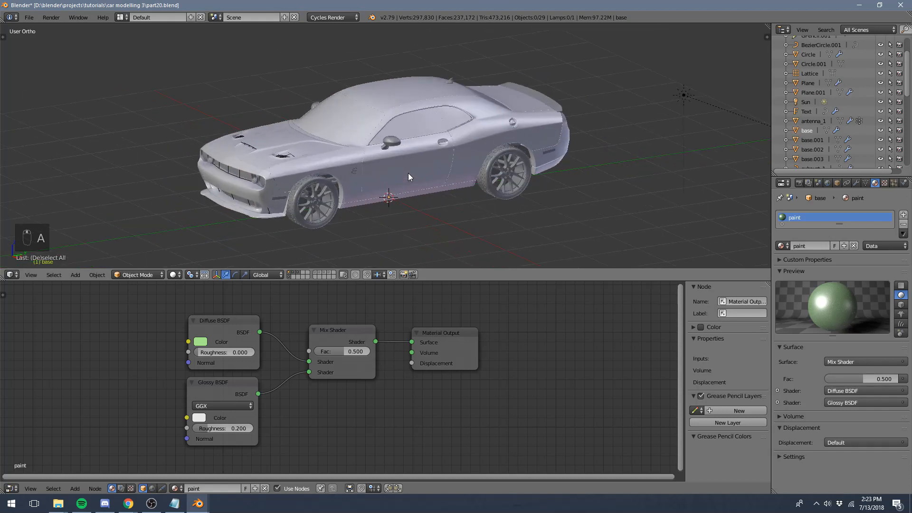
key(shift+z)
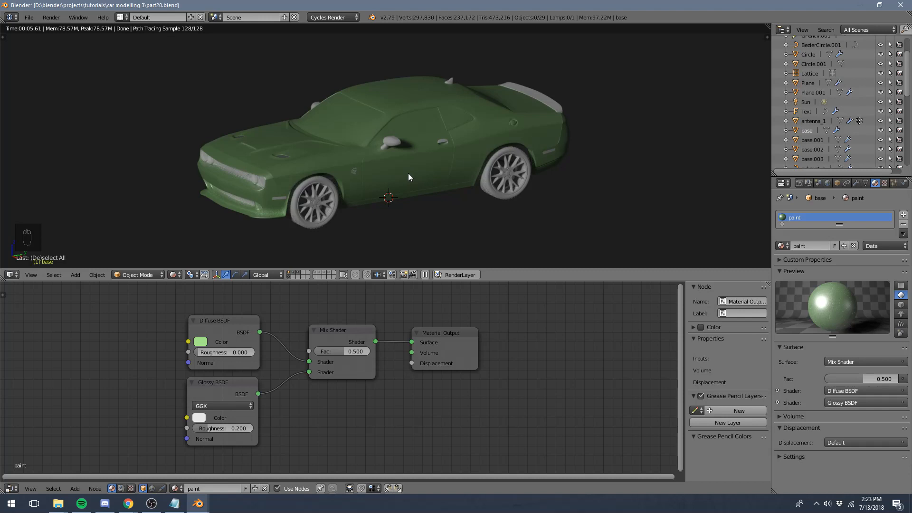
key(shift+z)
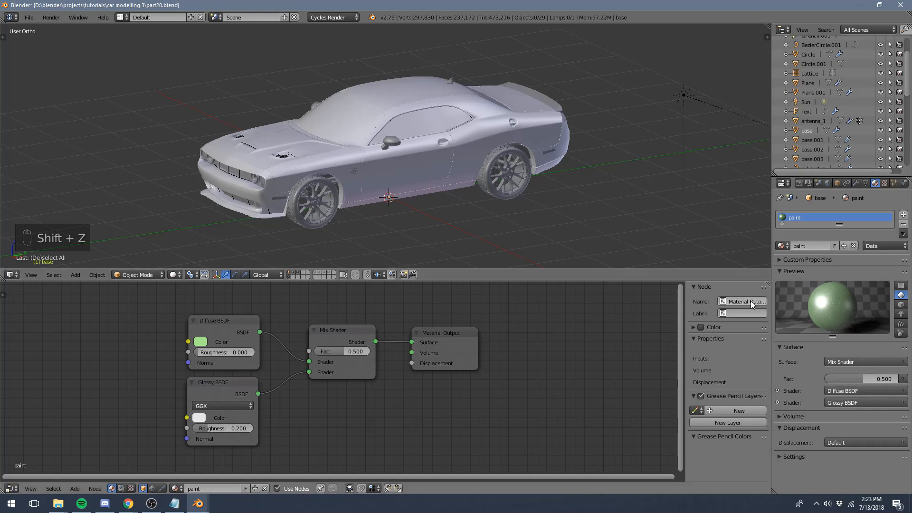
- Set the paint material's viewport color to a light green in the material settings
click(804, 262)
click(802, 261)
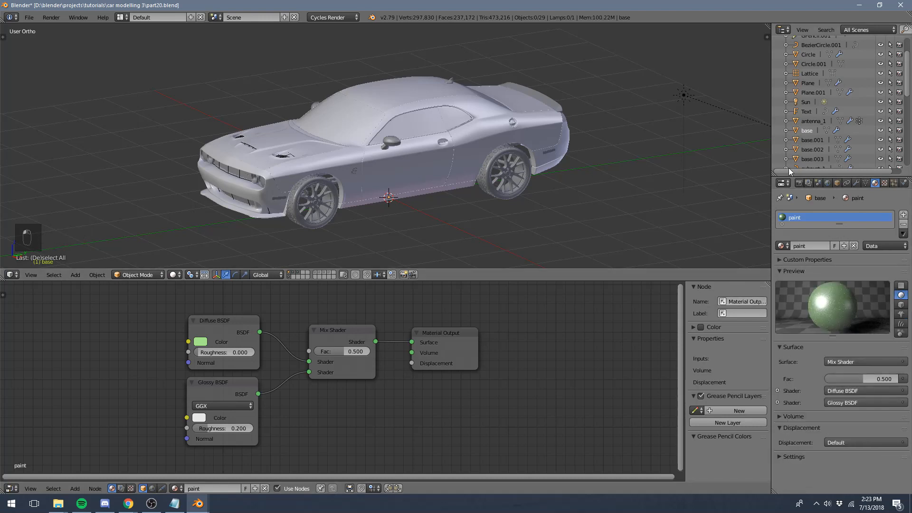
click(799, 455)
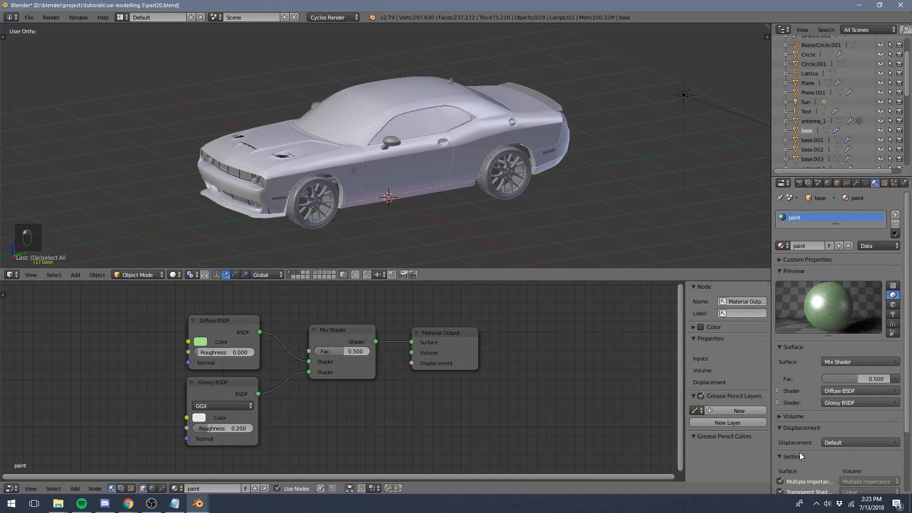
scroll(799, 451, down, 4)
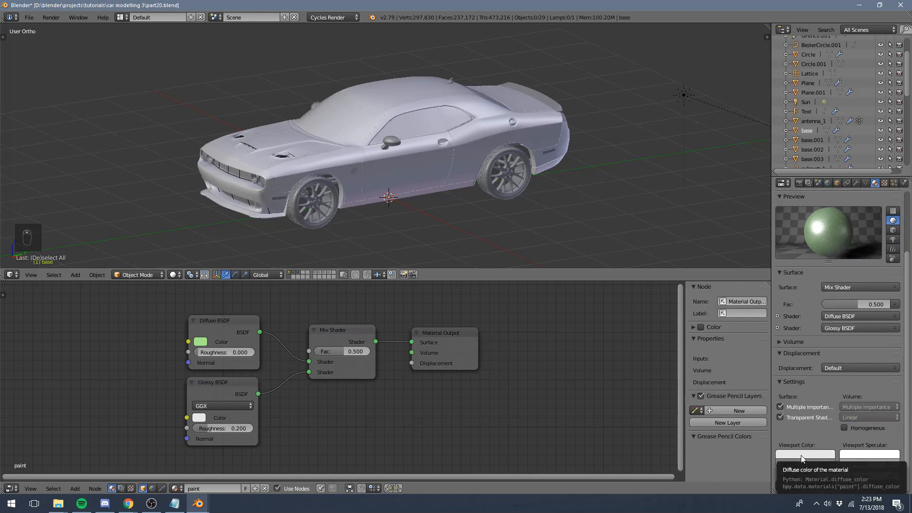
click(800, 455)
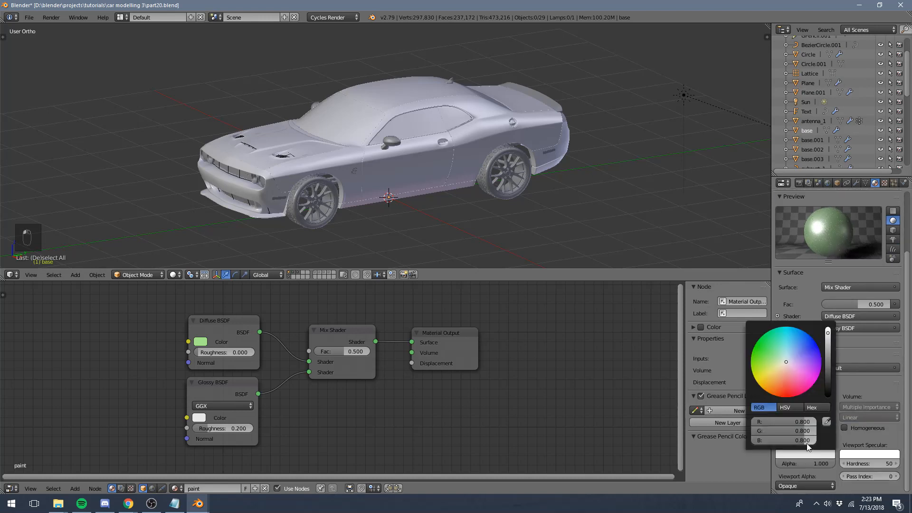
click(777, 357)
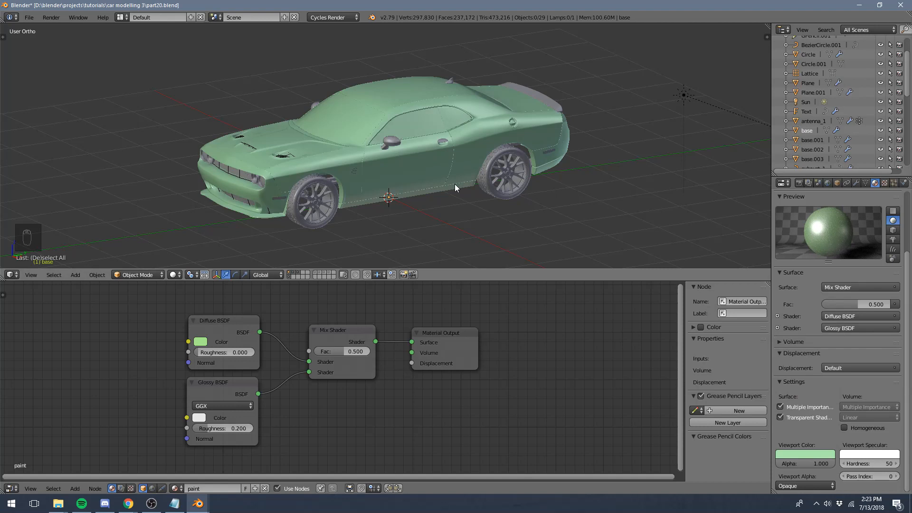
scroll(845, 318, up, 4)
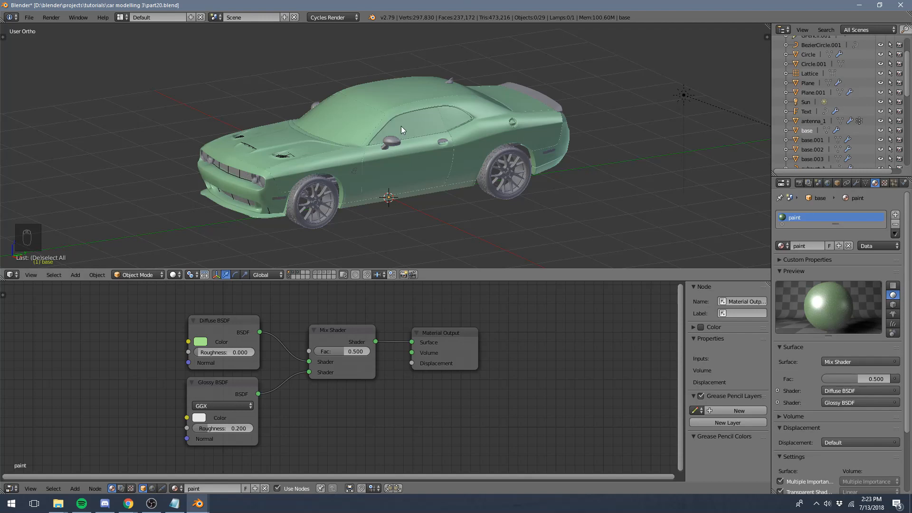
- Enter Edit Mode on the car body with nothing selected, and add a second material slot with a new material named window
key(Tab)
key(a)
key(a)
scroll(413, 126, up, 2)
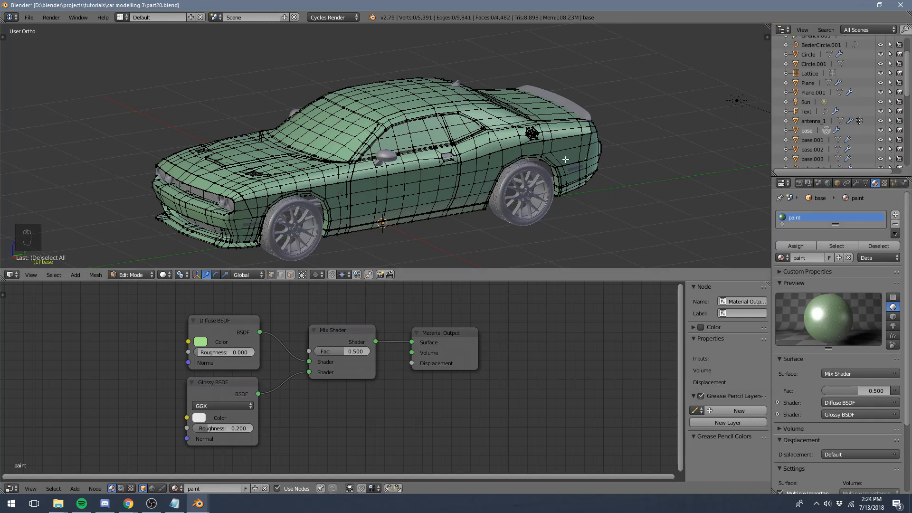
click(895, 215)
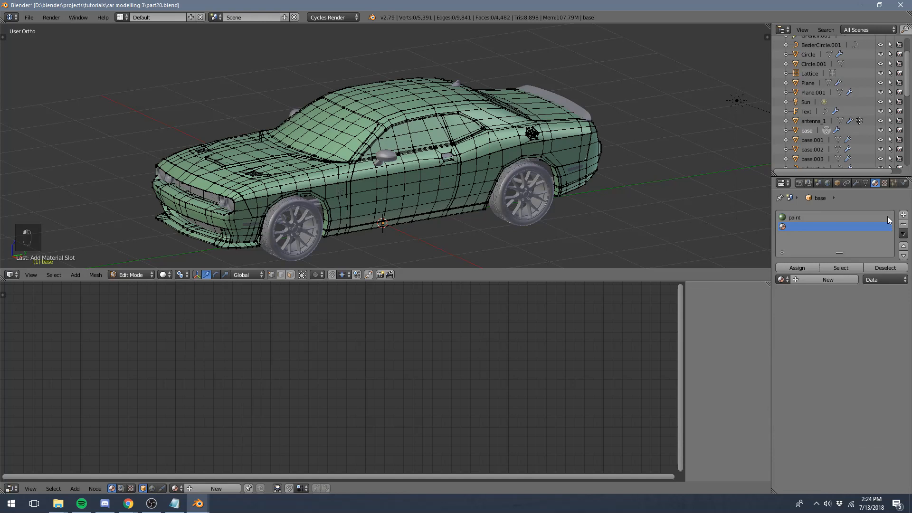
click(781, 280)
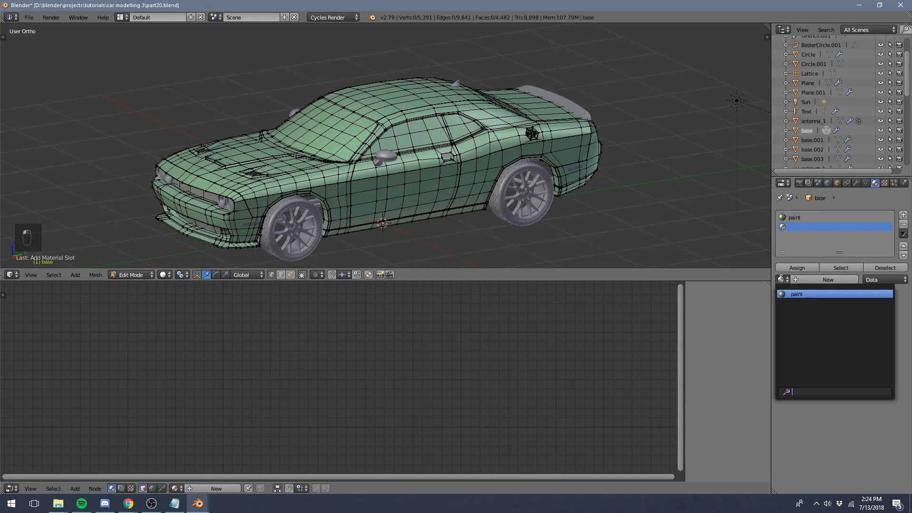
click(830, 279)
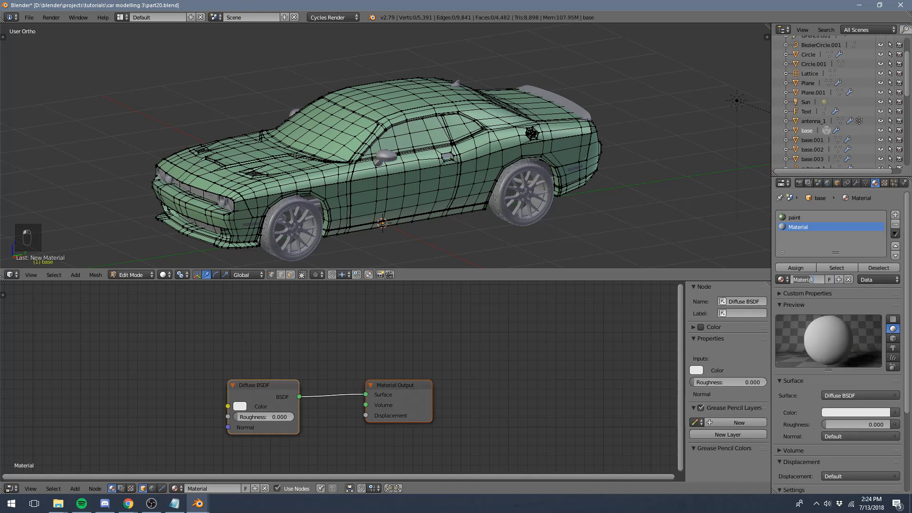
text(window)
key(Return)
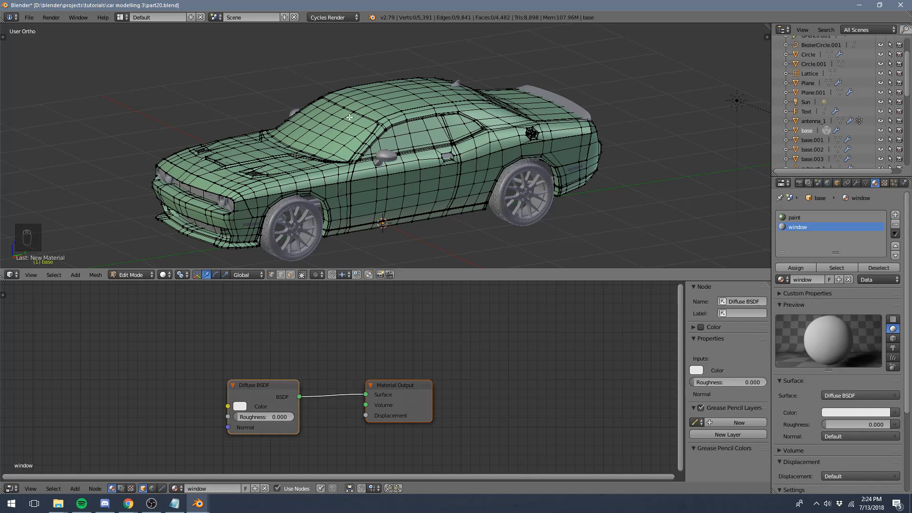
- Select the windshield, rear window and all side windows as linked geometry, assign the window material to them, and return to Object Mode
key(l)
key(l)
key(l)
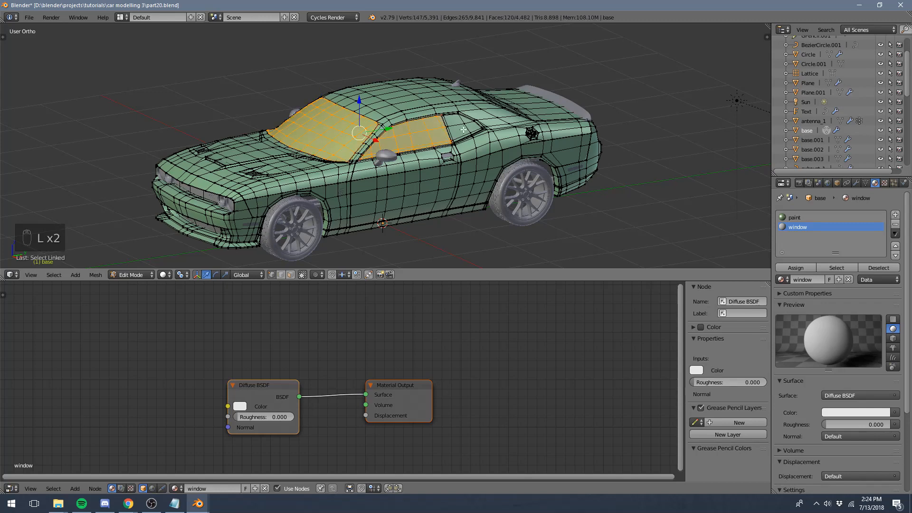
scroll(461, 124, down, 1)
middle_drag(462, 124, 419, 141)
key(l)
middle_drag(518, 138, 375, 143)
key(l)
key(l)
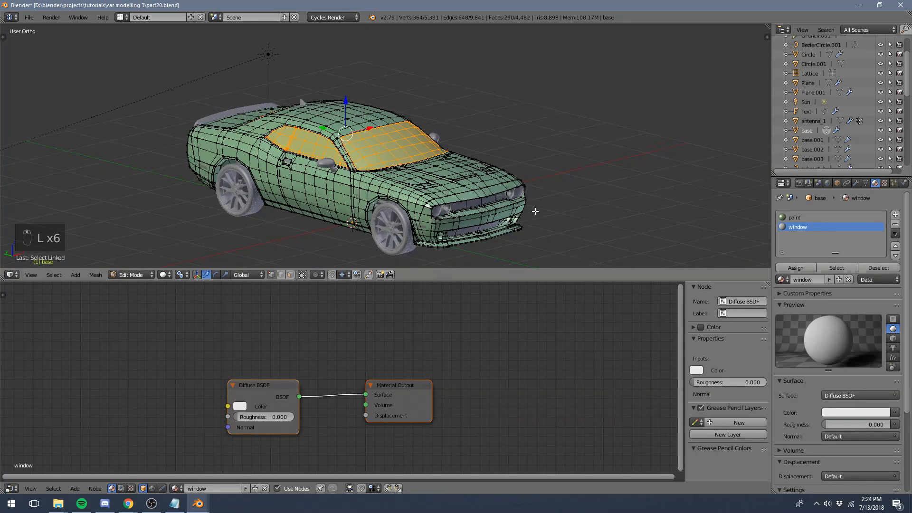
click(795, 269)
key(Tab)
- Set the window material's viewport color to a pale blue-green
middle_drag(362, 167, 546, 190)
scroll(821, 475, down, 5)
click(801, 455)
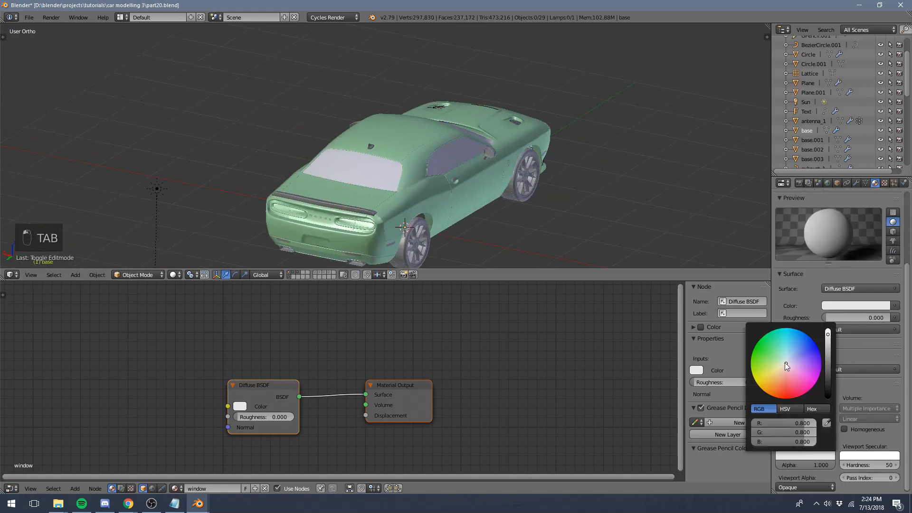
click(786, 360)
middle_drag(511, 238, 570, 186)
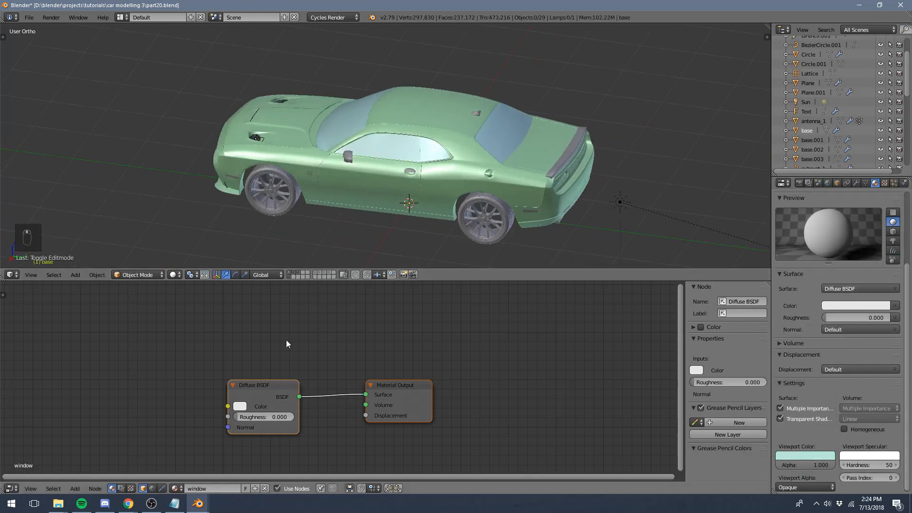
scroll(829, 247, up, 5)
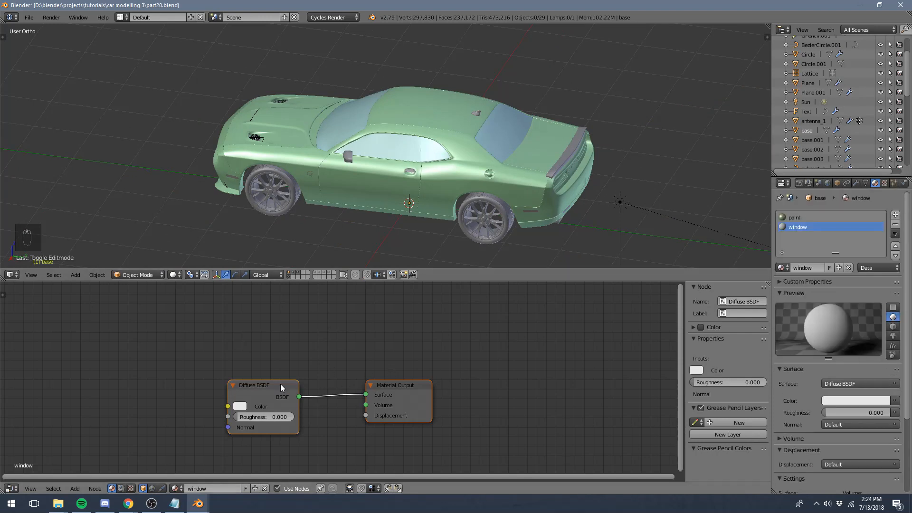
- Add a Glass BSDF node to the window material and delete its Diffuse BSDF
drag(276, 386, 220, 356)
middle_drag(298, 341, 329, 316)
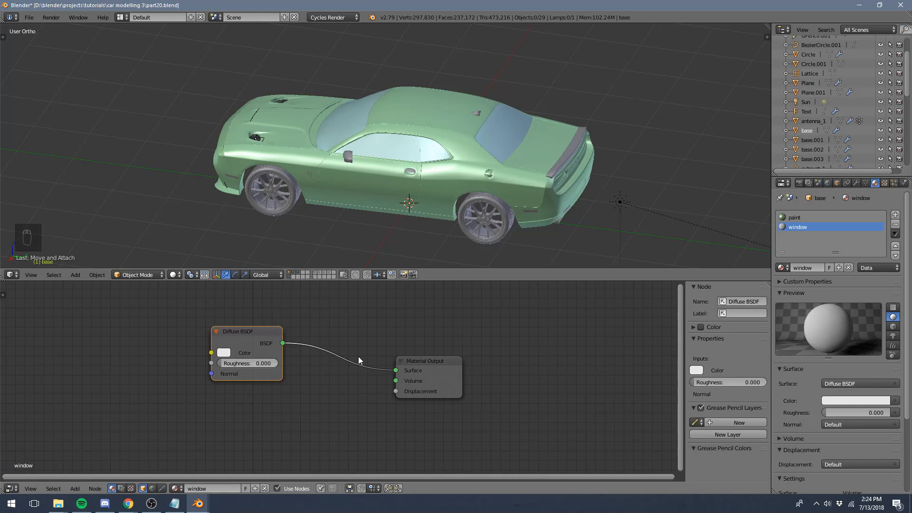
key(shift+a)
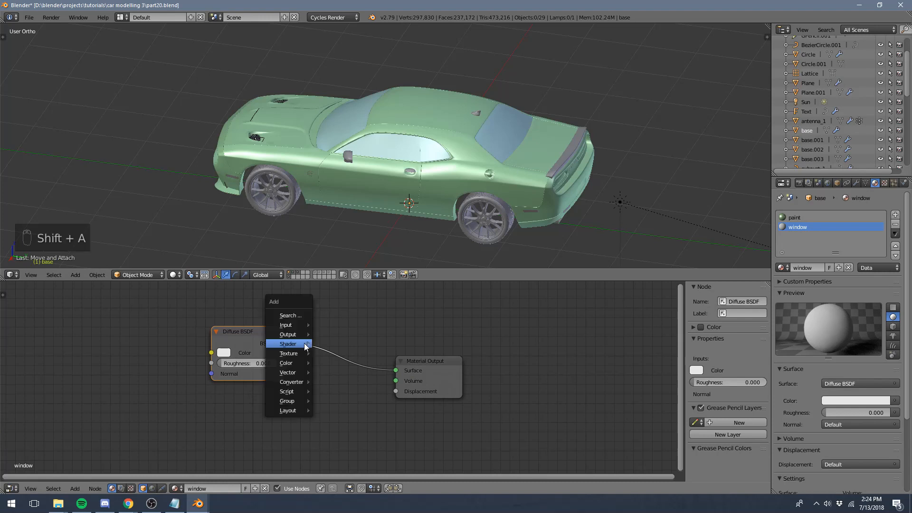
click(290, 315)
text(gla)
key(Return)
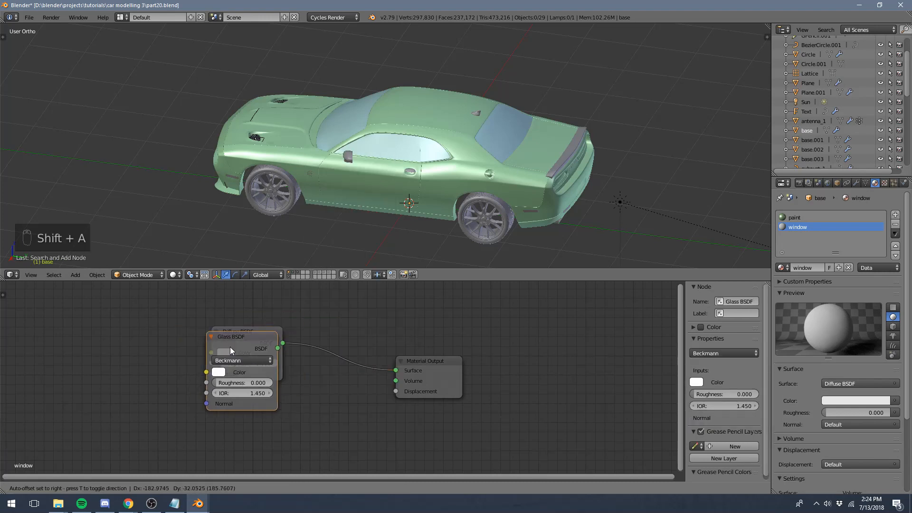
click(208, 397)
click(244, 335)
key(x)
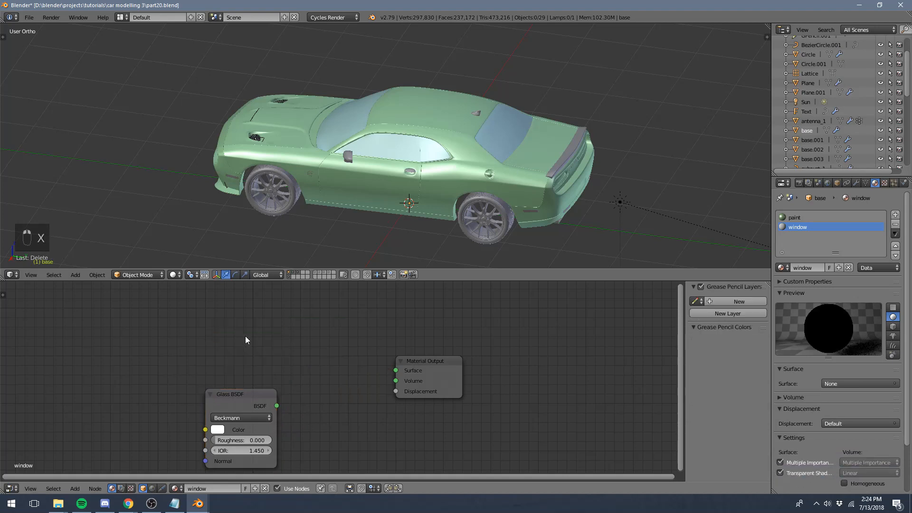
- Try the Glass BSDF connected to the Material Output's Surface and view the windows in rendered viewport shading
drag(233, 394, 396, 370)
key(shift+z)
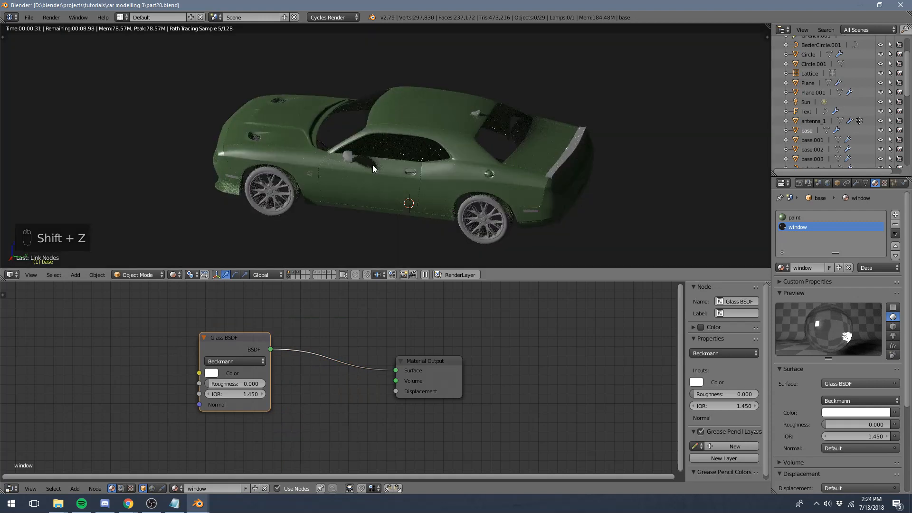
middle_drag(379, 163, 431, 148)
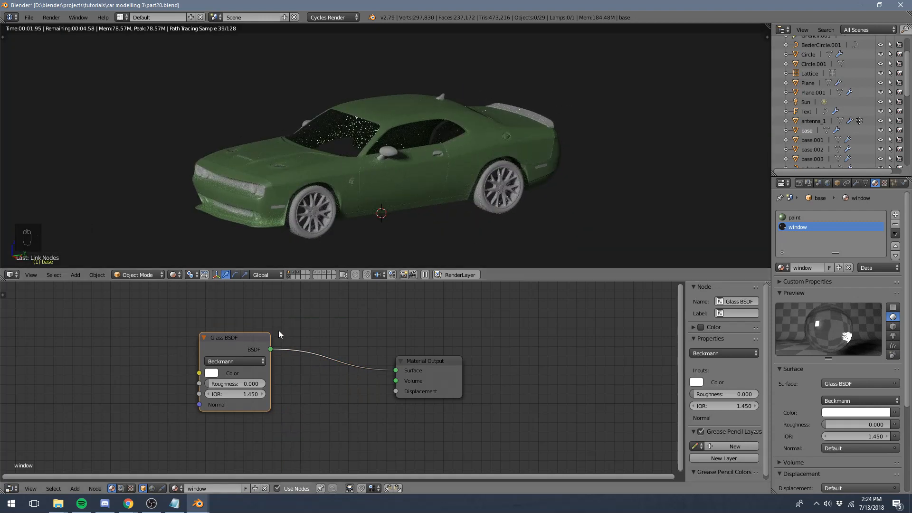
- Replace the Glass BSDF with a Transparent BSDF node placed to the left of the Material Output
key(x)
key(shift+a)
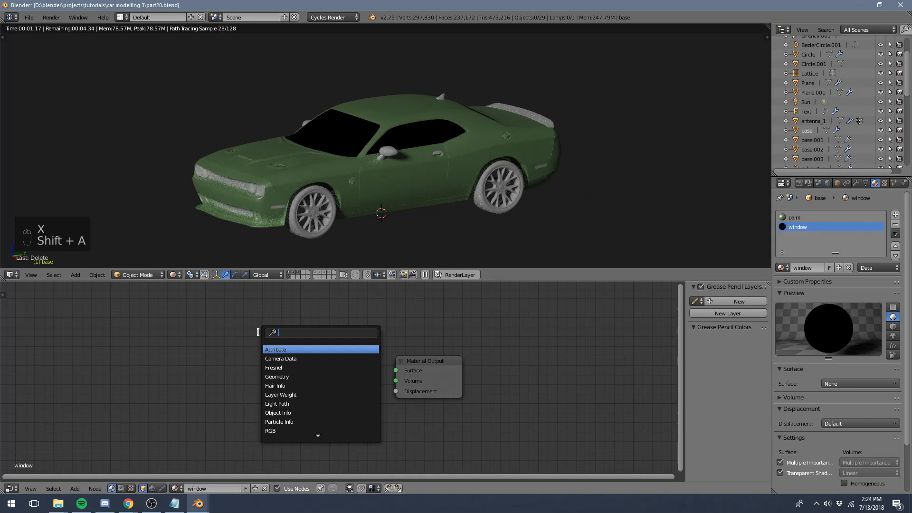
text(tra)
key(Down)
key(Return)
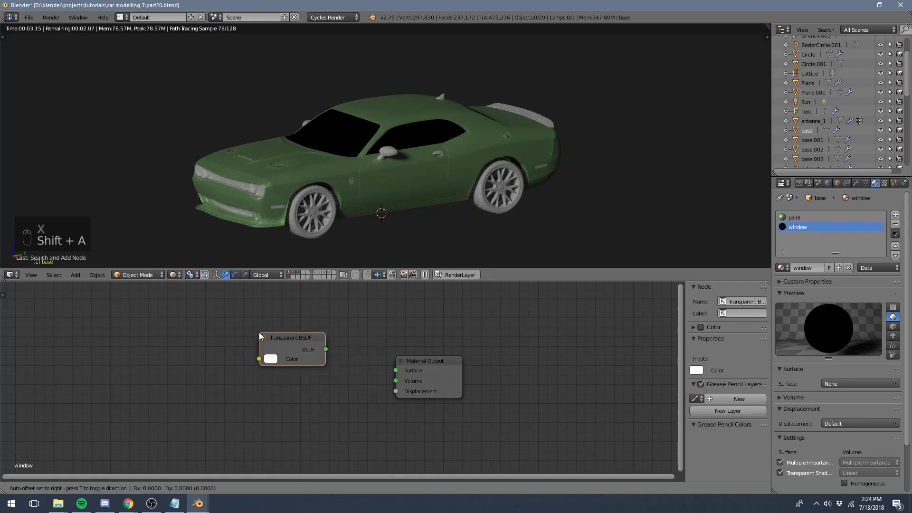
click(220, 344)
- Add a Glossy BSDF node and place it directly below the Transparent BSDF
key(a)
key(shift+a)
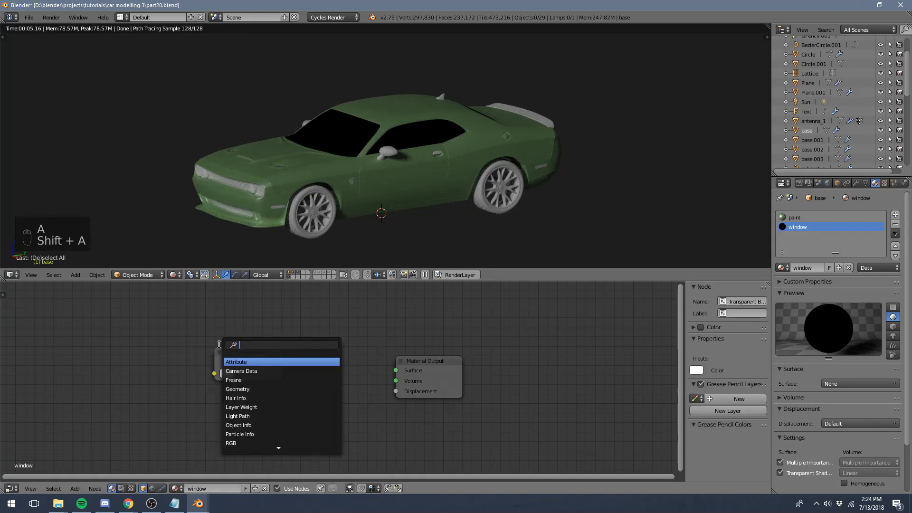
text(glos)
key(Return)
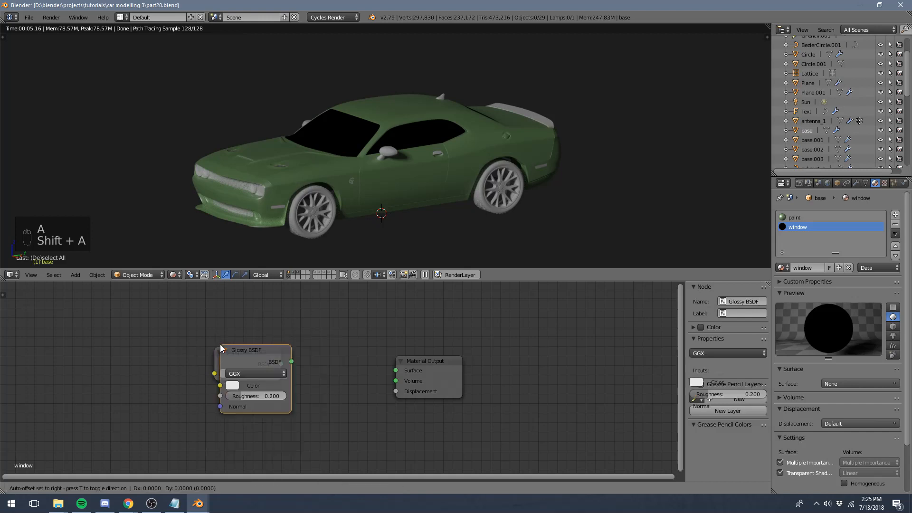
click(198, 392)
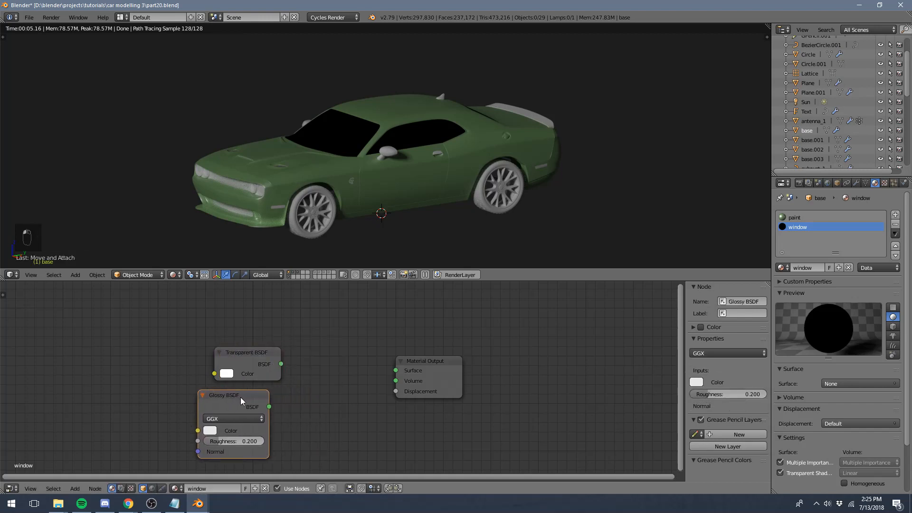
drag(240, 400, 257, 398)
- Add a Mix Shader and connect the Transparent BSDF to its first Shader input and the Glossy BSDF to its second
key(a)
key(shift+a)
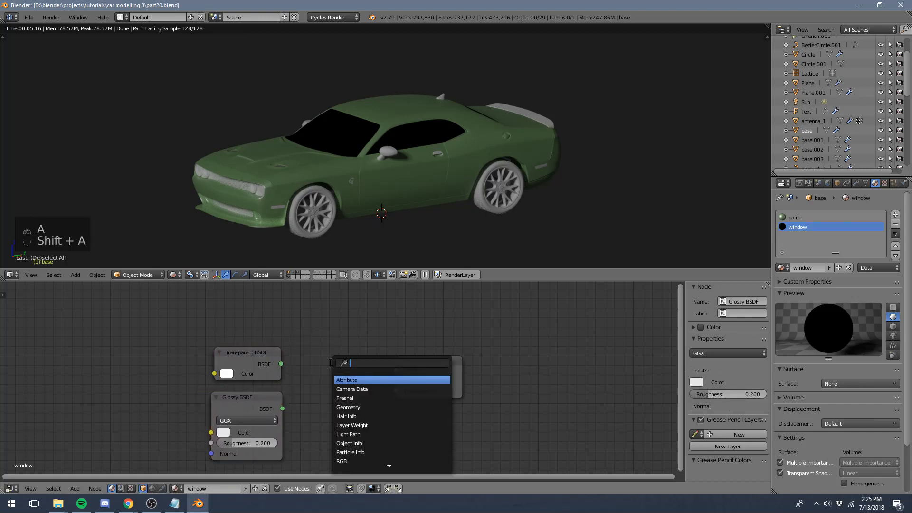
text(mix)
key(Return)
click(325, 358)
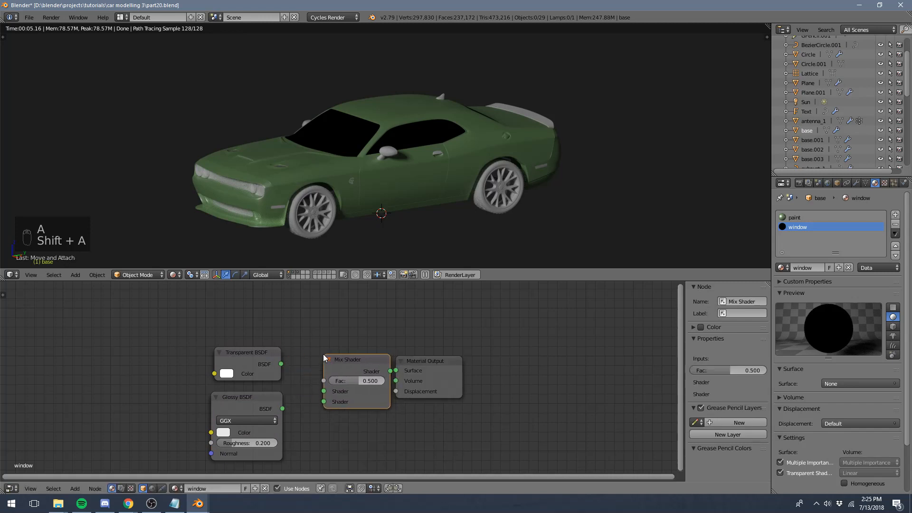
drag(281, 364, 323, 401)
- Move the Material Output slightly away from the Mix Shader and connect the Mix Shader to its Surface input
click(430, 363)
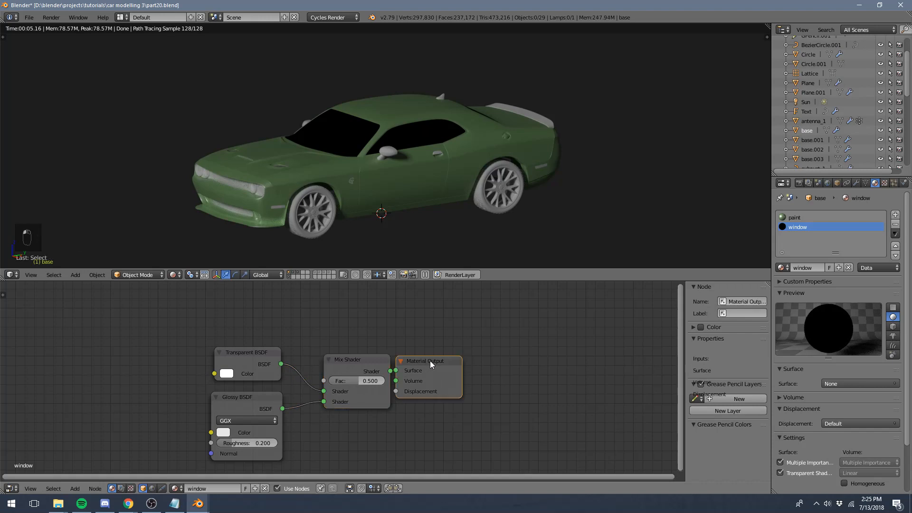
drag(430, 363, 449, 366)
drag(390, 371, 414, 373)
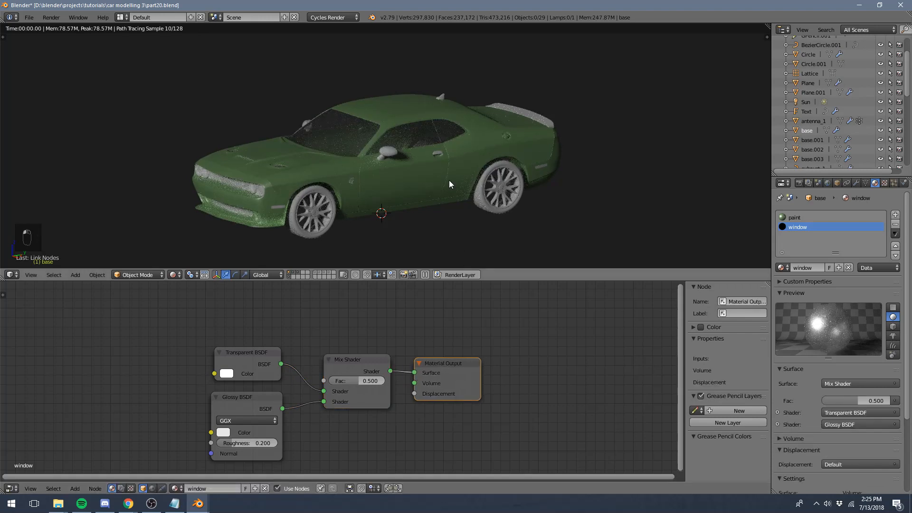
- Align the Transparent BSDF above the Glossy BSDF, inspect the rendered windows from several angles, and return to solid shading
middle_drag(438, 149, 425, 141)
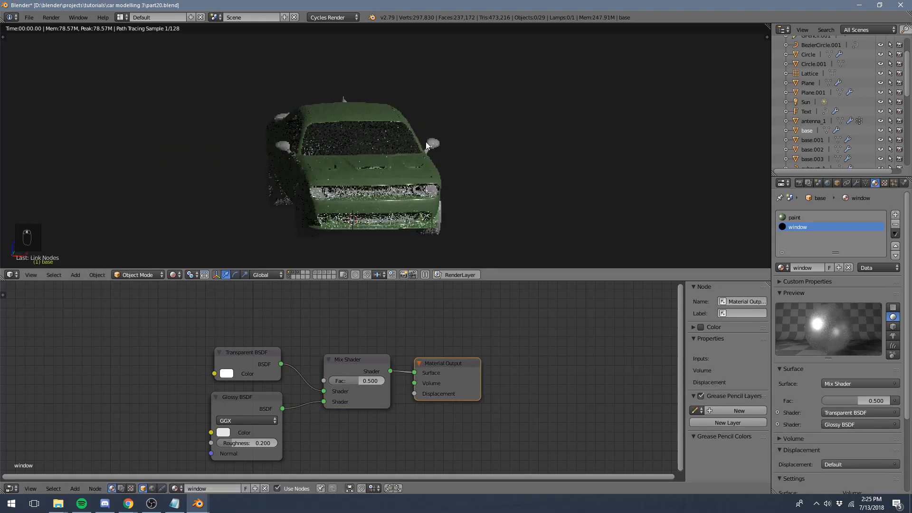
drag(262, 360, 257, 362)
middle_drag(315, 140, 471, 178)
middle_drag(509, 212, 331, 183)
scroll(330, 183, up, 6)
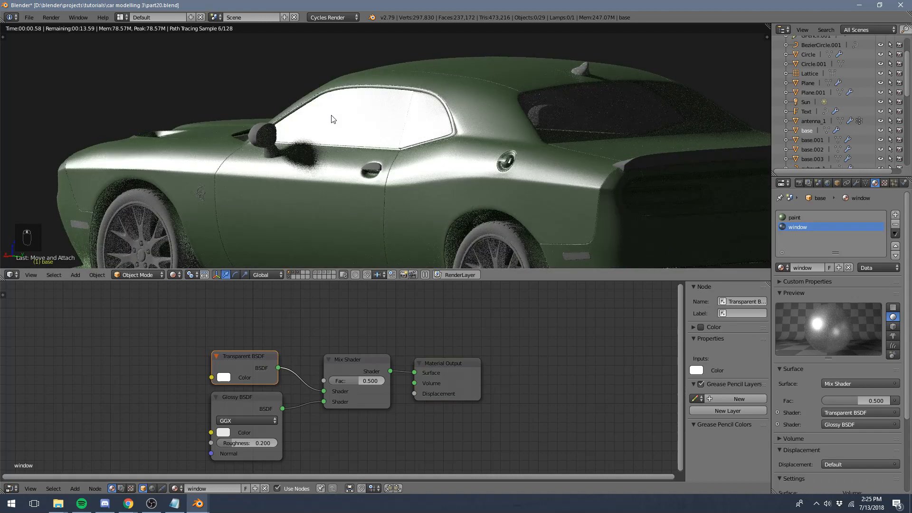
scroll(414, 120, down, 3)
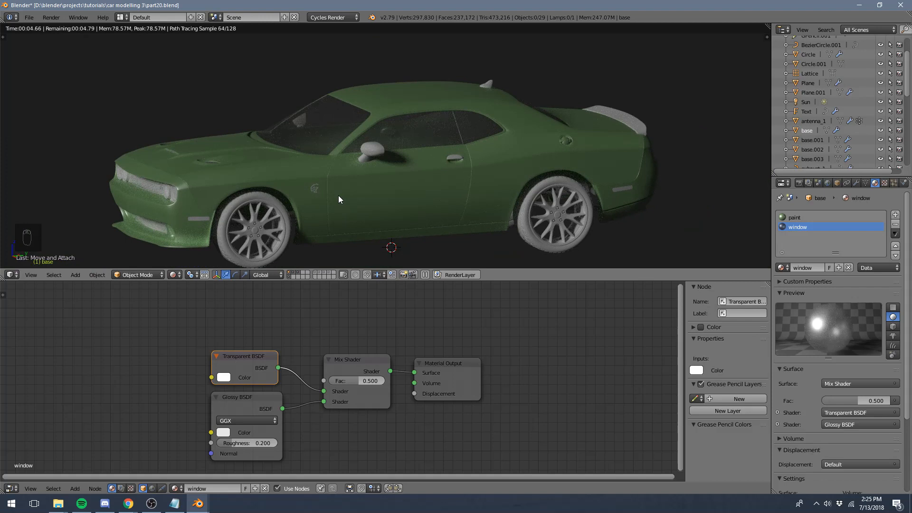
key(shift+z)
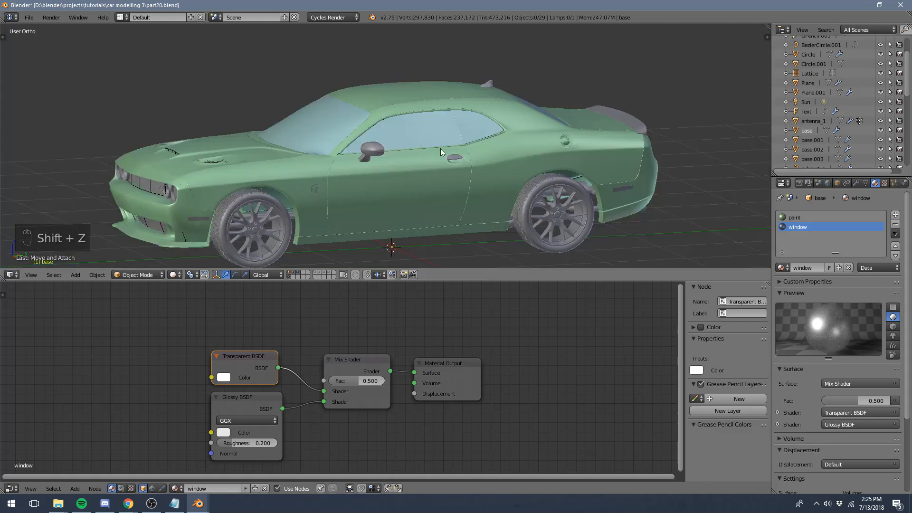
- Add a third material slot to the car body with a new material named trim and a dark grey Diffuse BSDF color
middle_drag(440, 148, 585, 142)
click(894, 214)
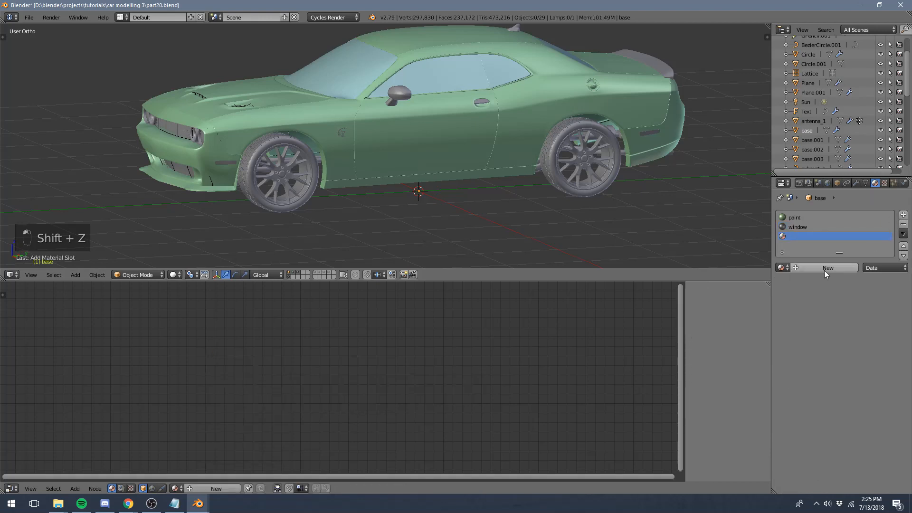
click(824, 269)
double_click(815, 268)
text(tr)
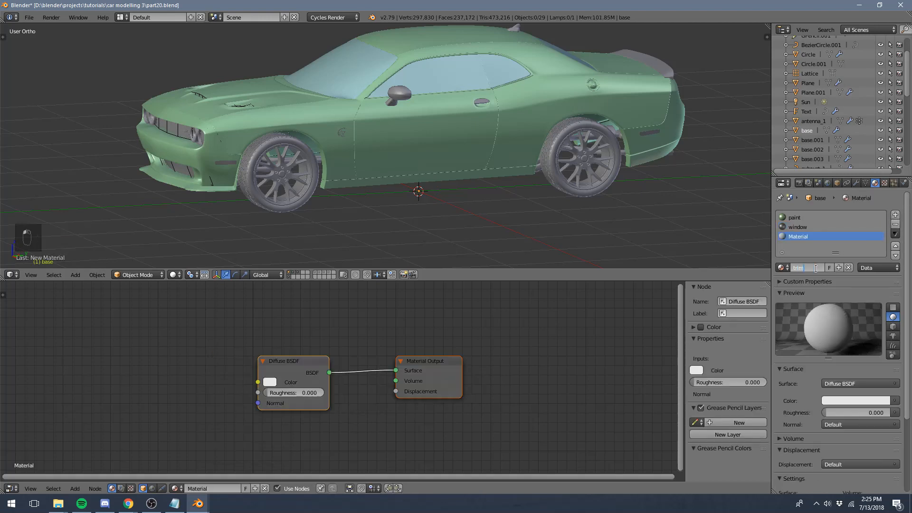
text(im)
key(Return)
click(270, 382)
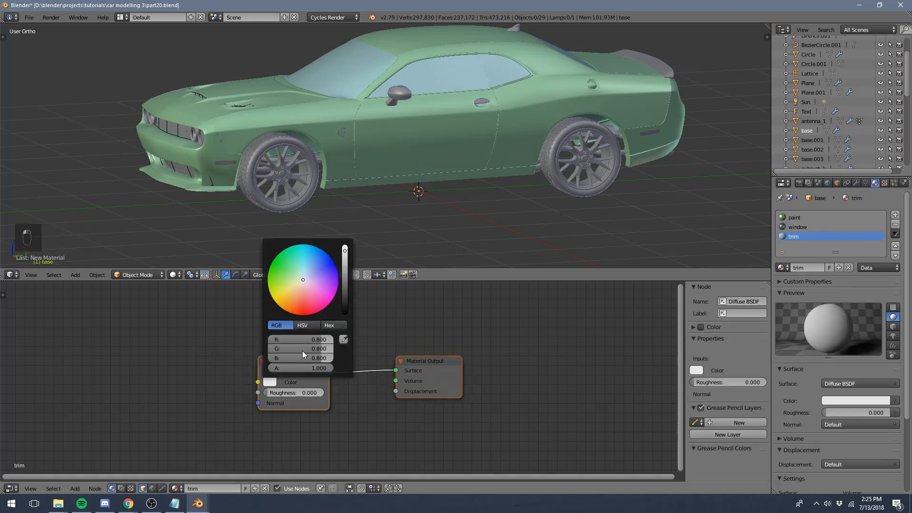
click(343, 297)
- Select the linked lower front lip and lower rear bumper pieces of the body and assign the trim material to them
key(Tab)
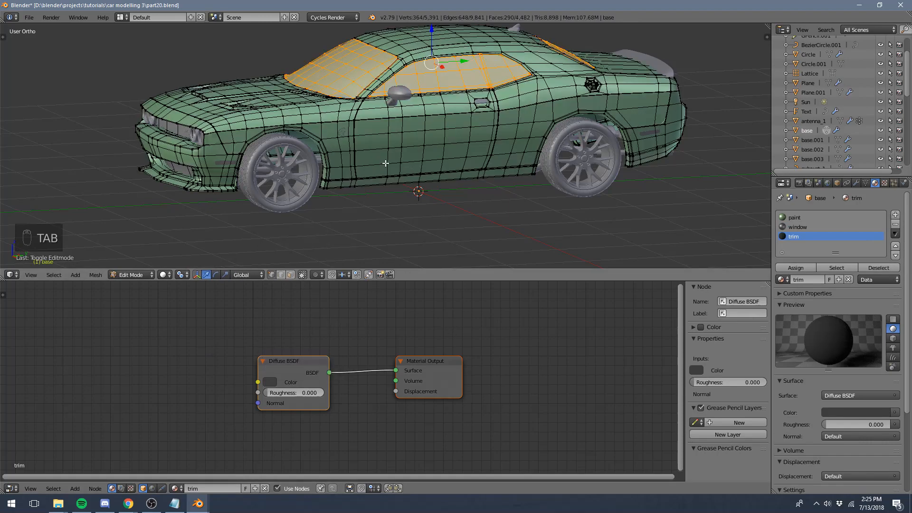
middle_drag(385, 162, 332, 224)
key(a)
key(a)
key(l)
key(l)
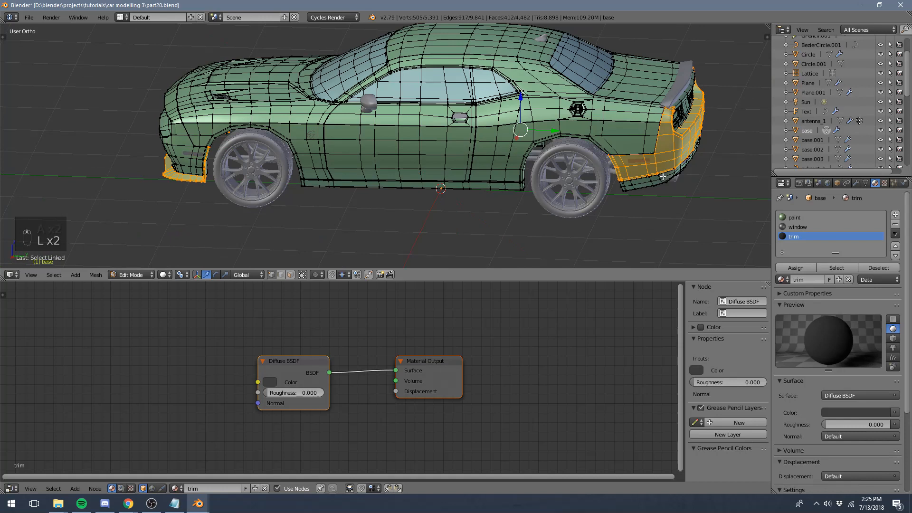
key(ctrl+z)
key(l)
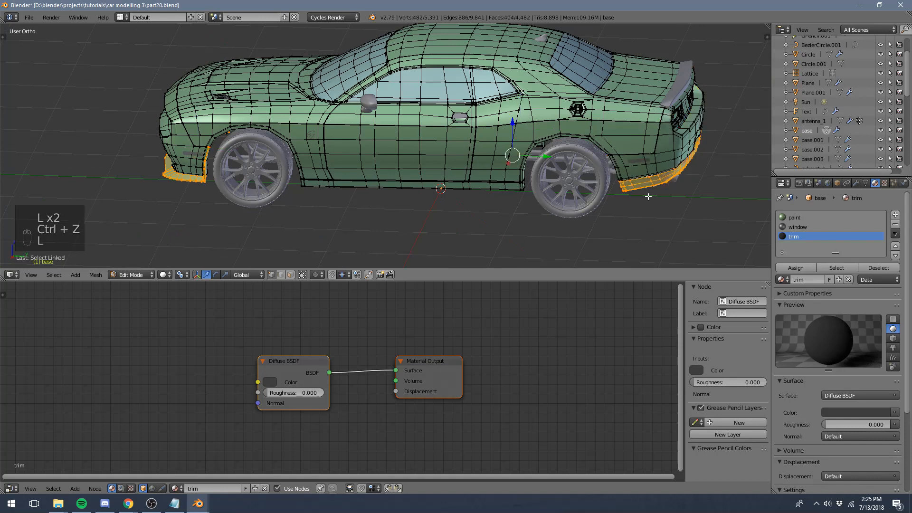
click(803, 267)
key(Tab)
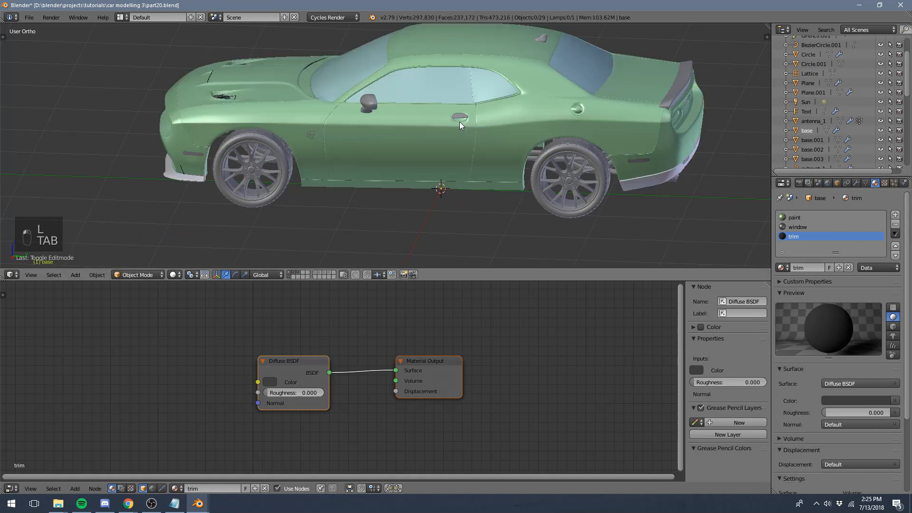
- Set the trim material's viewport color to dark grey
middle_drag(459, 122, 382, 169)
scroll(824, 443, down, 5)
click(793, 453)
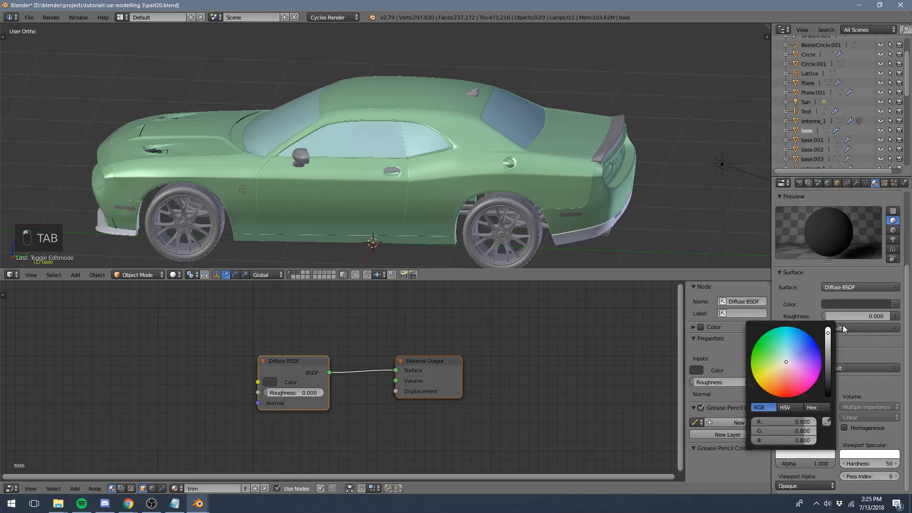
drag(828, 333, 828, 364)
- Edit the body mesh with nothing selected at the side window's upper border, and turn off the Subsurf modifier's viewport display
middle_drag(404, 125, 462, 147)
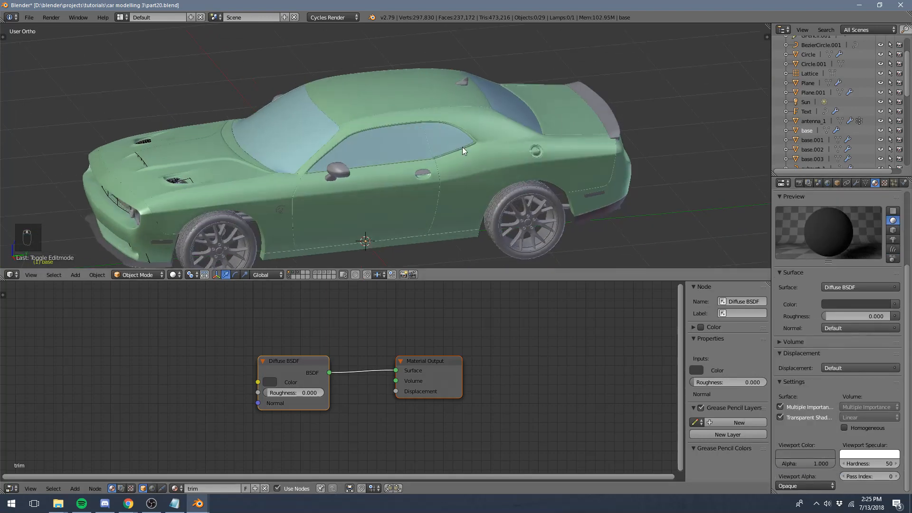
scroll(461, 148, up, 5)
key(Tab)
key(a)
key(a)
scroll(440, 87, up, 6)
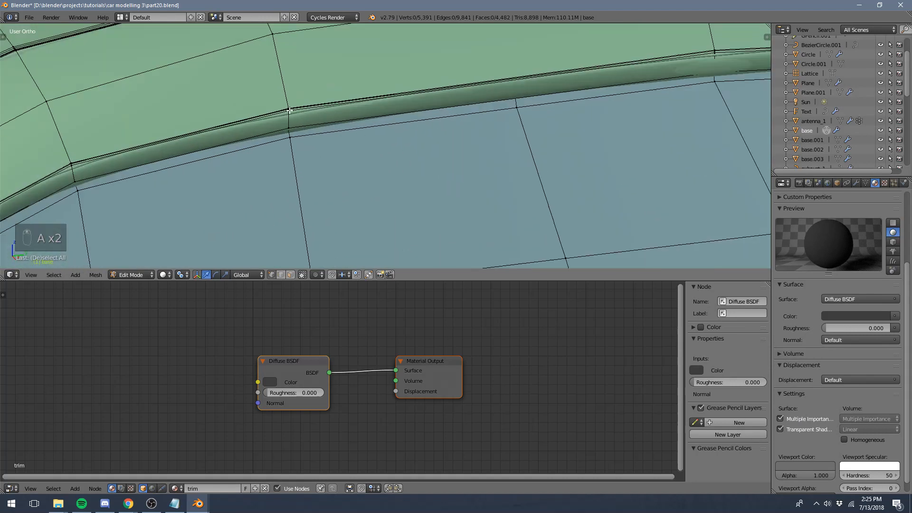
key(l)
key(a)
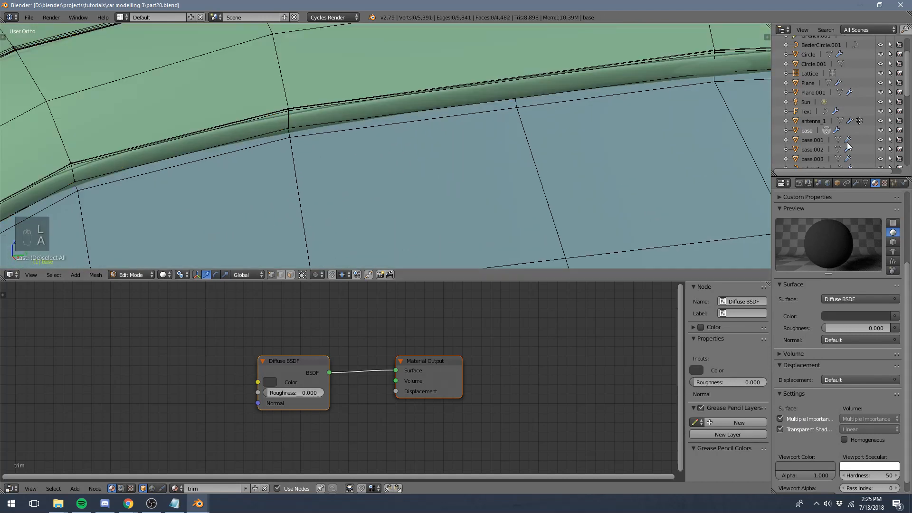
click(855, 183)
click(851, 229)
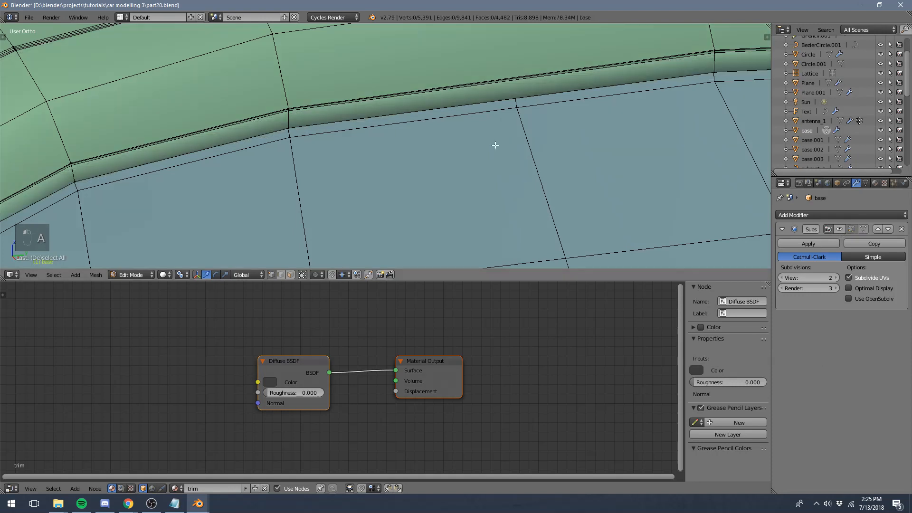
- Select the loops forming the border strip around the side window, undoing any wrongly added loops
scroll(250, 66, up, 4)
alt+right_click(214, 113)
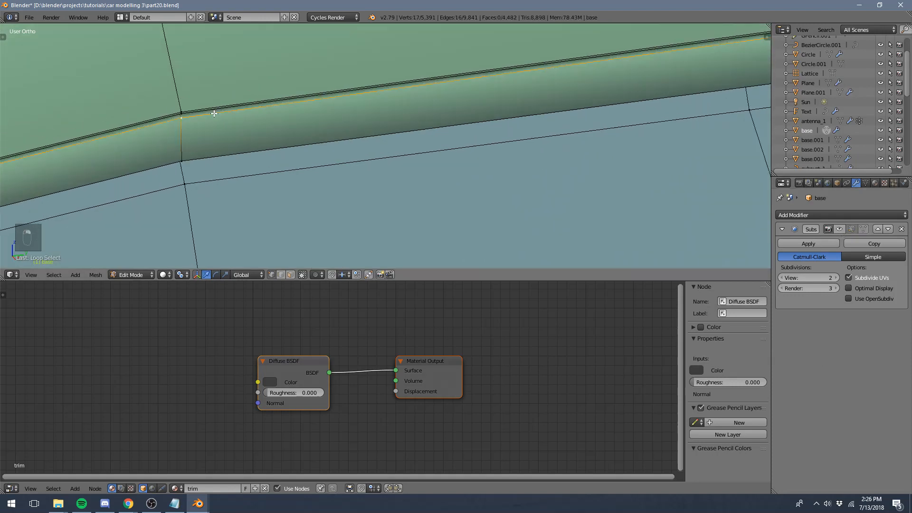
alt+shift+right_click(201, 155)
key(z)
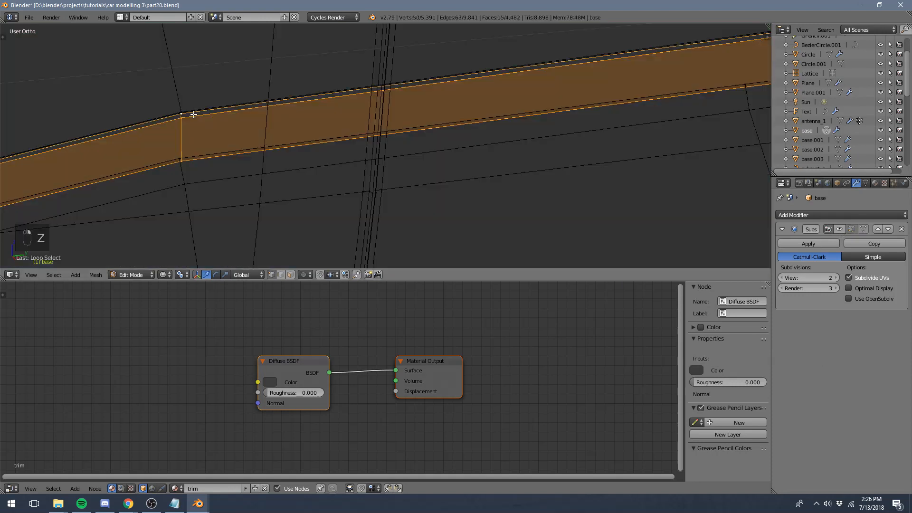
shift+middle_drag(204, 113, 395, 125)
scroll(387, 123, up, 5)
key(ctrl+z)
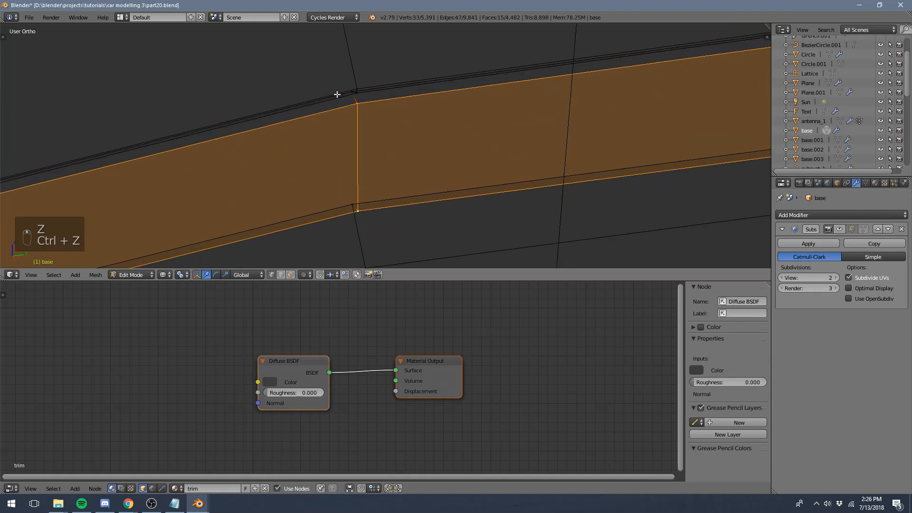
alt+shift+right_click(337, 94)
key(ctrl+z)
alt+shift+right_click(341, 95)
key(z)
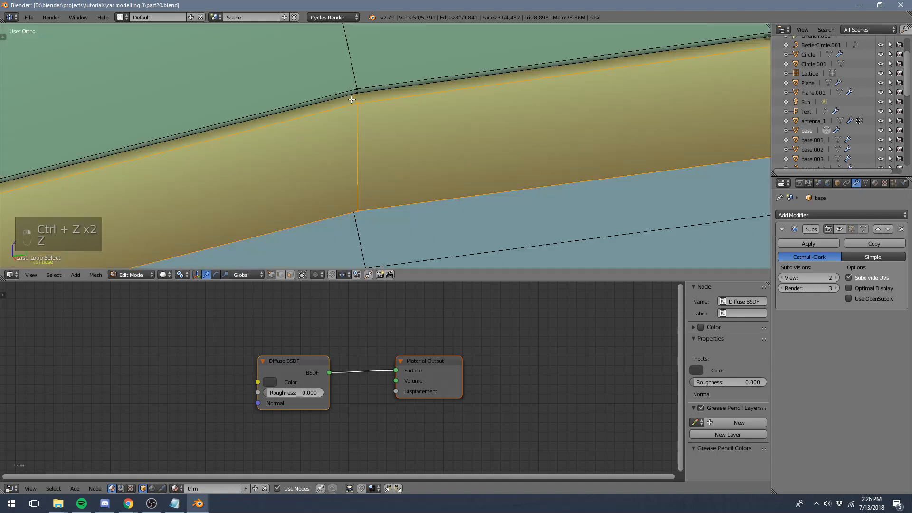
- Add the remaining loop of the side window's border to the selection and assign the trim material to the strip
scroll(352, 110, down, 7)
key(z)
scroll(371, 166, up, 4)
alt+shift+right_click(345, 183)
scroll(361, 166, down, 8)
key(z)
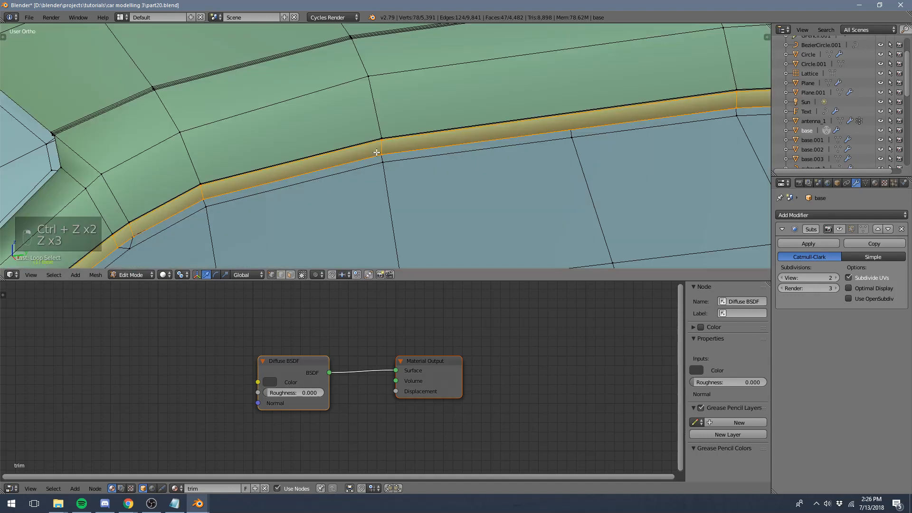
scroll(403, 156, down, 8)
click(874, 183)
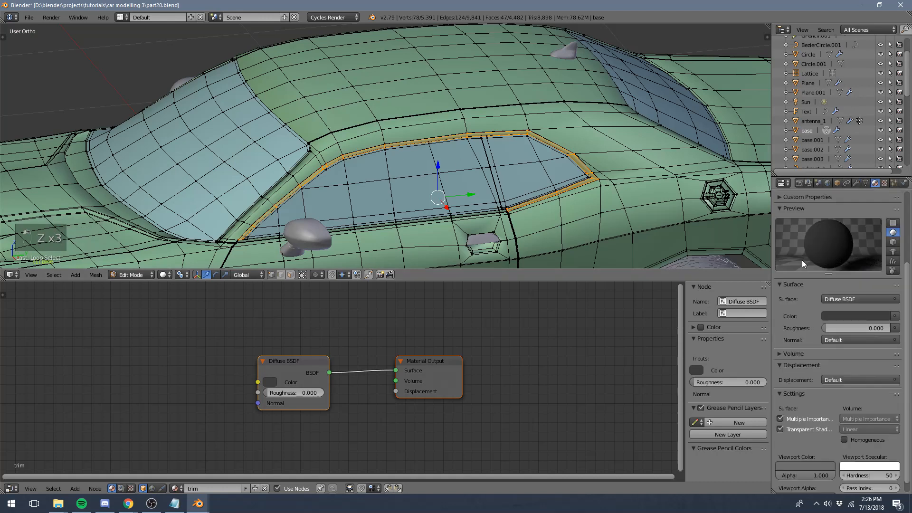
click(794, 266)
key(Tab)
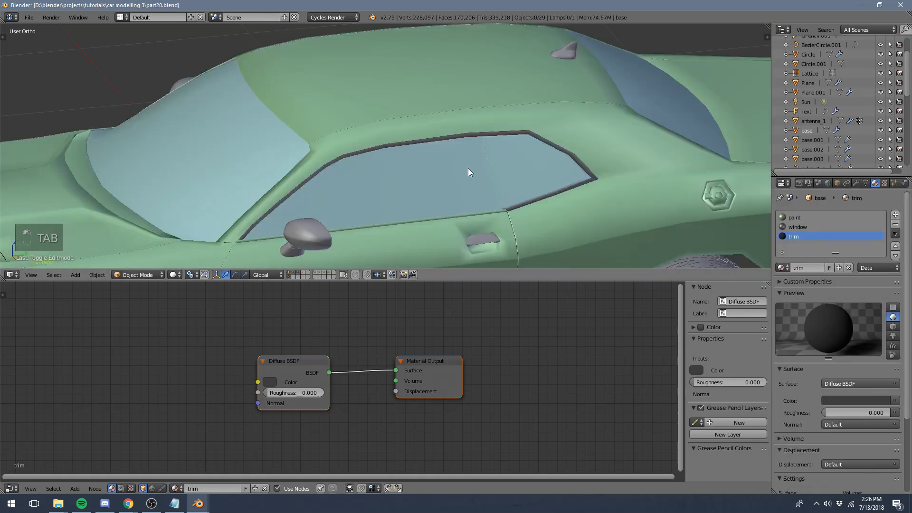
- Preview the whole car in rendered shading and turn the Subsurf modifier's viewport display back on
shift+middle_drag(468, 168, 454, 171)
scroll(454, 175, down, 2)
scroll(484, 145, down, 3)
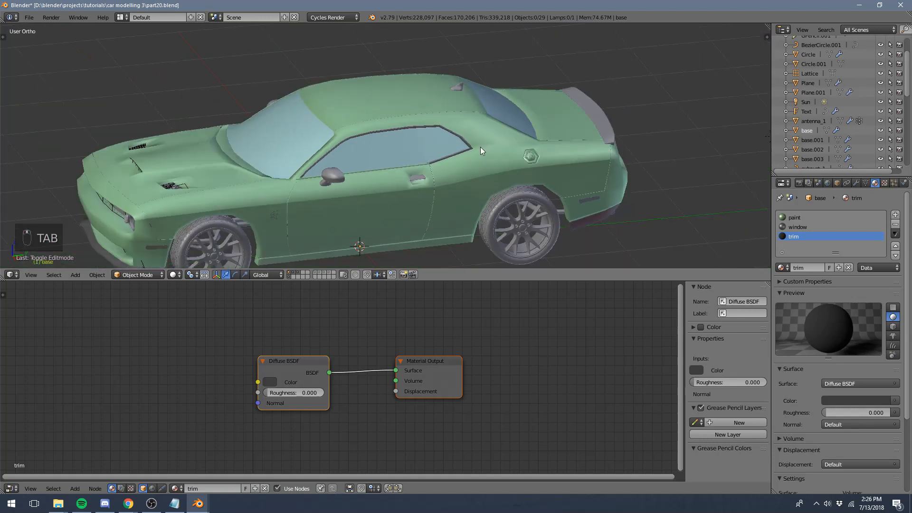
key(shift+z)
click(856, 183)
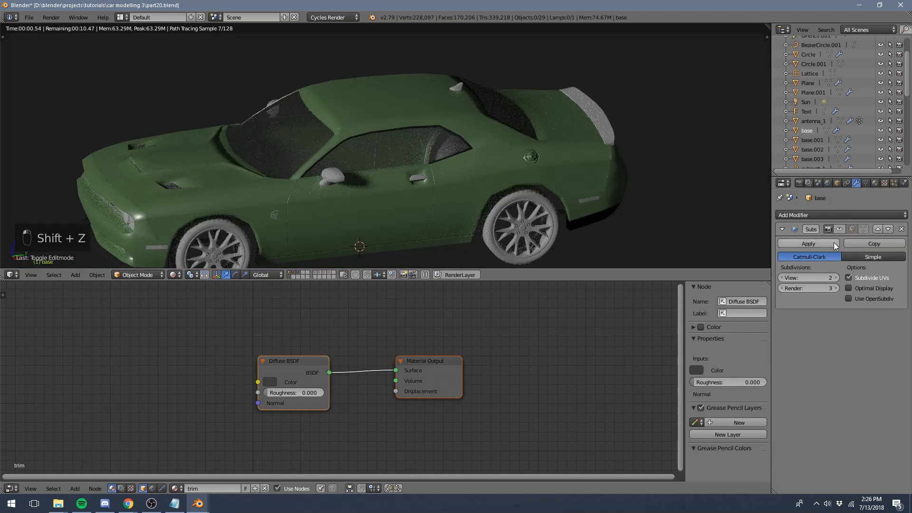
click(838, 230)
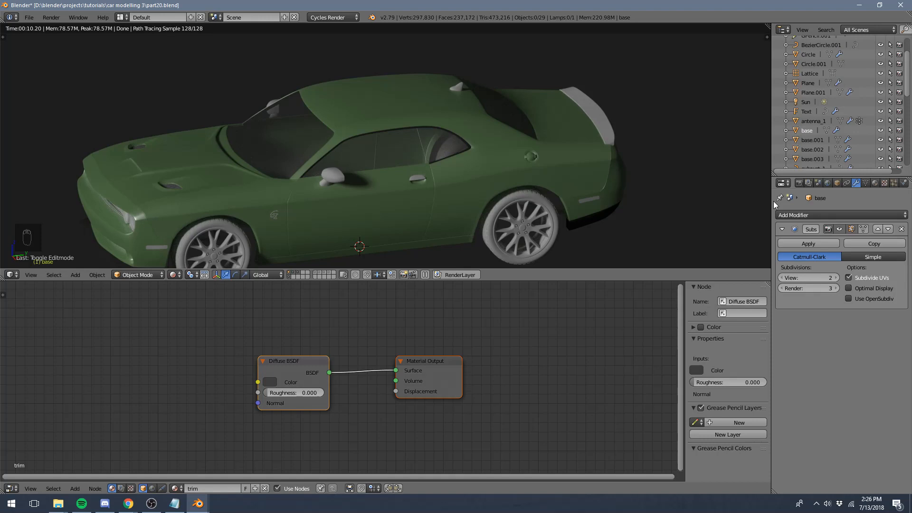
- Switch to the other Blender window with part20_1.blend, enlarge its 3D view and show only the red car's layer with nothing selected
mouse_move(209, 507)
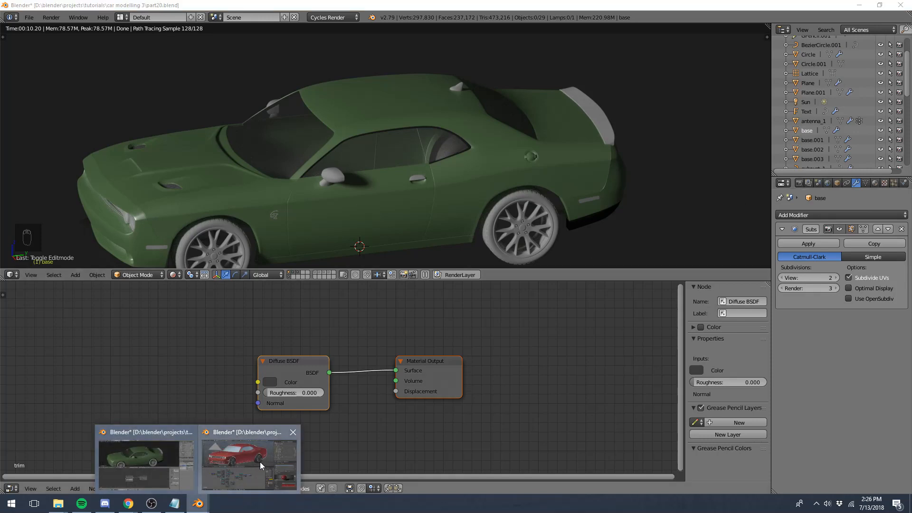
click(260, 462)
drag(3, 270, 23, 296)
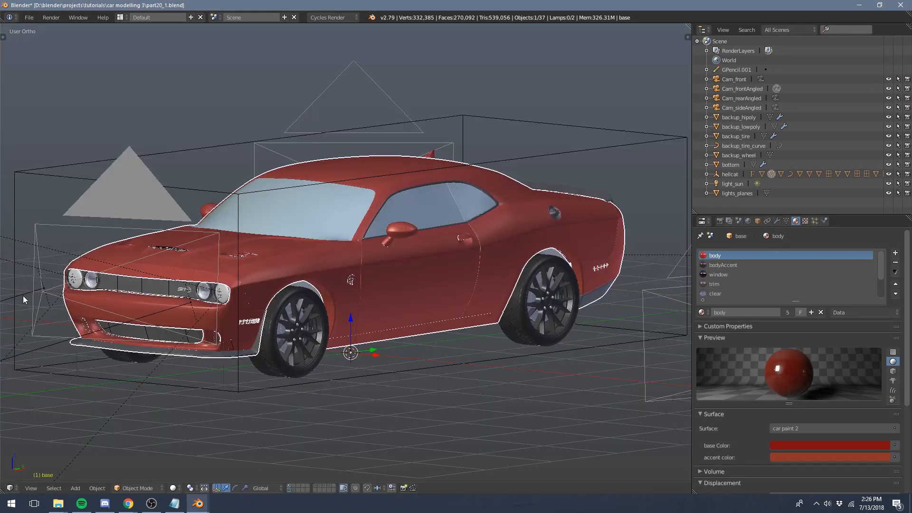
click(289, 485)
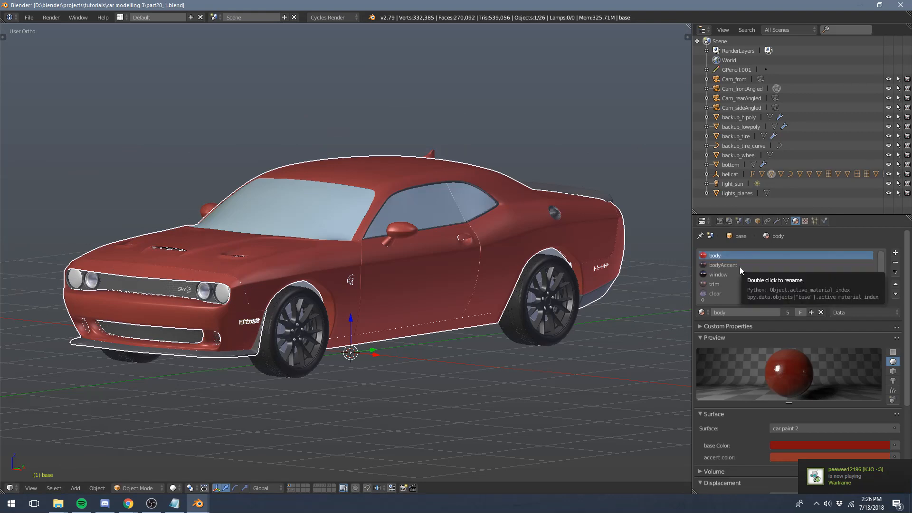
key(a)
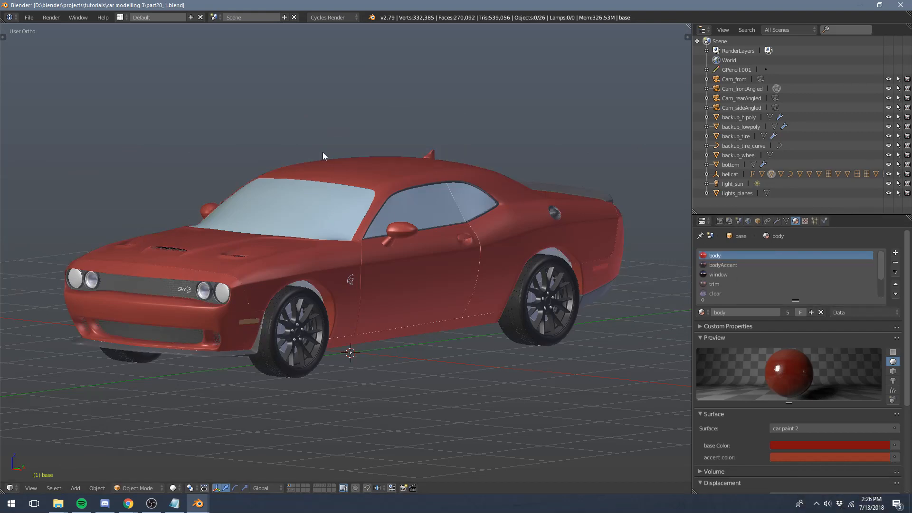
middle_drag(306, 178, 281, 195)
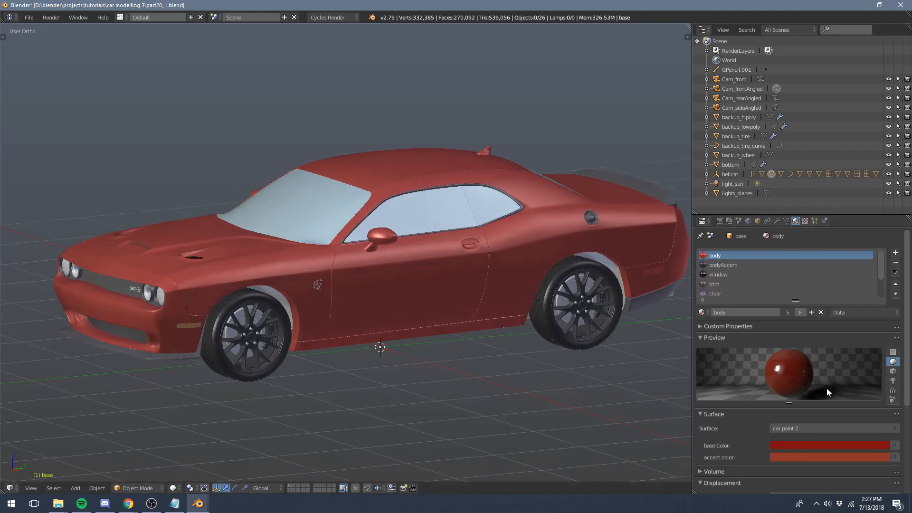
- Examine the bodyAccent, window and trim materials and where they are used on the red reference car
click(730, 266)
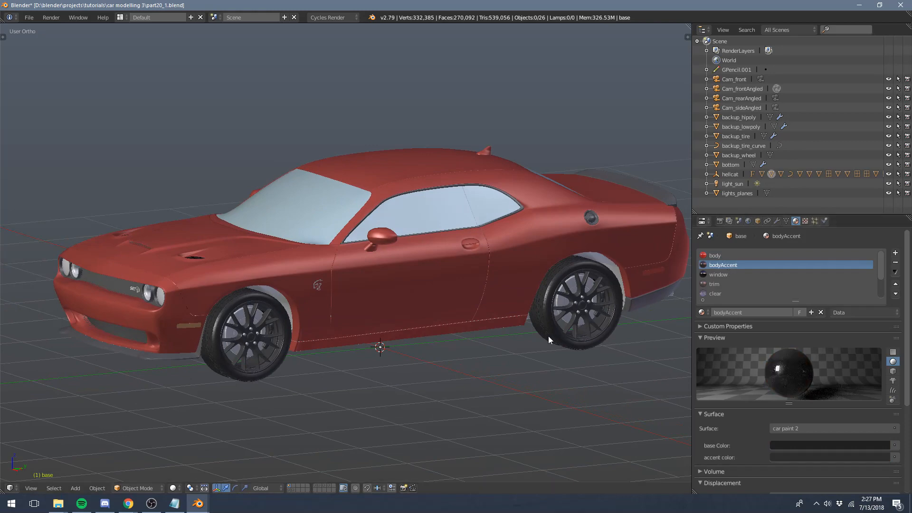
middle_drag(547, 335, 659, 290)
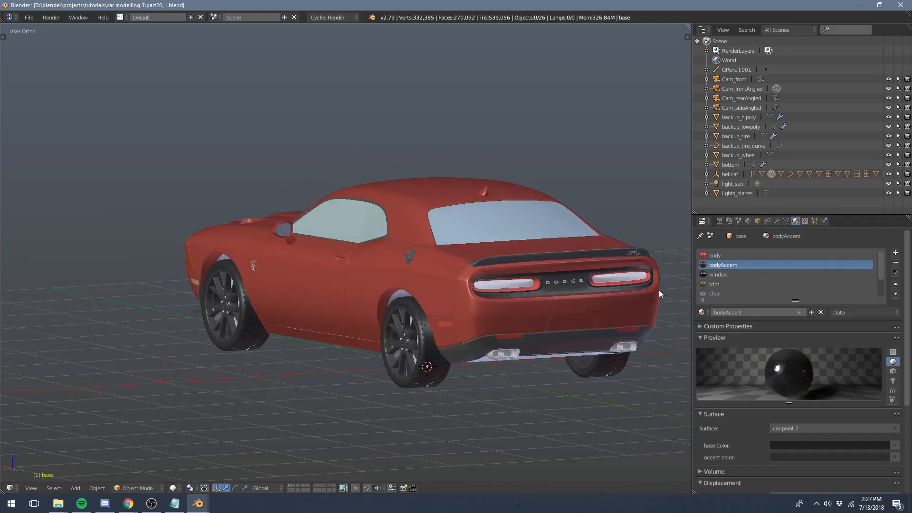
click(727, 275)
click(742, 284)
middle_drag(389, 253, 414, 246)
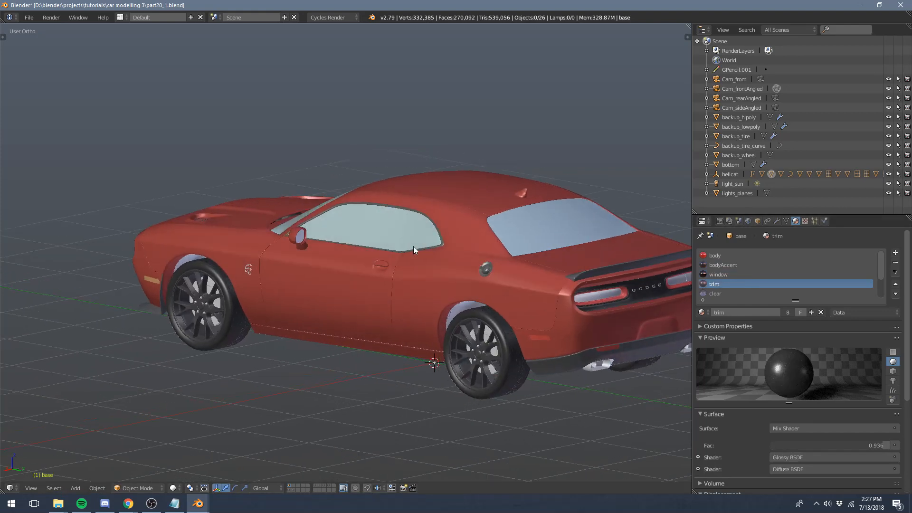
shift+middle_drag(562, 318, 507, 294)
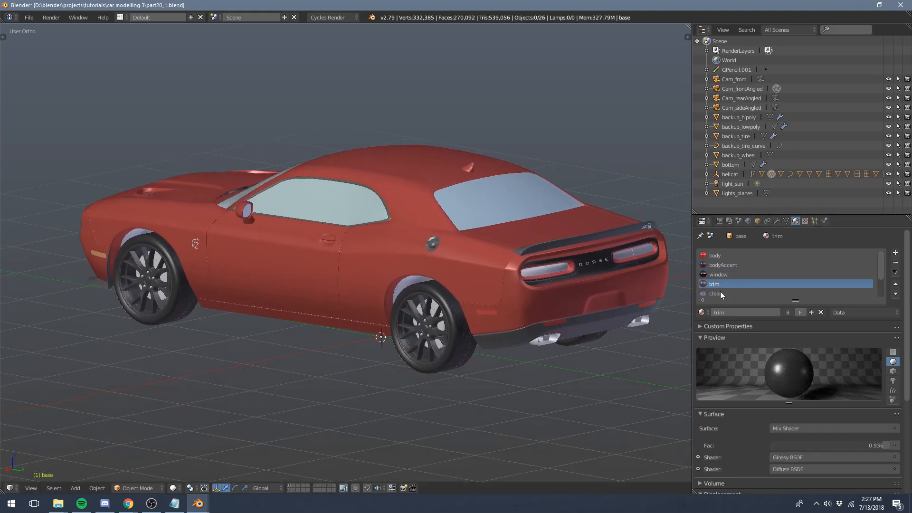
- Examine the clear and clear_red materials against the reference car's headlights and taillights
click(717, 293)
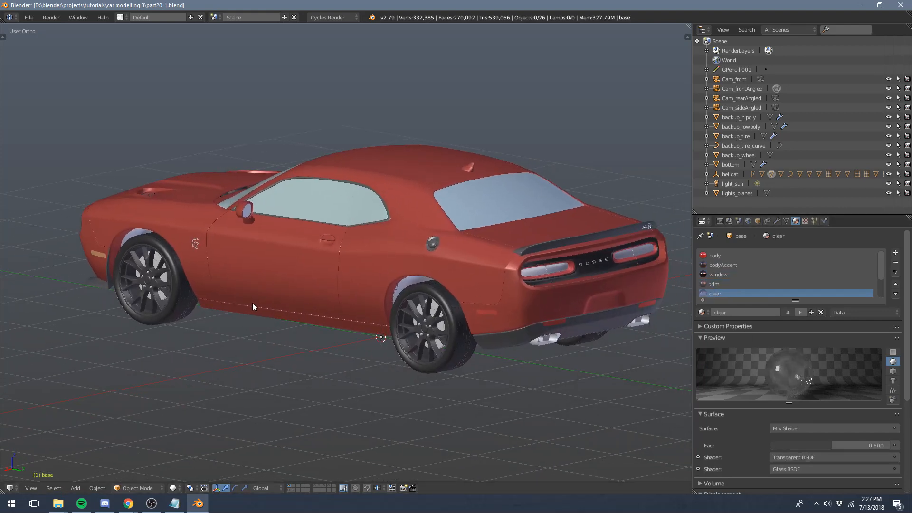
middle_drag(252, 303, 278, 330)
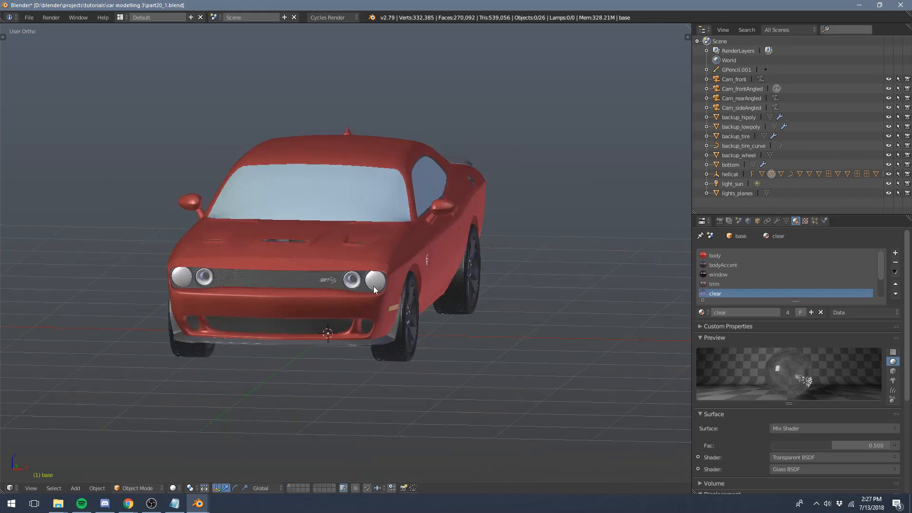
middle_drag(397, 329, 557, 329)
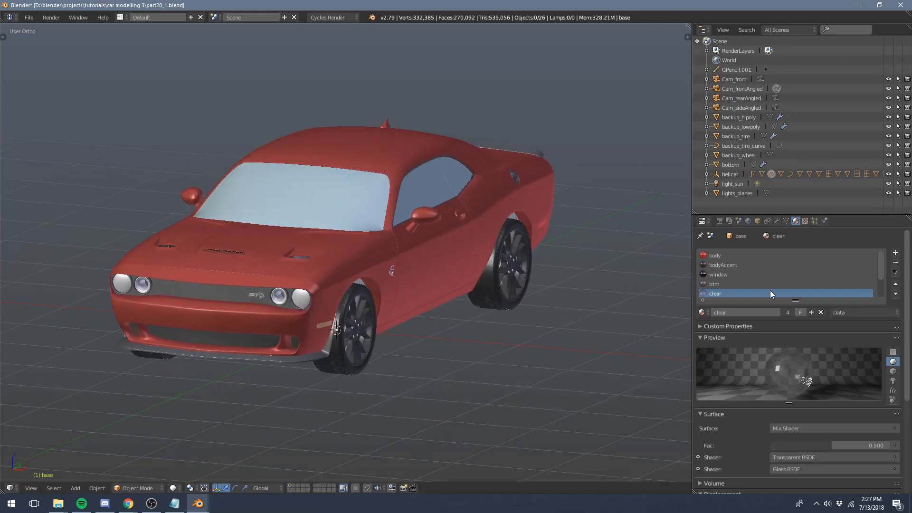
scroll(770, 289, down, 2)
click(742, 284)
middle_drag(570, 279, 406, 265)
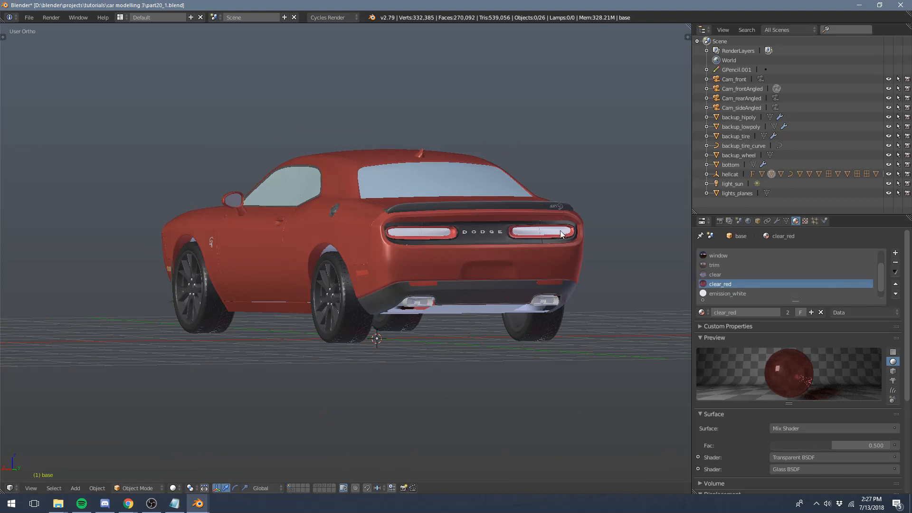
- Examine the emission_white and emission_red materials in the red reference car's base object
click(740, 293)
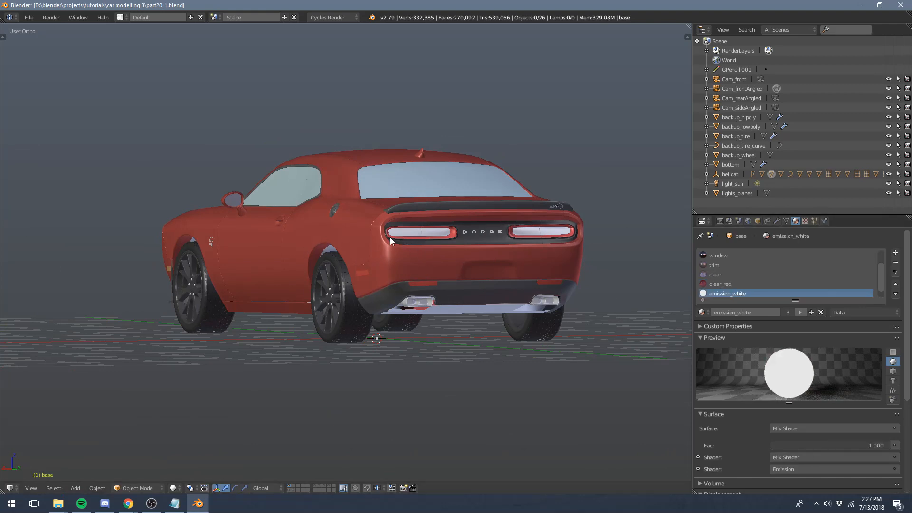
scroll(749, 280, down, 1)
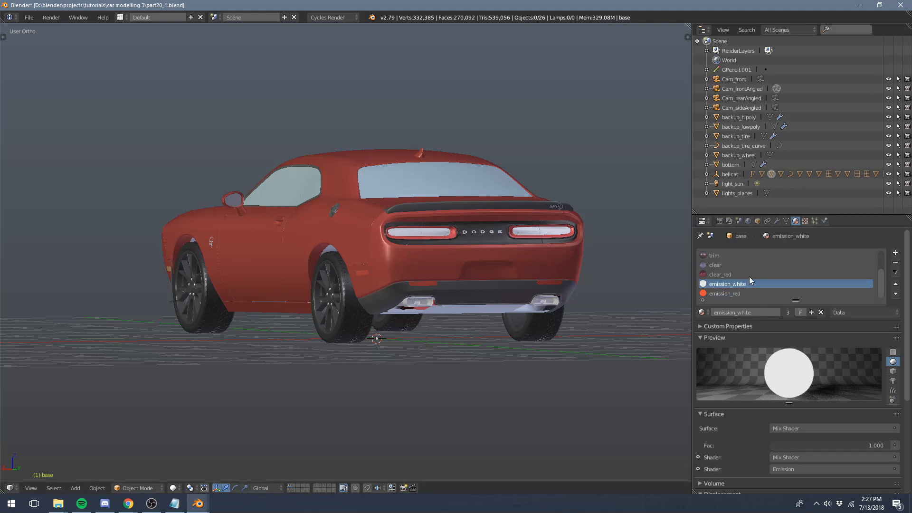
click(722, 293)
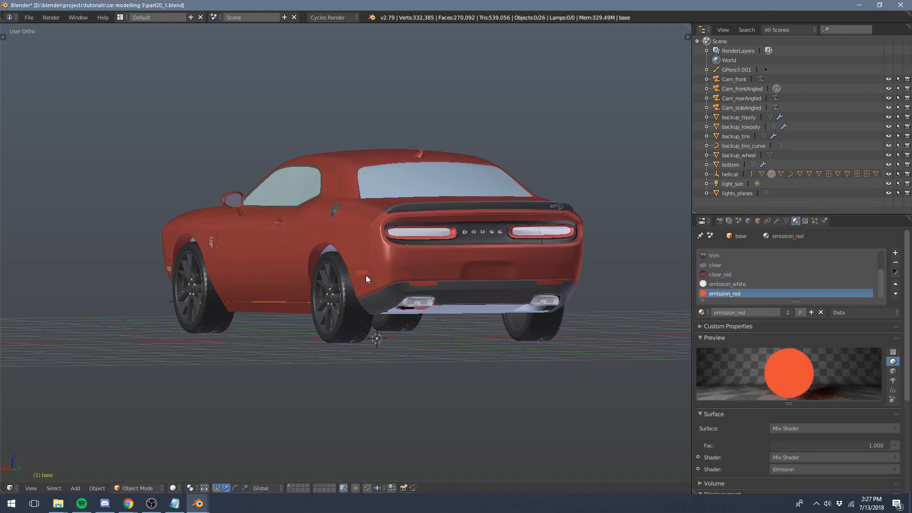
- Examine the tire material on the tires and the alloy and chrome2 materials on the reference car's wheels
right_click(350, 329)
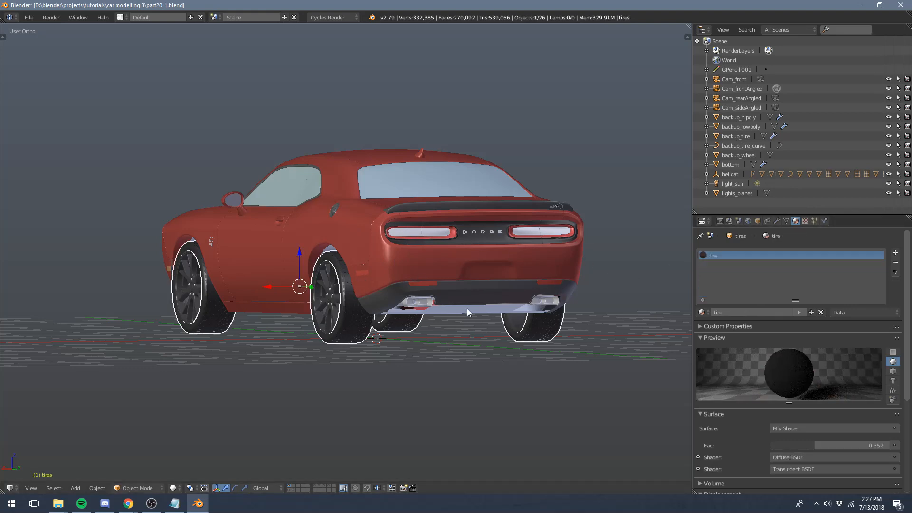
right_click(331, 311)
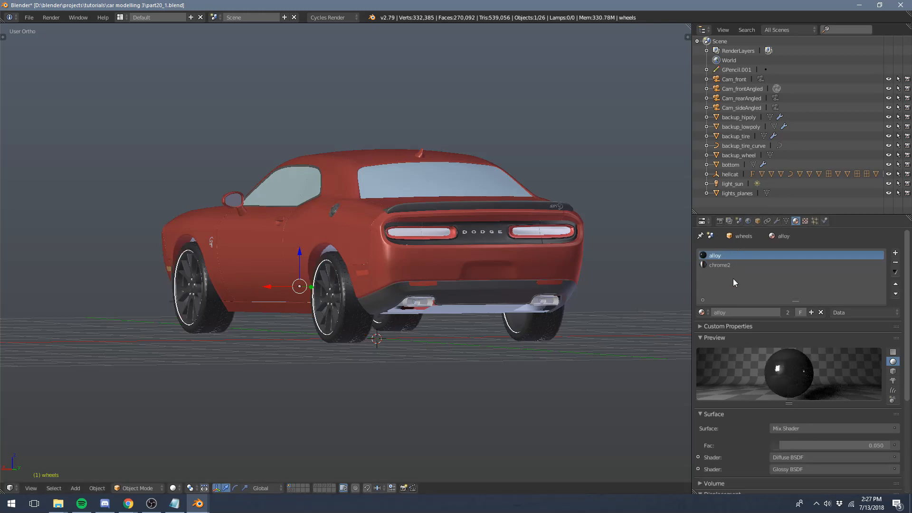
middle_drag(468, 281, 546, 281)
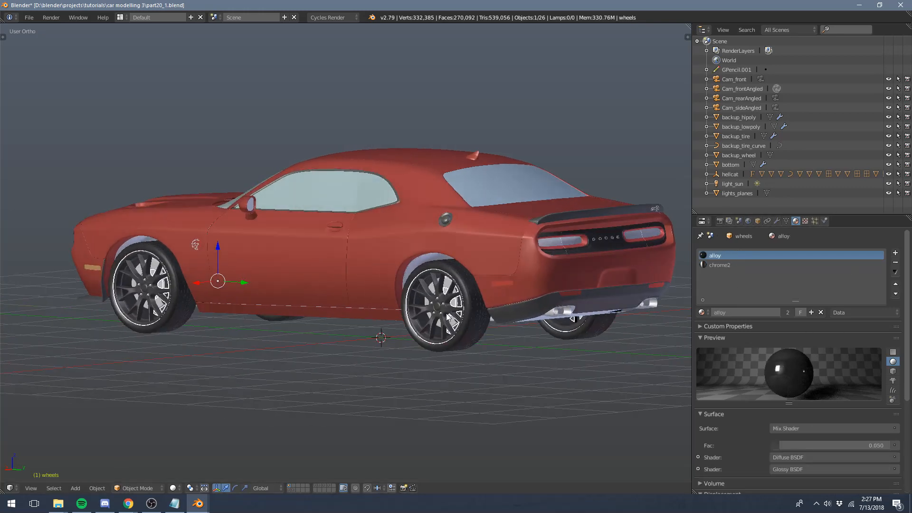
click(720, 265)
middle_drag(539, 333, 472, 287)
scroll(341, 286, up, 6)
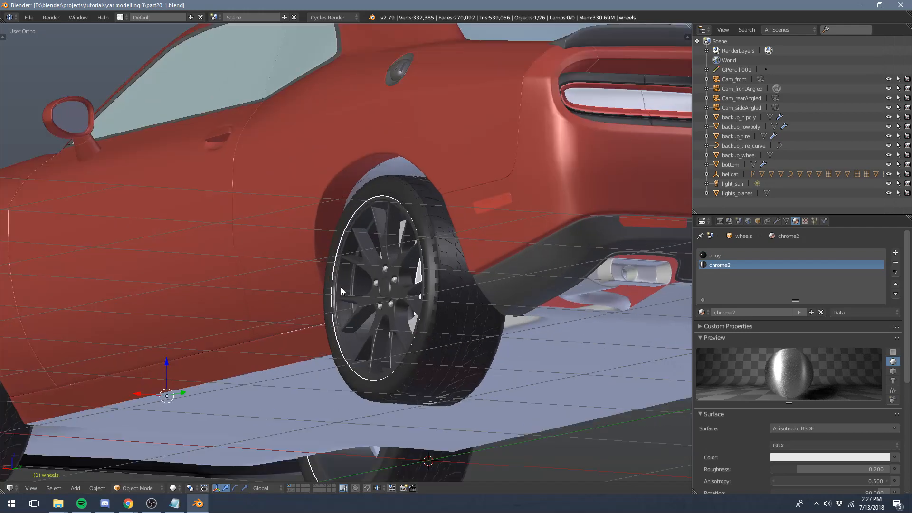
- Inspect the exhaust tips and the side mirror's mirror material on the reference car, and clear the selection
right_click(613, 282)
scroll(611, 282, down, 6)
middle_drag(556, 201, 425, 277)
right_click(570, 190)
middle_drag(463, 237, 492, 209)
right_click(492, 209)
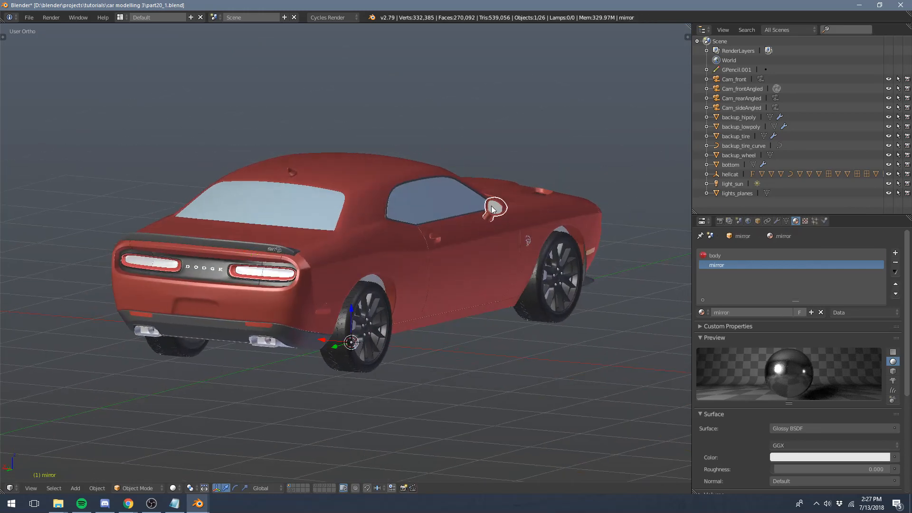
middle_drag(342, 273, 346, 273)
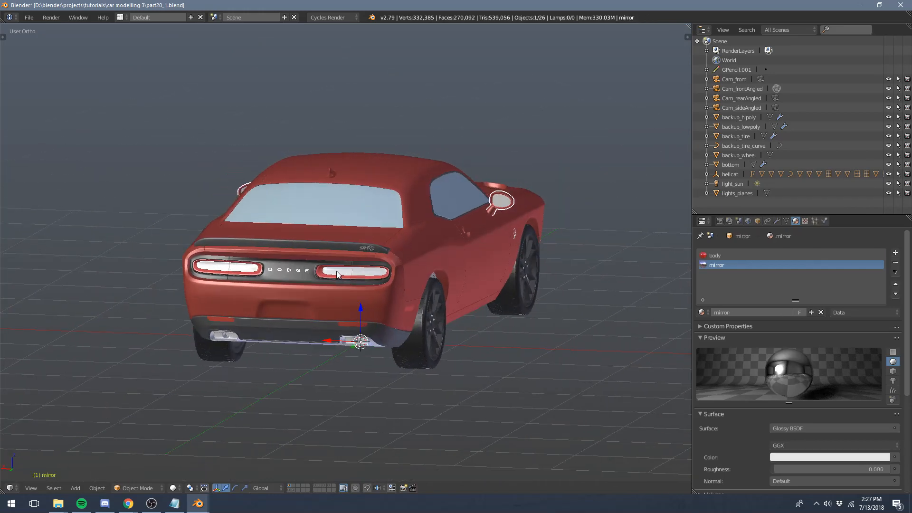
key(a)
middle_drag(298, 245, 420, 242)
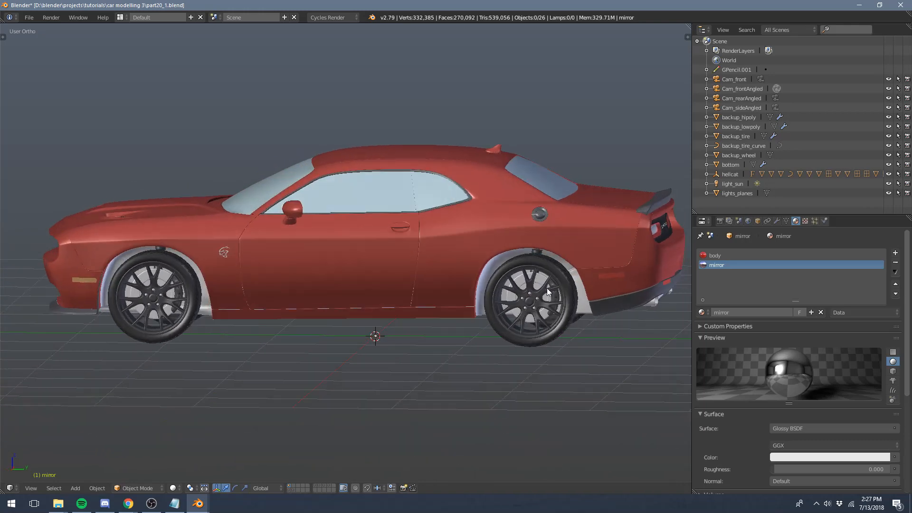
- Examine the void material on the bottom object from beneath the reference car
middle_drag(583, 309, 556, 239)
right_click(520, 240)
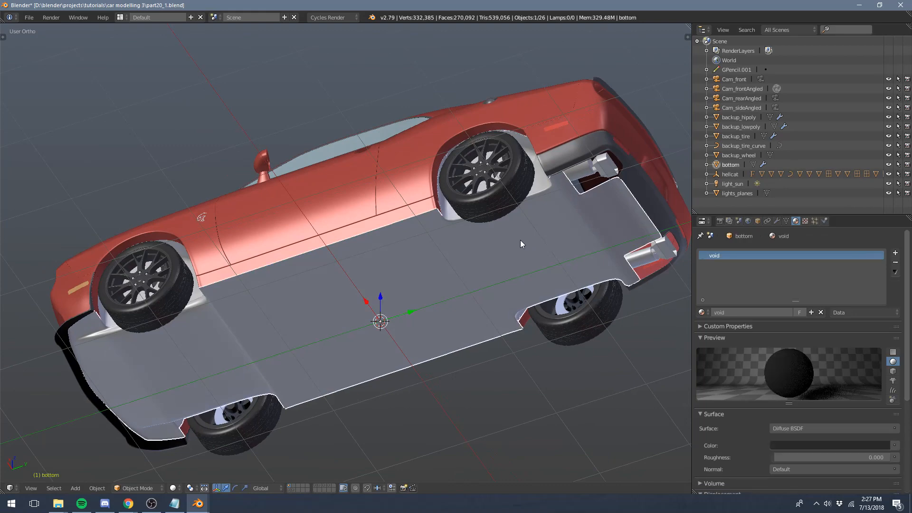
middle_drag(374, 239, 244, 246)
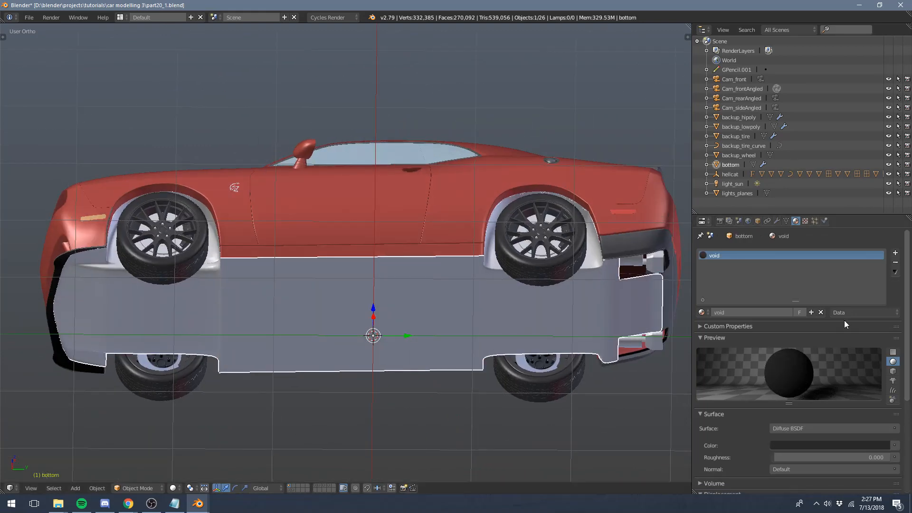
- Look over the reference car's front grille, headlights, side and roof from several angles
middle_drag(219, 212, 381, 278)
scroll(280, 232, up, 5)
middle_drag(311, 250, 398, 253)
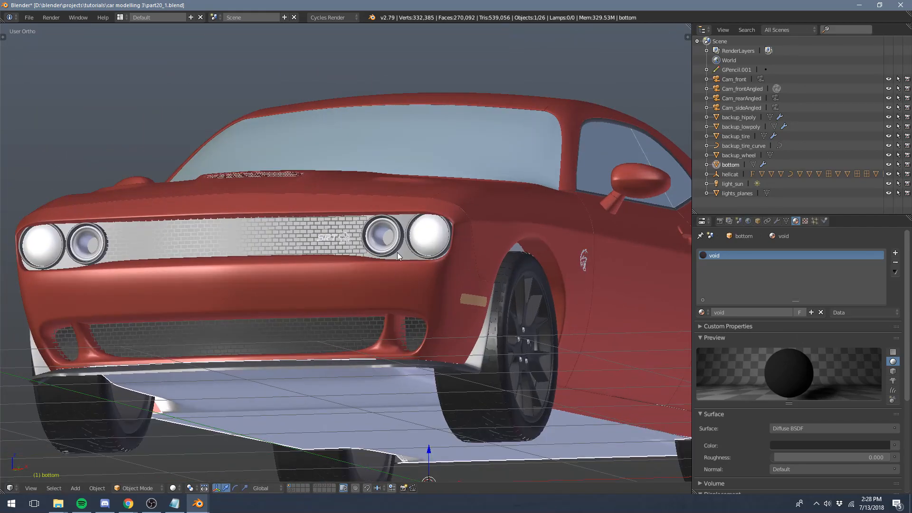
middle_drag(341, 259, 413, 255)
scroll(434, 287, down, 4)
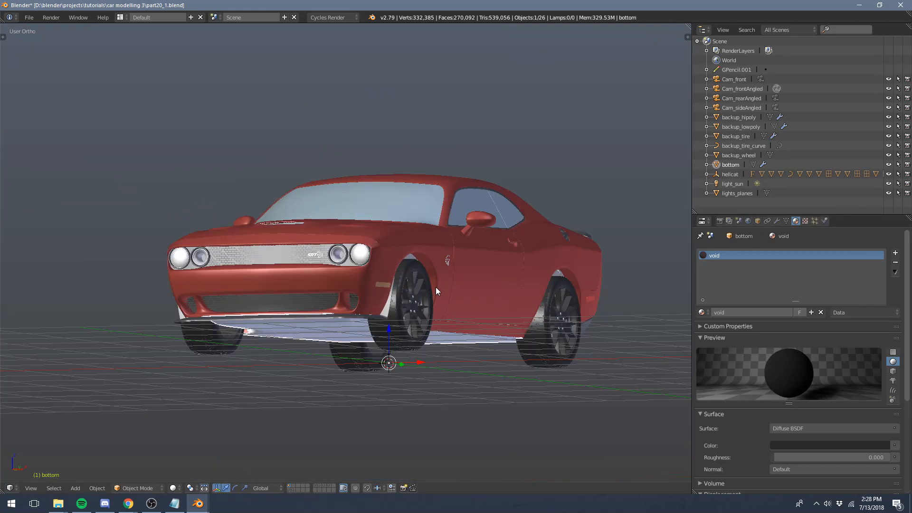
middle_drag(463, 279, 439, 291)
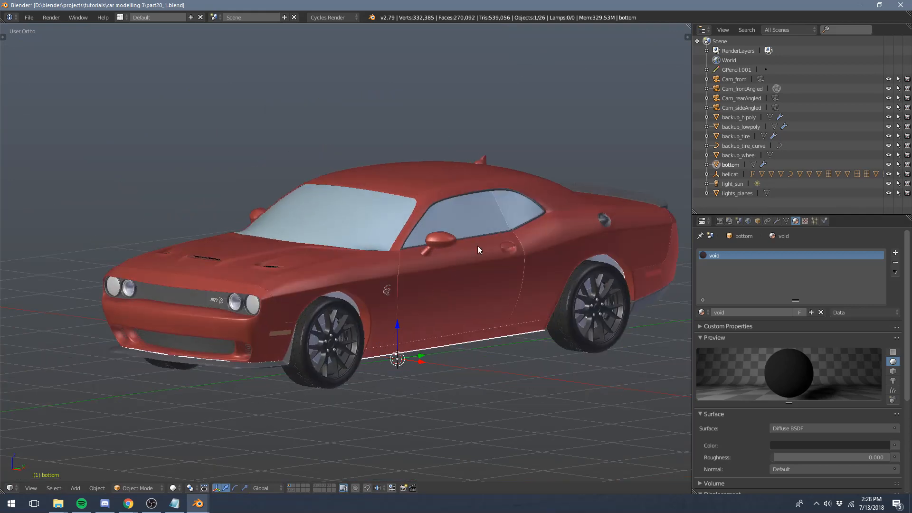
middle_drag(620, 176, 541, 195)
scroll(528, 198, up, 4)
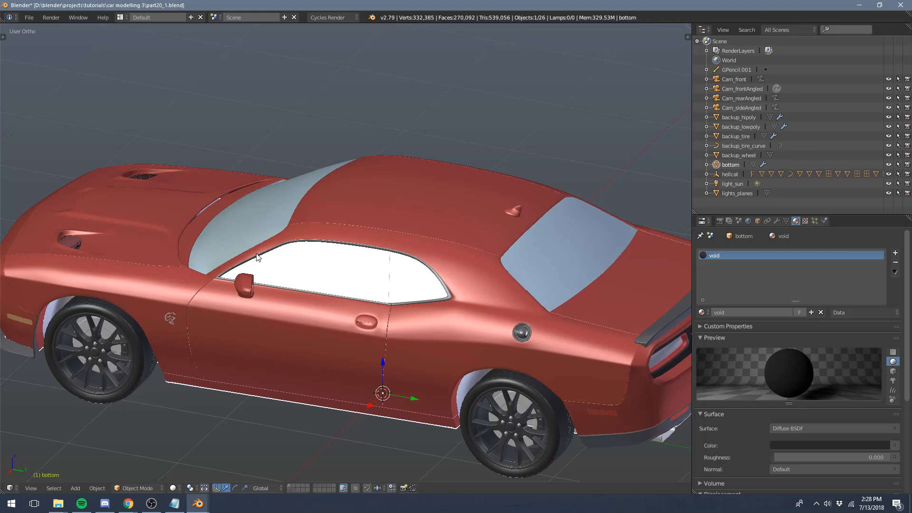
scroll(256, 254, down, 3)
middle_drag(261, 254, 356, 190)
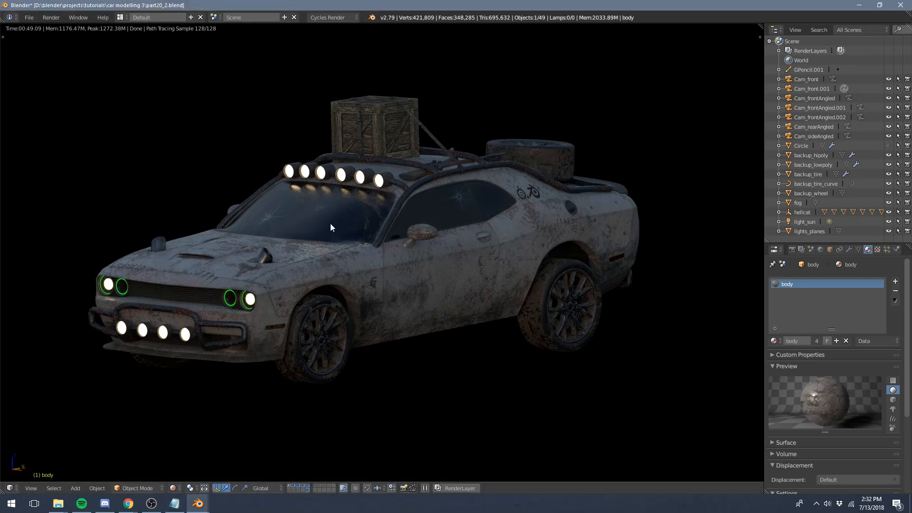
- In part20_2.blend, leave rendered shading, deselect everything, split the 3D view horizontally and make the lower area a Node Editor
key(shift+z)
key(a)
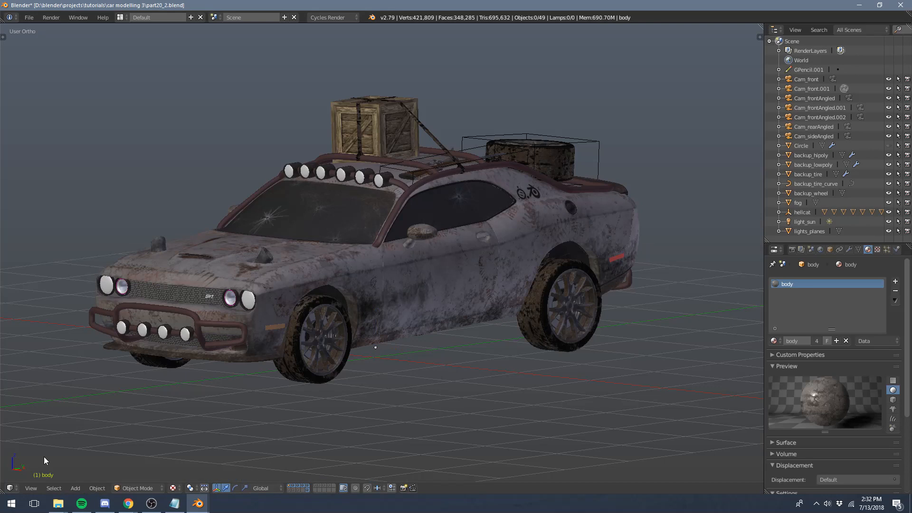
click(11, 488)
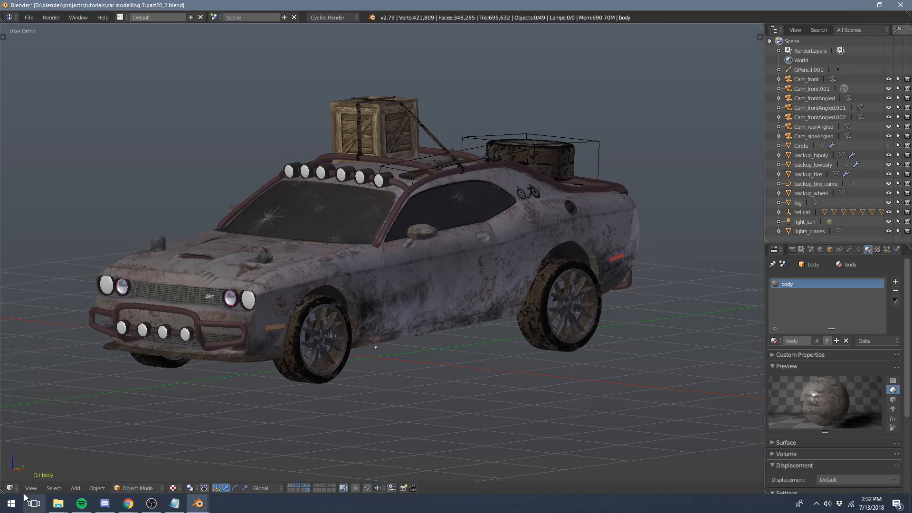
drag(4, 492, 6, 257)
click(10, 489)
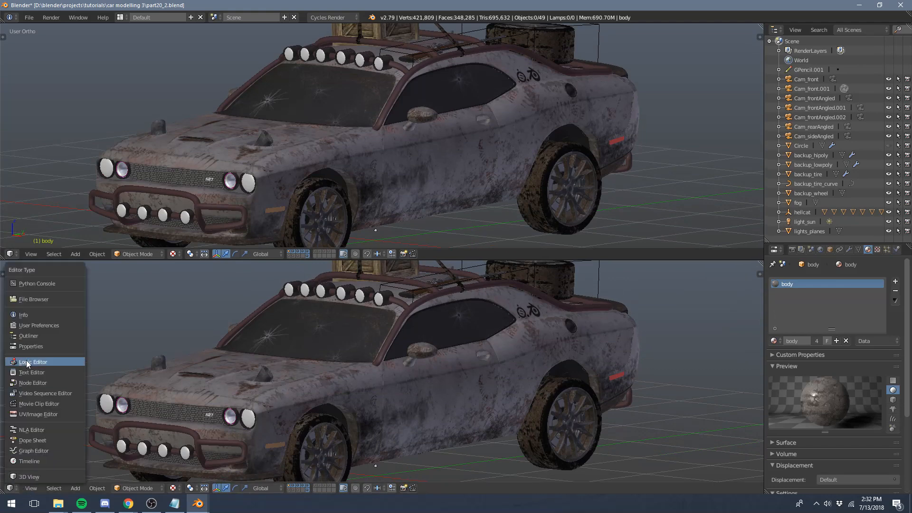
click(33, 382)
- Move the Normal Map node in the body material directly beneath the roughness Image Texture node
middle_drag(514, 329, 646, 402)
scroll(323, 395, down, 5)
middle_drag(324, 292, 324, 361)
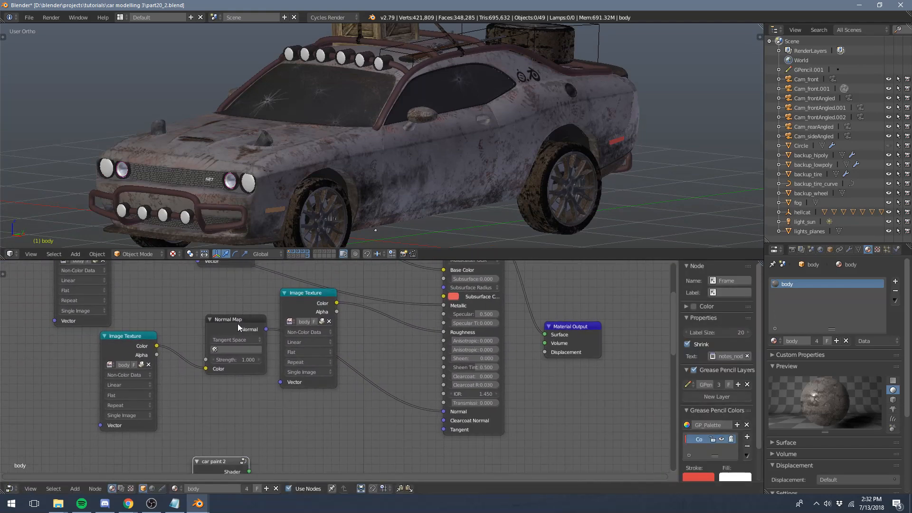
click(237, 324)
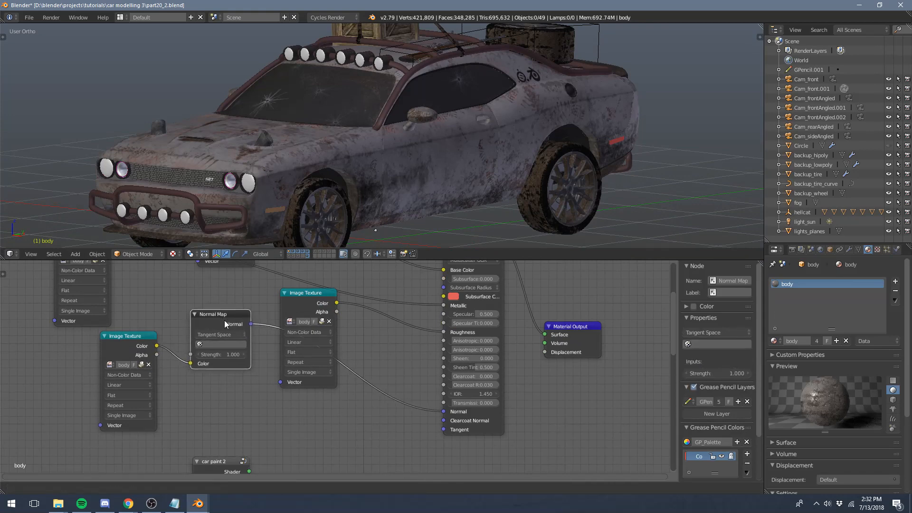
drag(224, 320, 309, 400)
- Examine the body material's Image Texture nodes and Principled BSDF, and display the base color texture on the car
scroll(309, 400, down, 4)
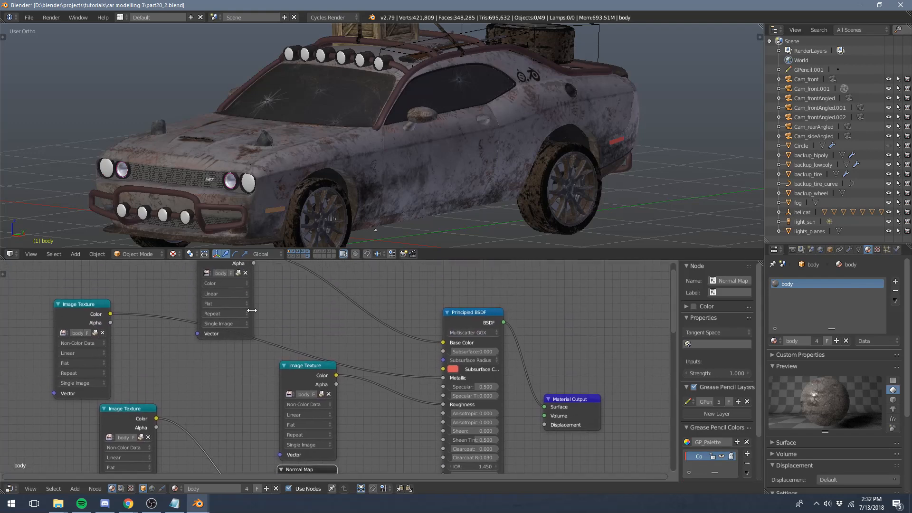
middle_drag(250, 346, 257, 318)
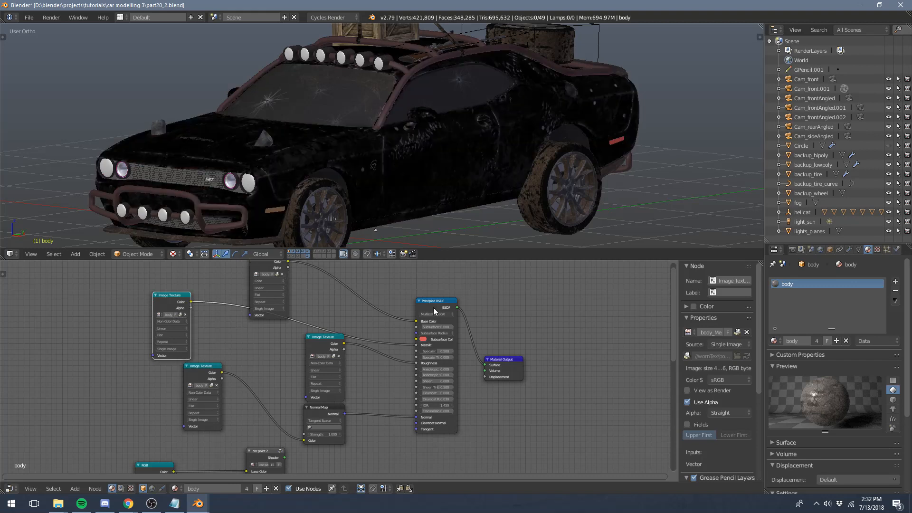
click(433, 307)
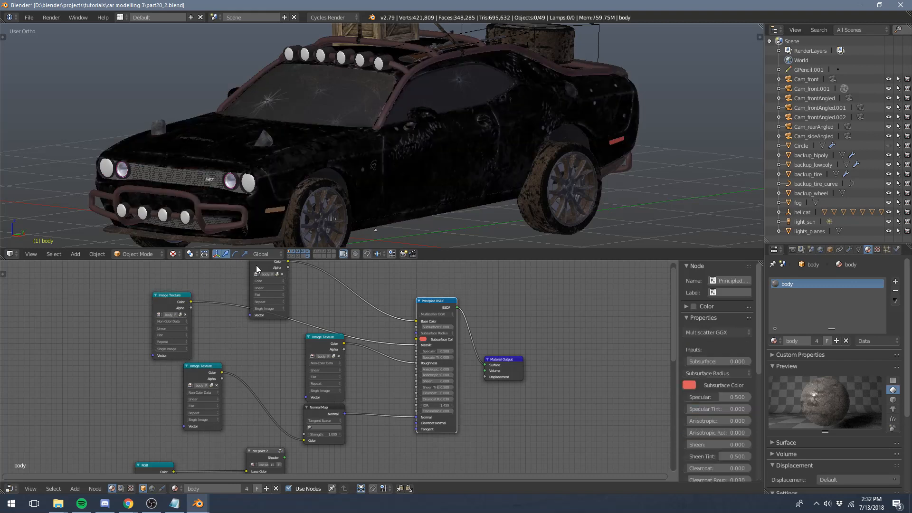
click(284, 274)
middle_drag(430, 358, 360, 348)
scroll(352, 345, up, 6)
middle_drag(218, 315, 255, 326)
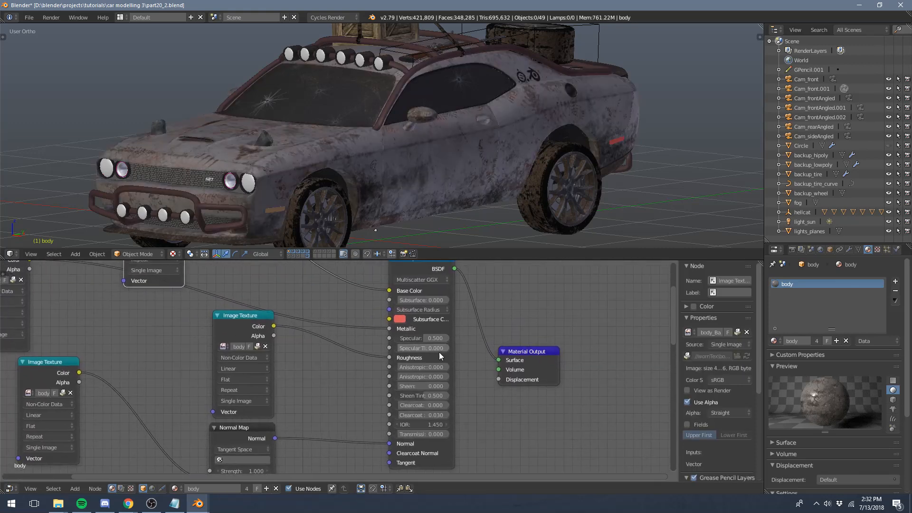
- Compare the base color texture's node connection with its worn look on the weathered car's body
middle_drag(439, 352, 542, 403)
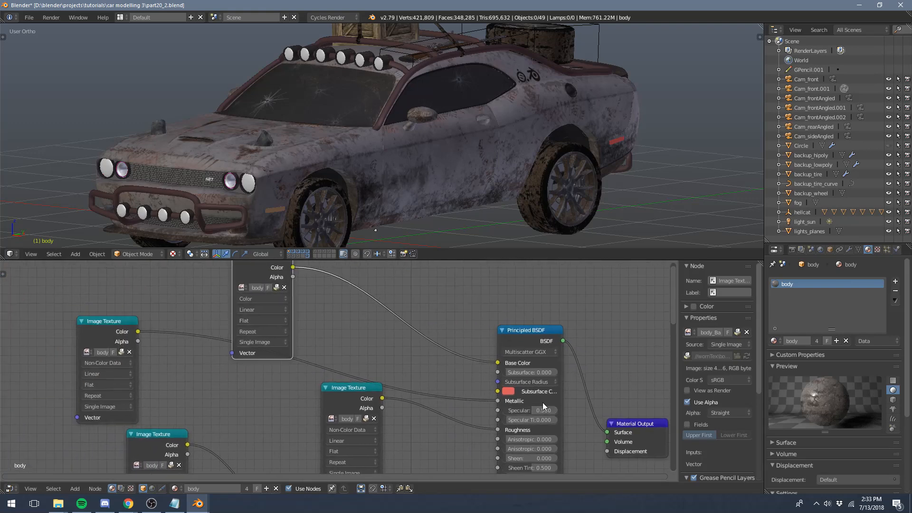
middle_drag(342, 332, 436, 371)
scroll(323, 329, down, 1)
middle_drag(323, 328, 306, 275)
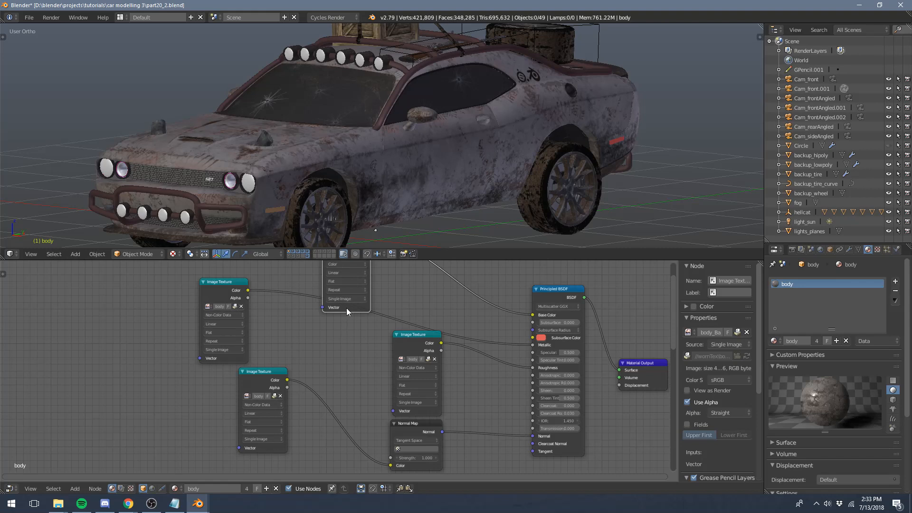
middle_drag(346, 307, 325, 339)
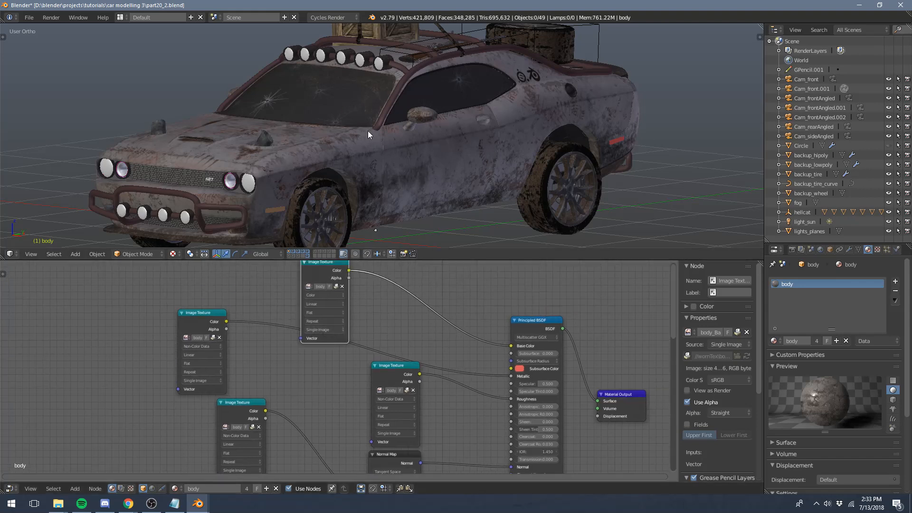
middle_drag(333, 304, 340, 341)
scroll(388, 127, up, 2)
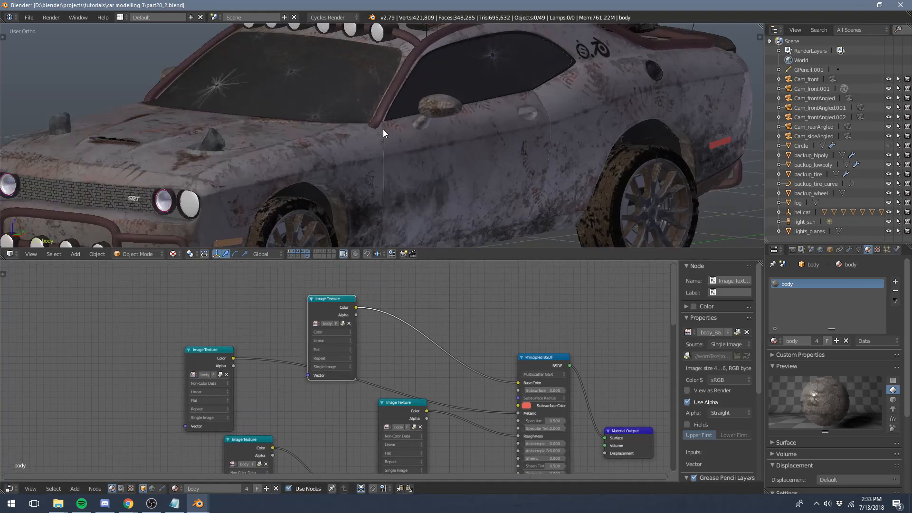
scroll(382, 136, down, 1)
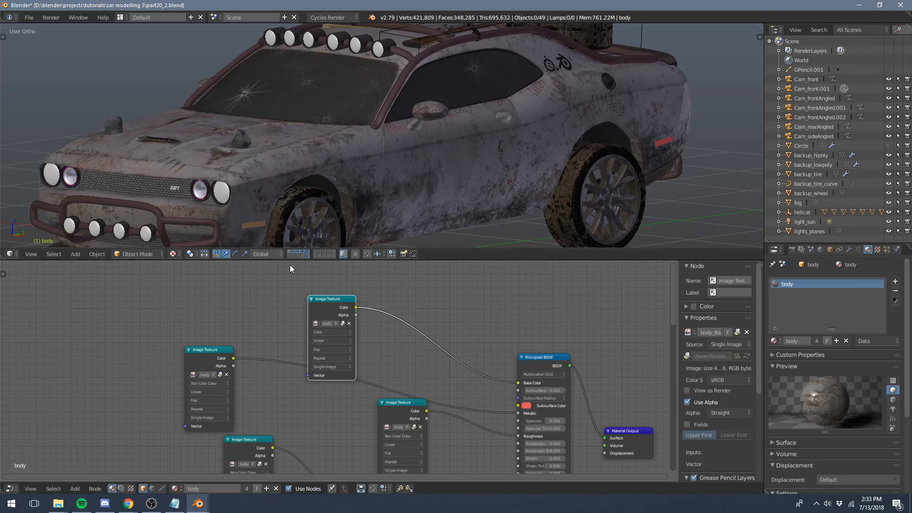
middle_drag(332, 332, 324, 301)
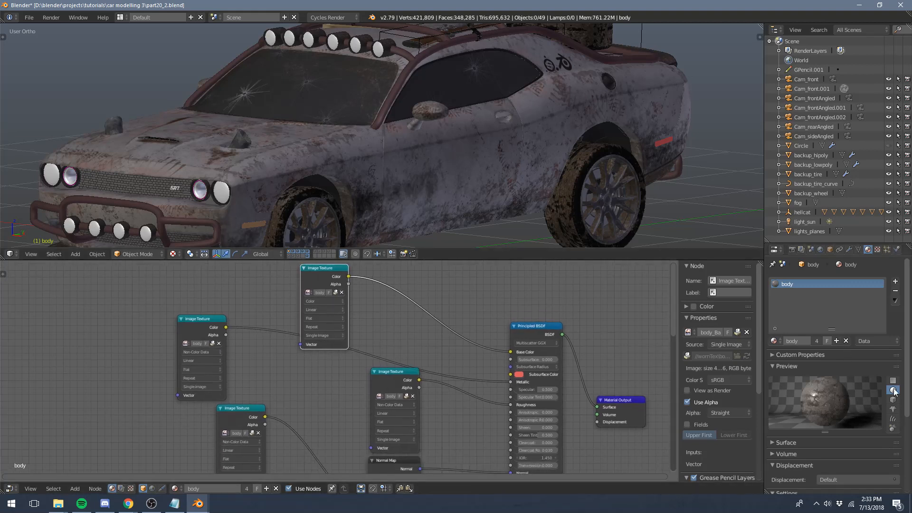
- Display the metallic texture on the car body and examine its link to the Principled BSDF's Metallic input
click(193, 324)
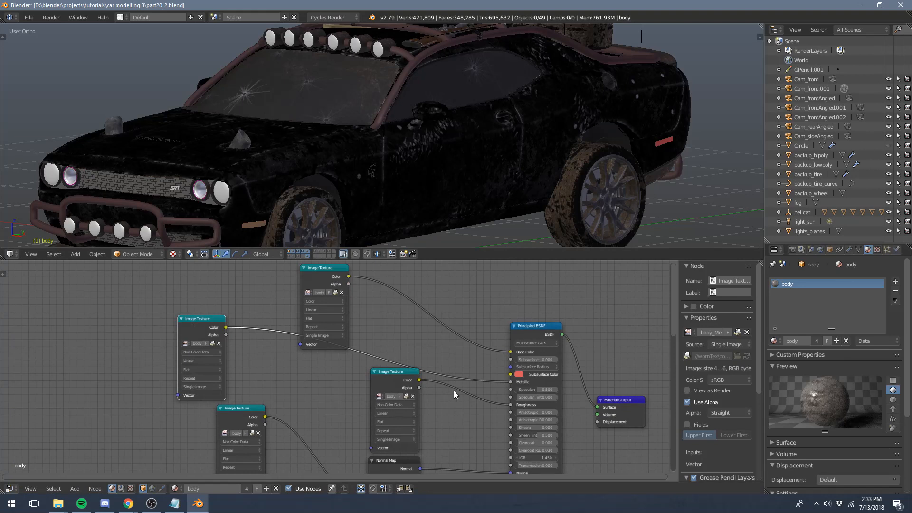
middle_drag(398, 379, 328, 351)
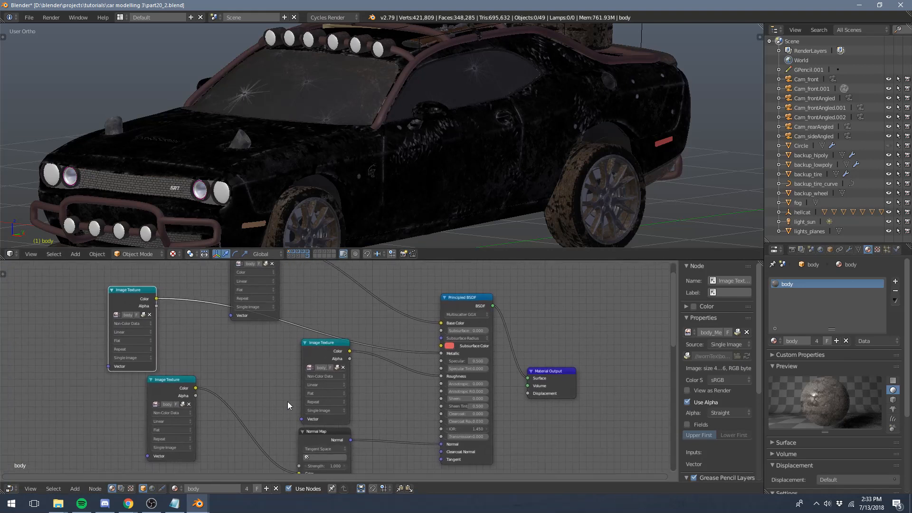
middle_drag(214, 356, 209, 351)
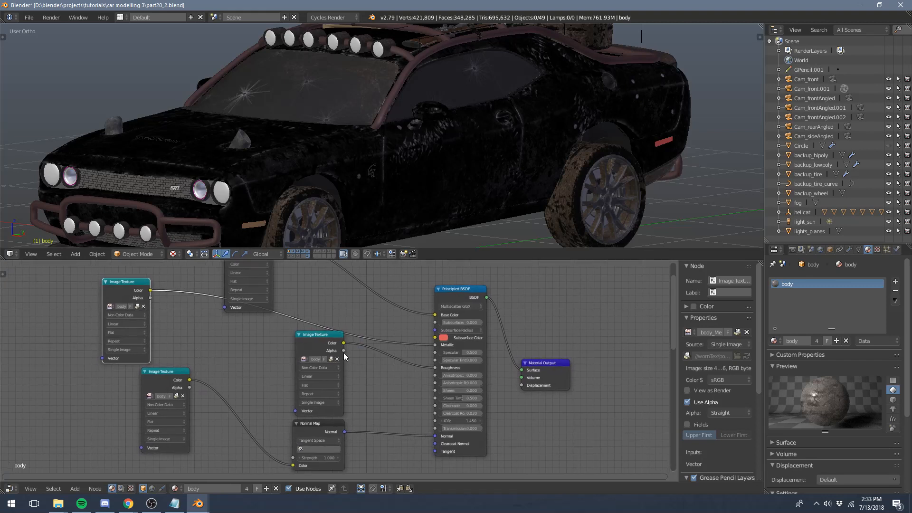
- Display the roughness texture and the normal map texture in turn on the weathered car's body and compare them
click(306, 338)
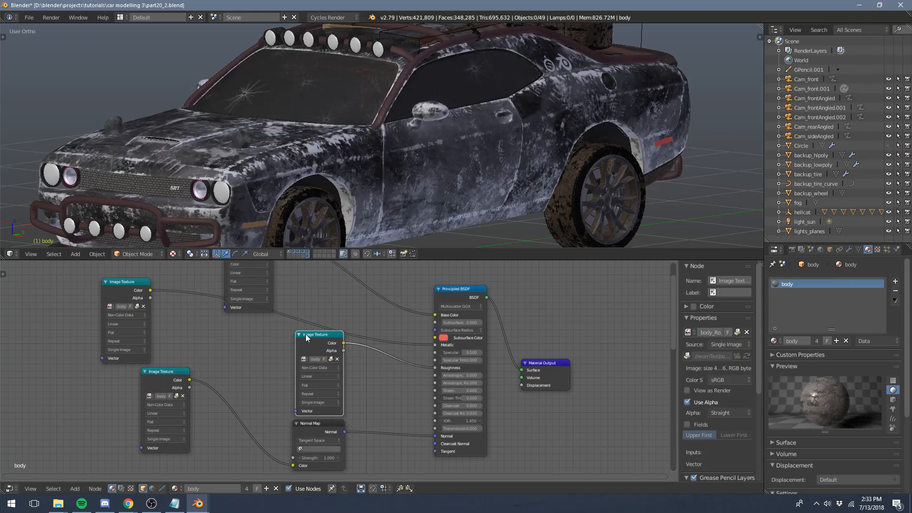
click(164, 371)
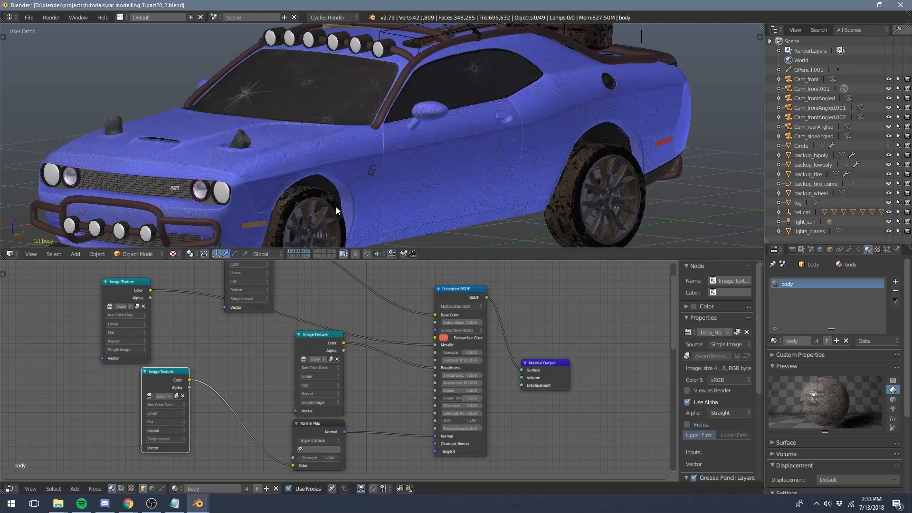
scroll(368, 206, up, 10)
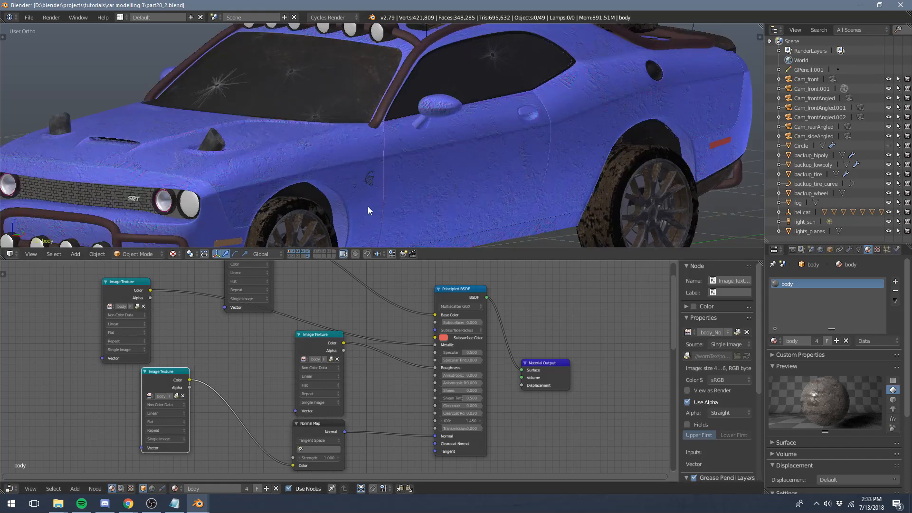
scroll(388, 198, down, 6)
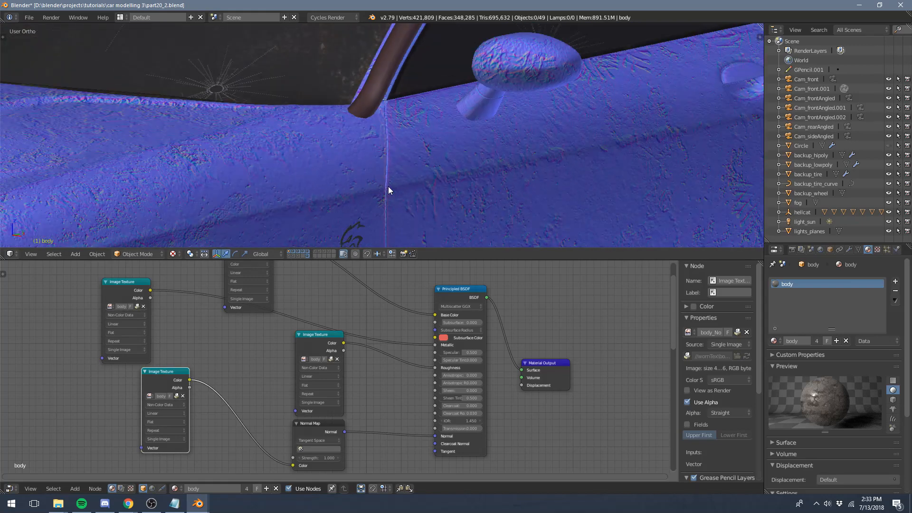
scroll(462, 147, down, 2)
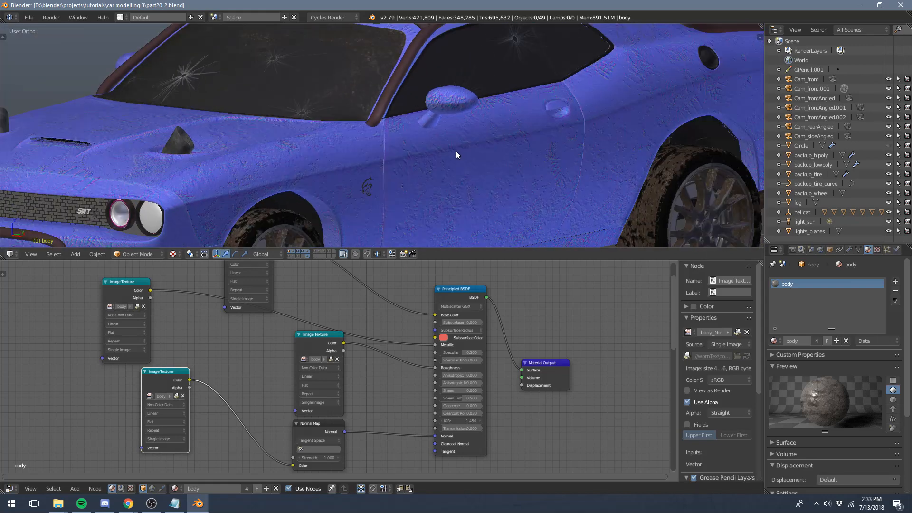
- Examine the normal map's scratches and surface bumps up close on the door and along the car's side
middle_drag(437, 151, 403, 149)
scroll(403, 149, up, 3)
scroll(403, 152, up, 2)
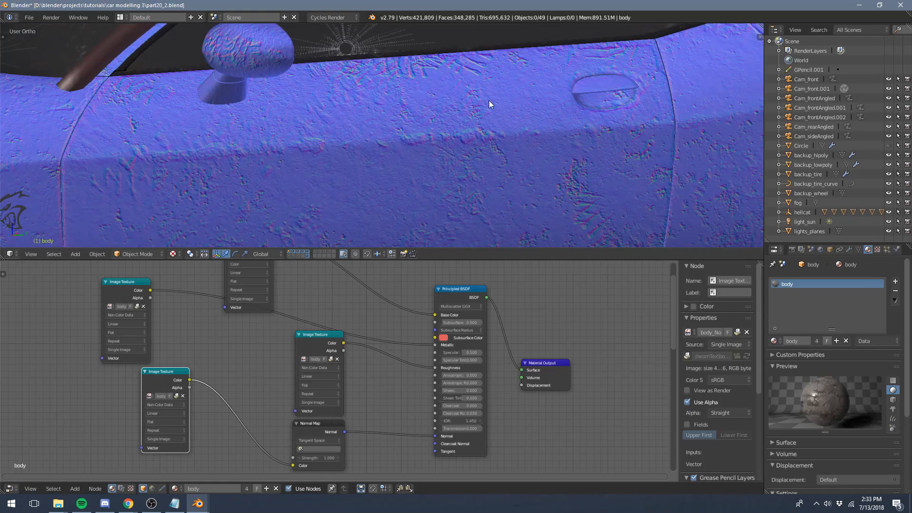
middle_drag(566, 140, 511, 184)
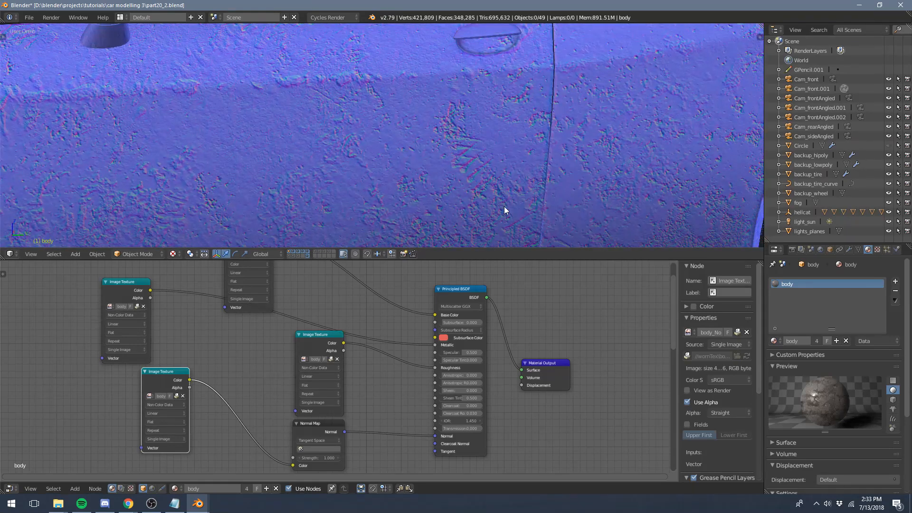
scroll(482, 194, up, 3)
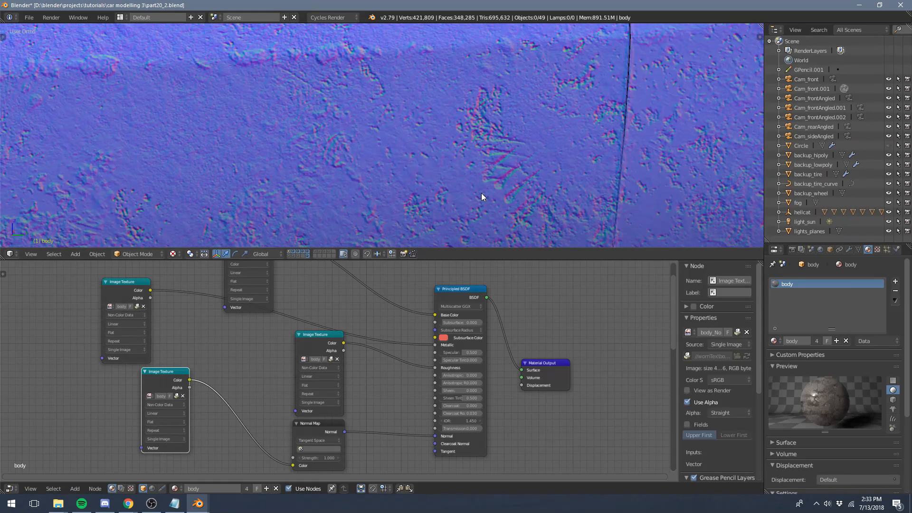
scroll(348, 170, down, 4)
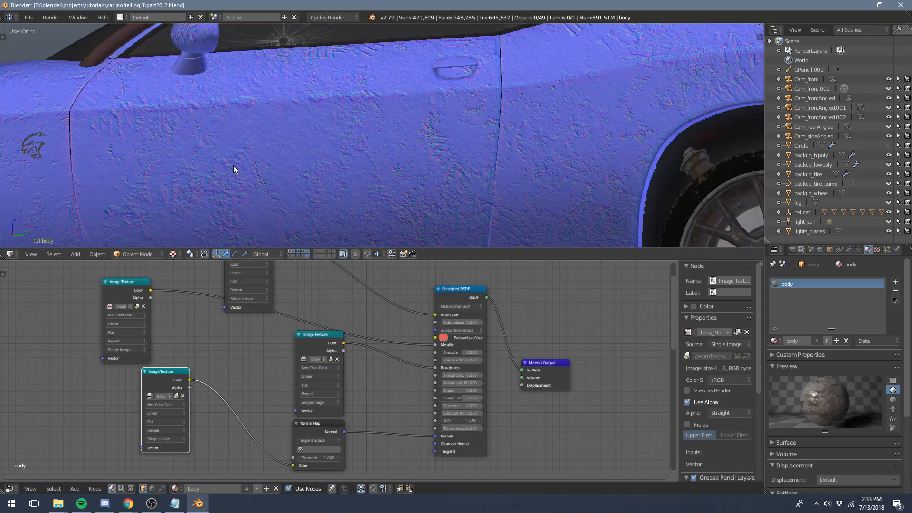
scroll(248, 147, down, 5)
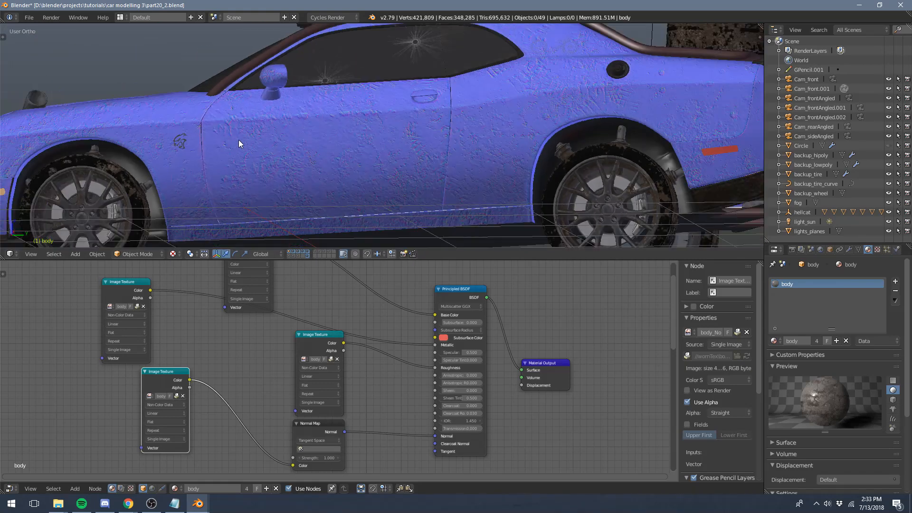
middle_drag(242, 141, 287, 154)
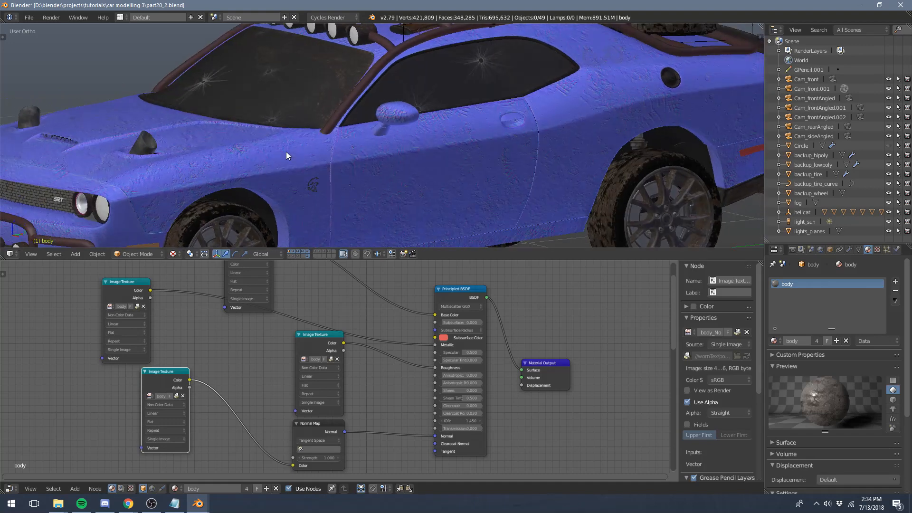
- Display the base color texture on the weathered car's body again and view the whole car
click(259, 306)
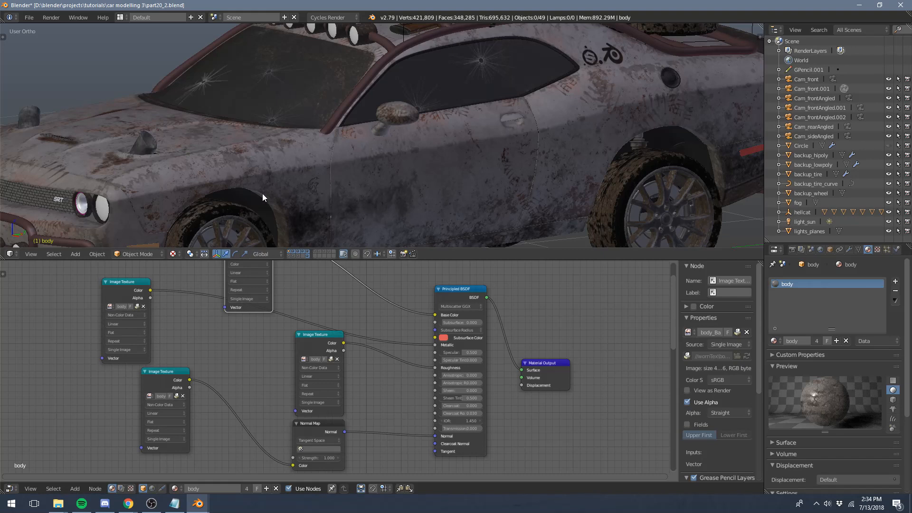
scroll(542, 146, down, 6)
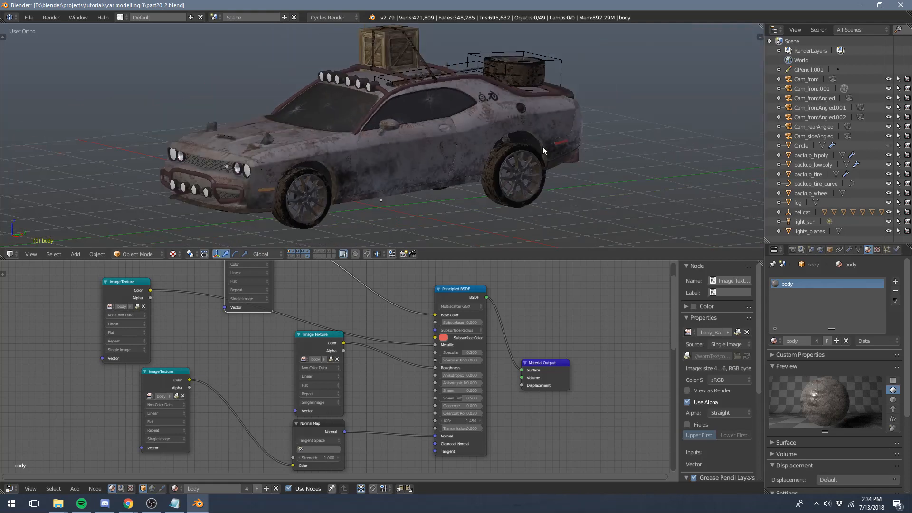
scroll(241, 212, up, 4)
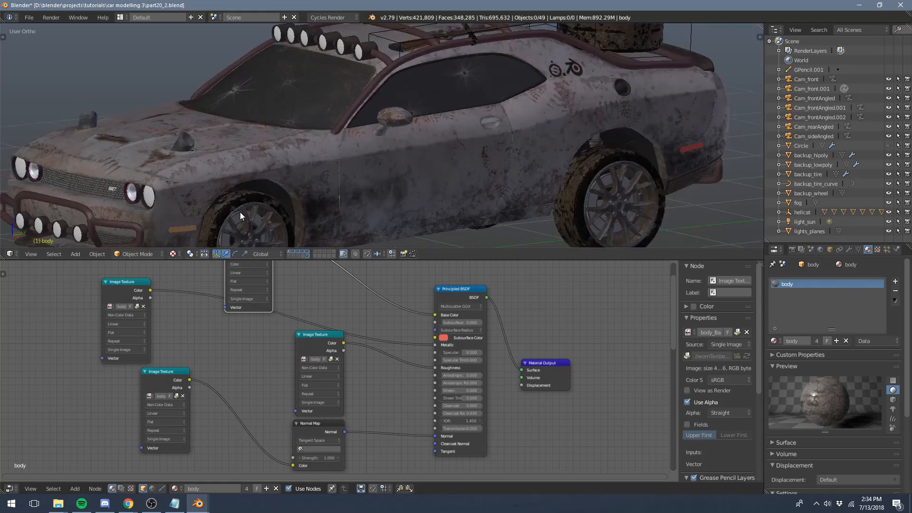
- Examine the node setups of the front wheel's tire and tire_tread materials, including their image textures and Principled BSDF
right_click(267, 198)
middle_drag(309, 372, 349, 271)
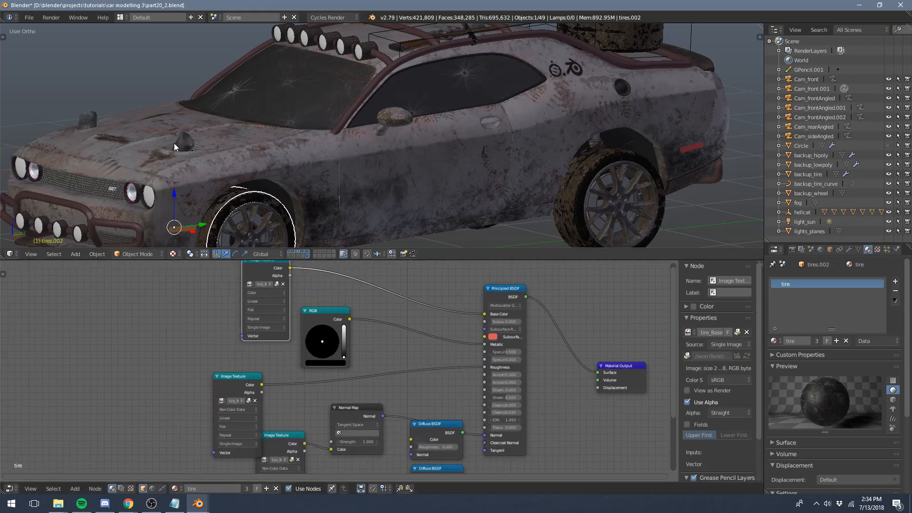
right_click(243, 190)
middle_drag(312, 289, 331, 311)
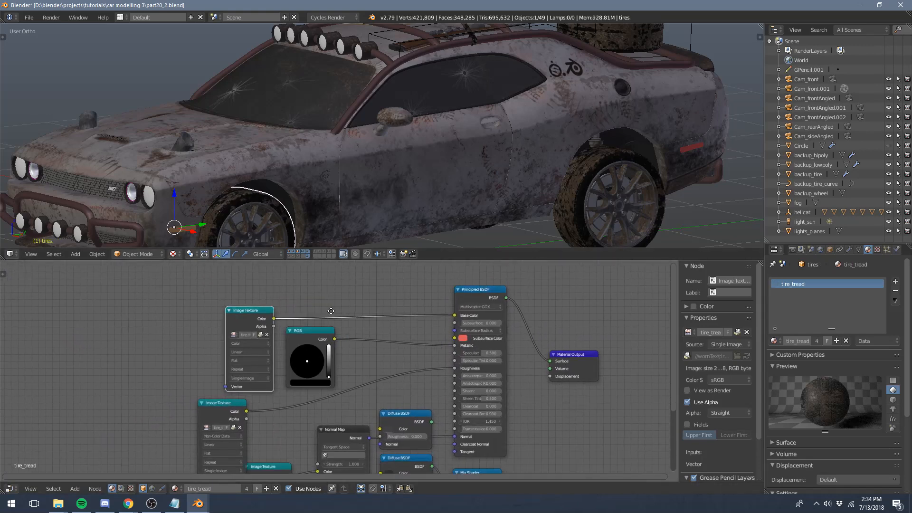
scroll(328, 337, up, 2)
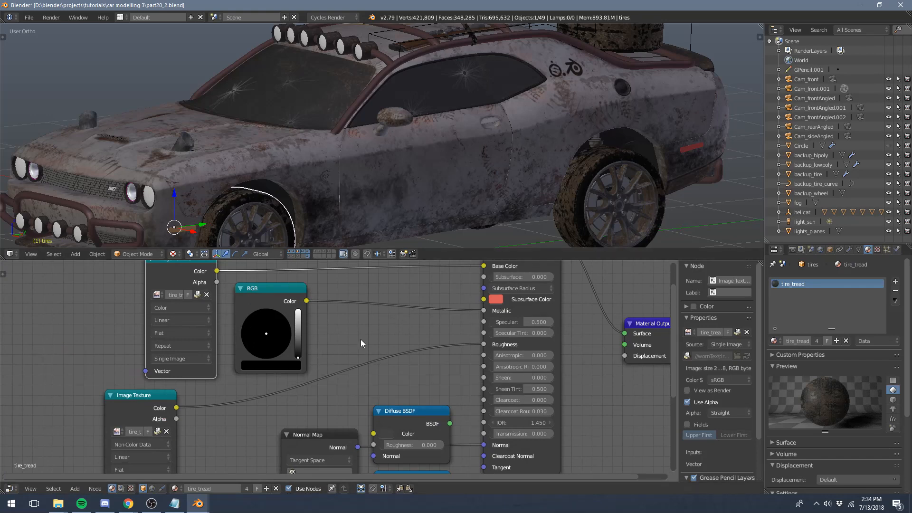
scroll(427, 113, down, 4)
middle_drag(427, 112, 394, 101)
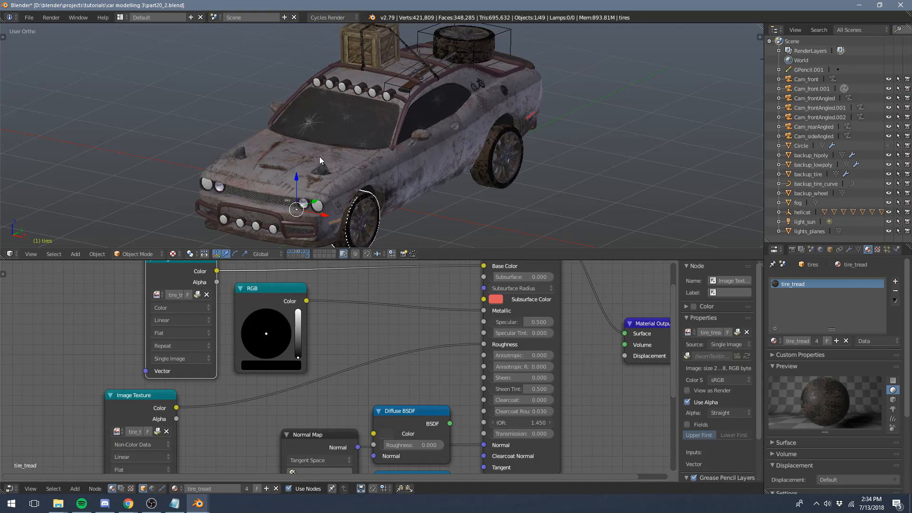
- Switch to the green car in part20.blend and change the viewport from rendered to solid shading
mouse_move(197, 502)
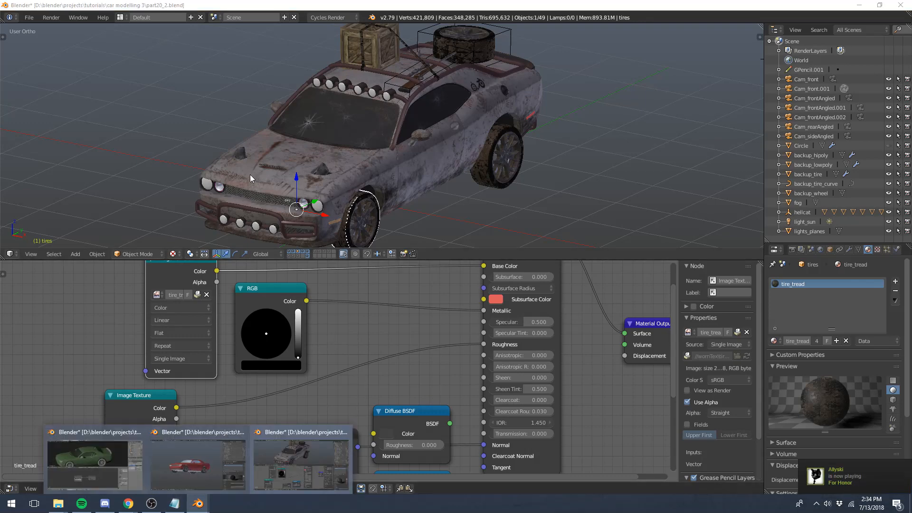
click(71, 463)
scroll(364, 172, down, 2)
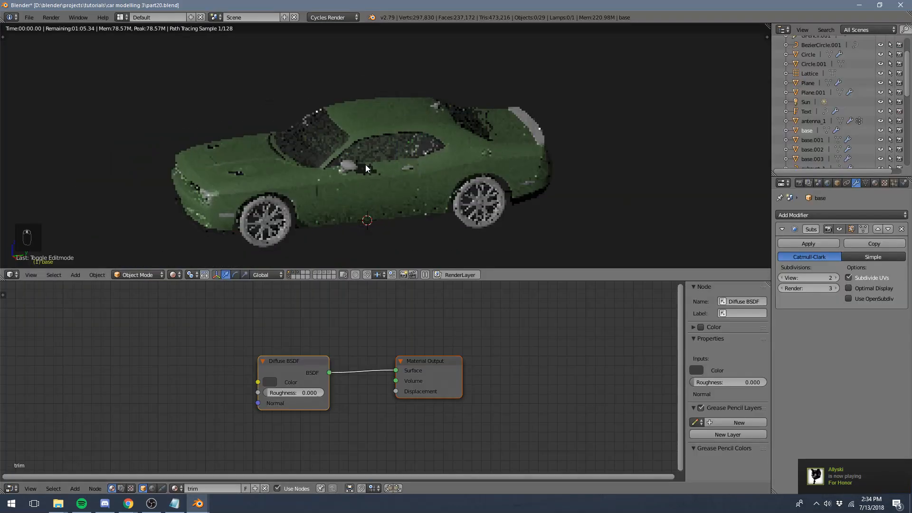
middle_drag(365, 165, 400, 160)
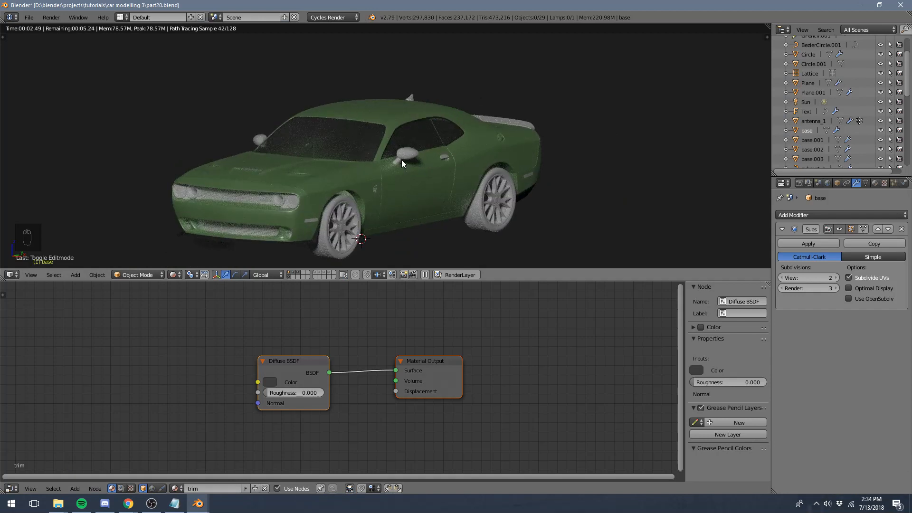
key(shift+z)
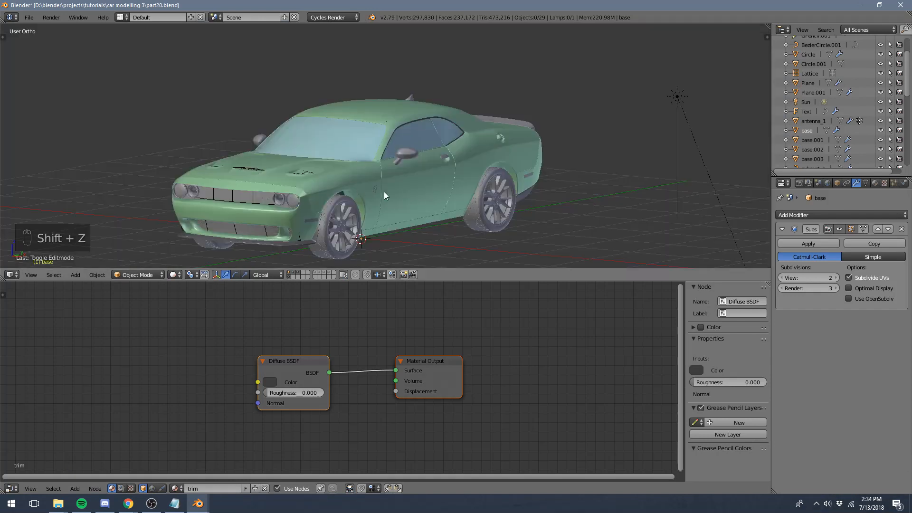
middle_drag(383, 192, 418, 203)
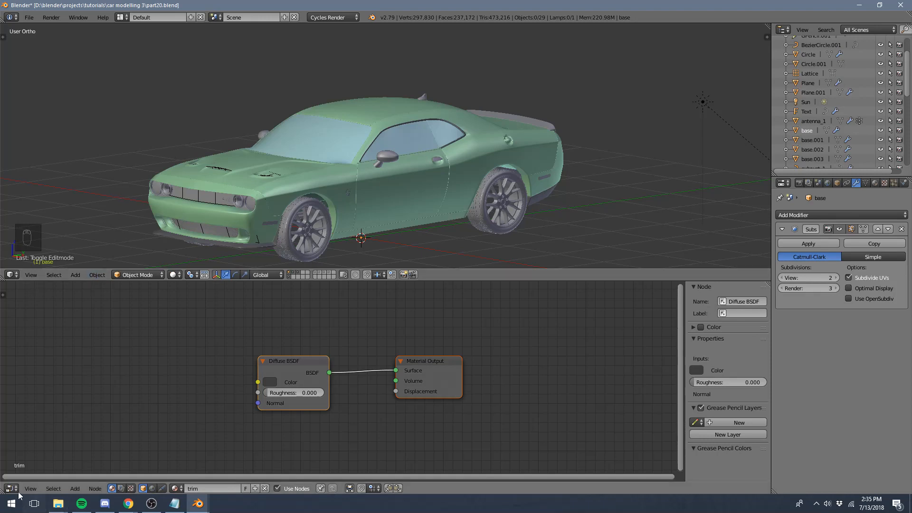
- Split the node editor area in two and turn the new area beside it into a UV/Image Editor
drag(2, 489, 292, 446)
key(n)
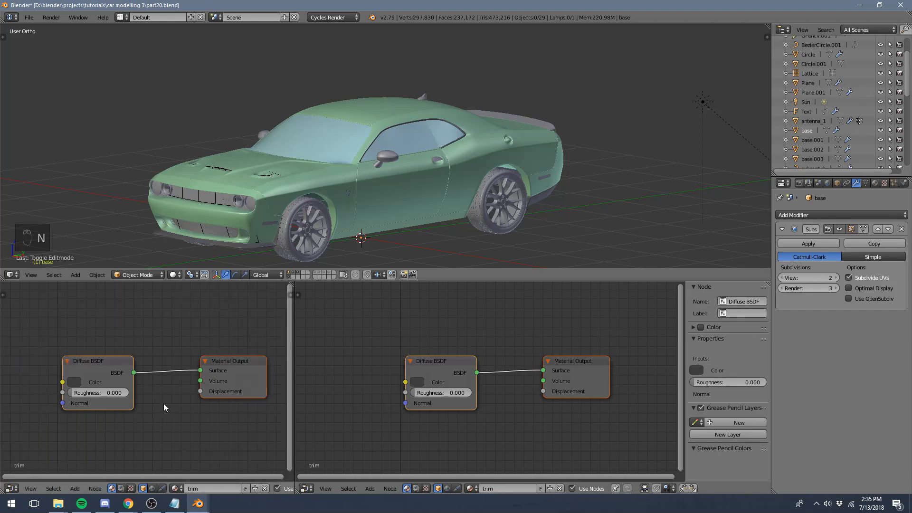
click(11, 488)
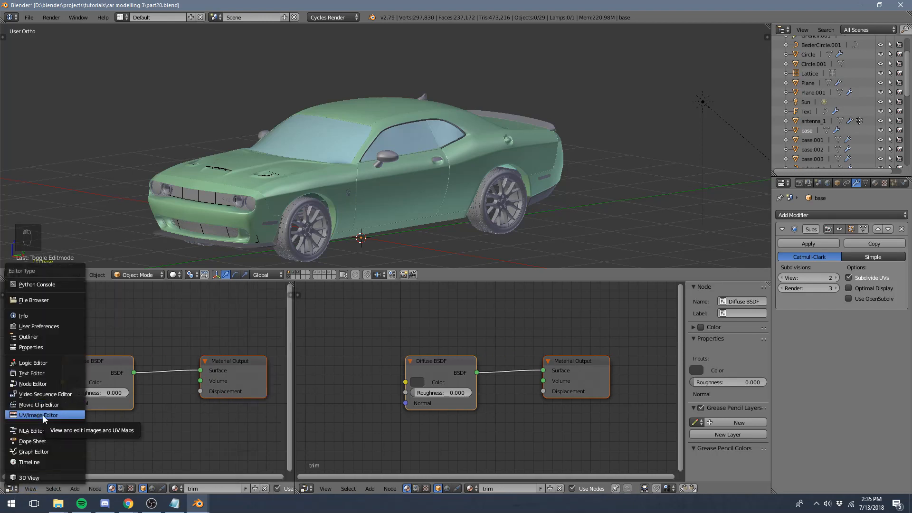
click(43, 414)
mouse_move(167, 364)
middle_down()
mouse_move(142, 365)
mouse_move(150, 368)
middle_up()
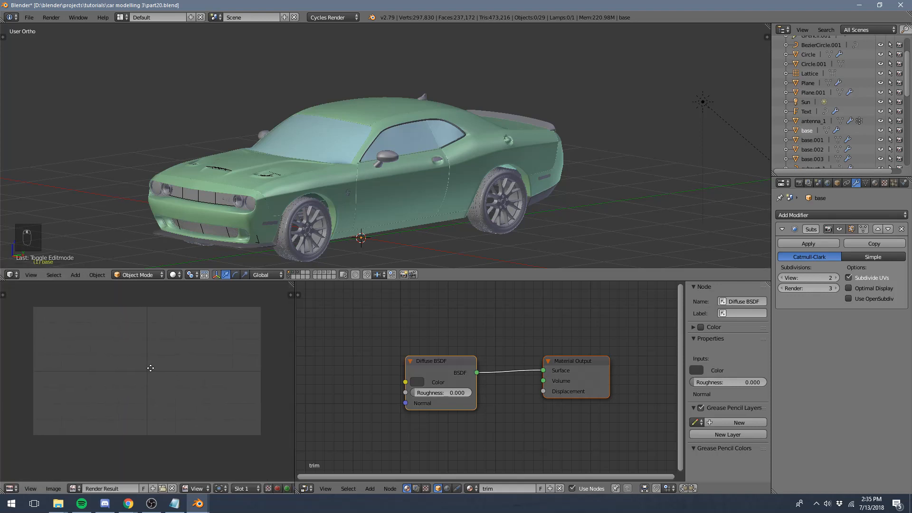
scroll(151, 369, up, 1)
scroll(151, 368, down, 1)
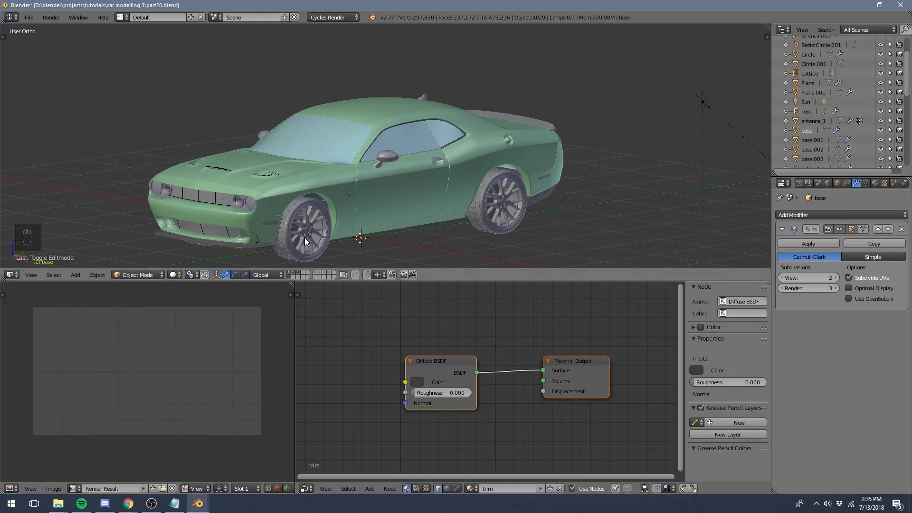
- Select the green car body and create a new 1024 × 1024 px image with the UV Grid generated type
right_click(400, 198)
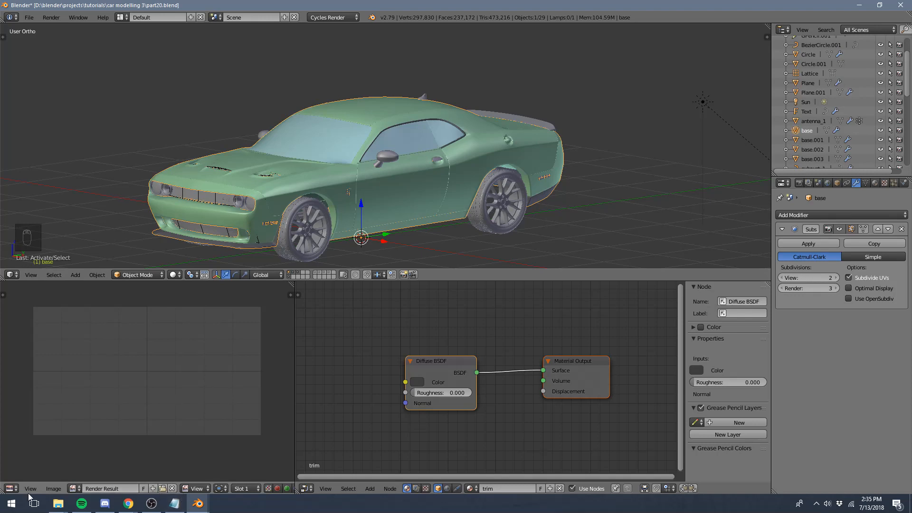
click(50, 491)
click(58, 475)
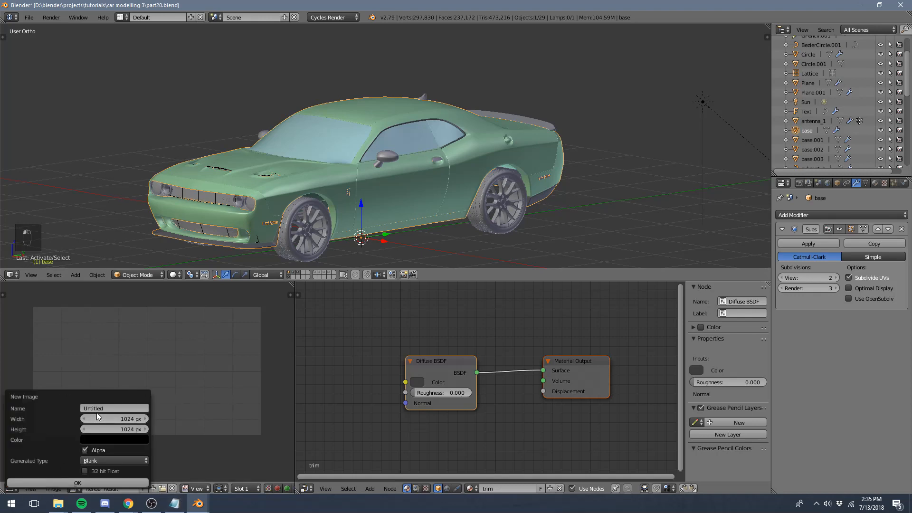
click(98, 459)
click(98, 439)
click(106, 483)
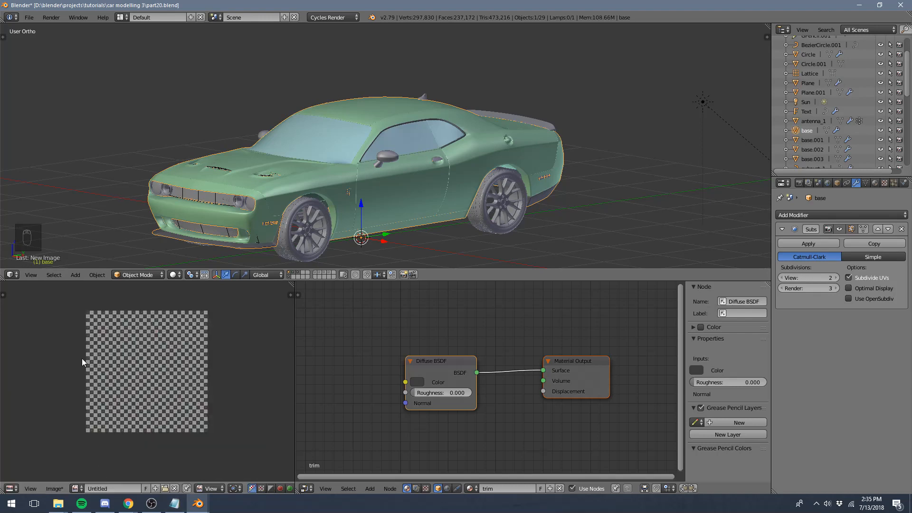
scroll(82, 358, up, 2)
scroll(81, 359, down, 1)
middle_drag(83, 360, 79, 375)
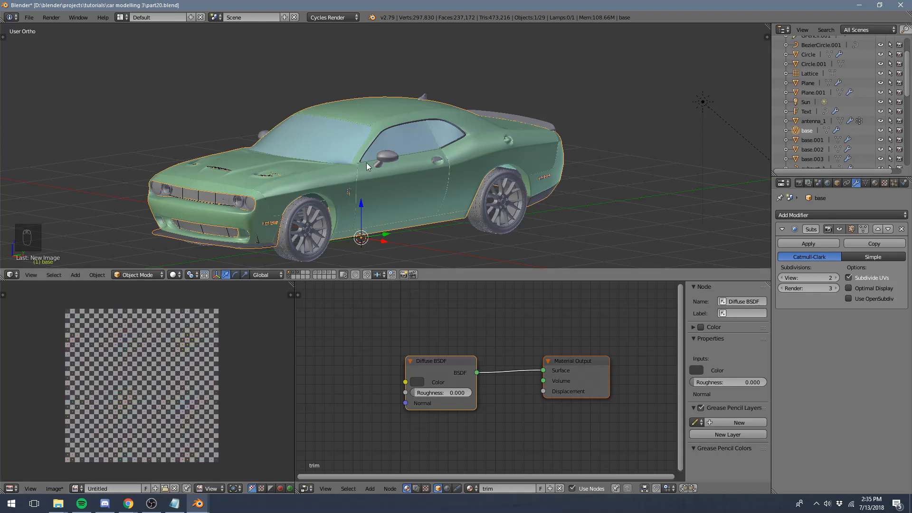
- Select the car body's entire mesh in Edit Mode and unwrap it onto the UV grid image
shift+middle_drag(396, 194, 328, 189)
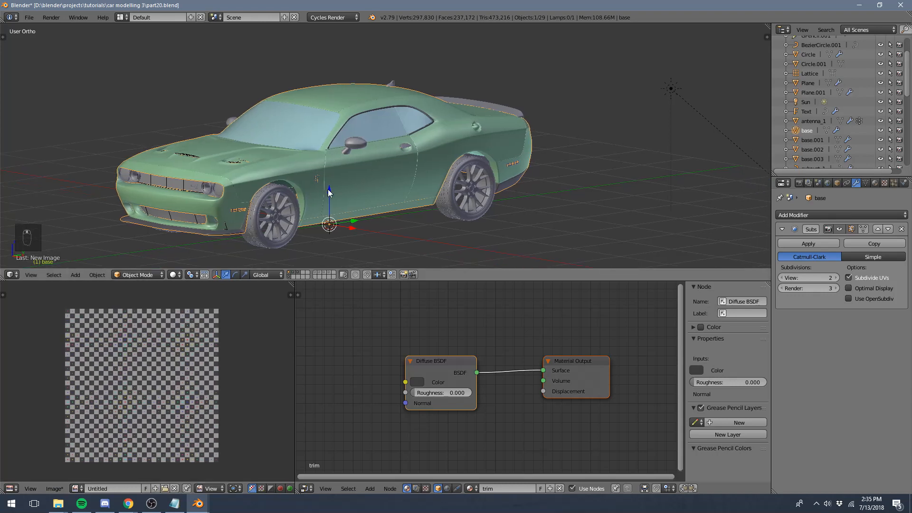
key(Tab)
key(a)
key(a)
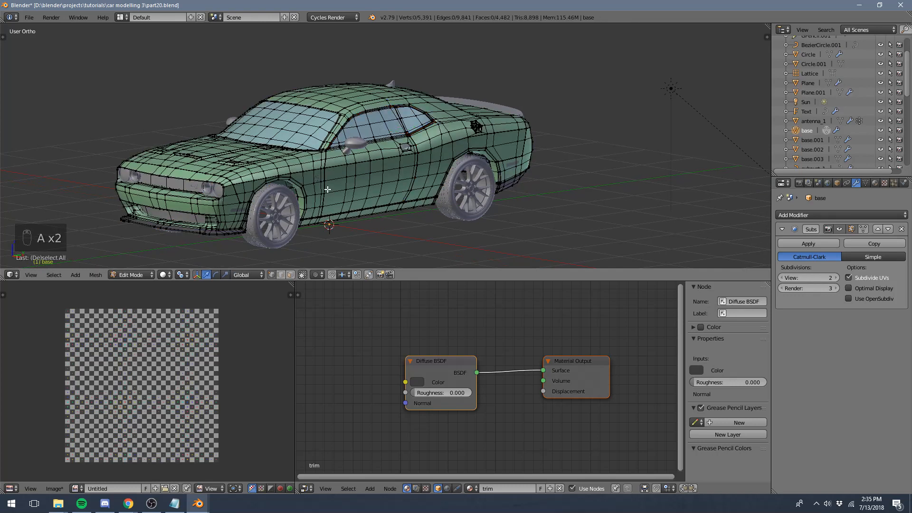
key(a)
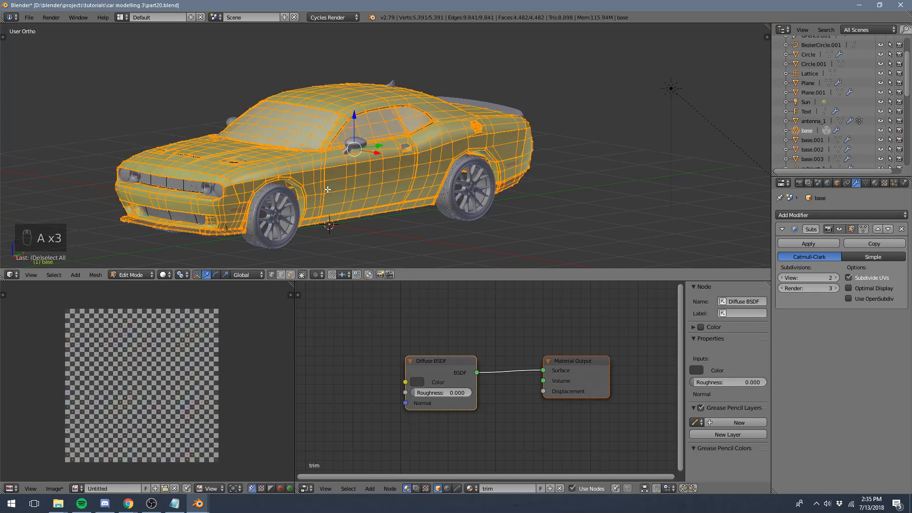
key(u)
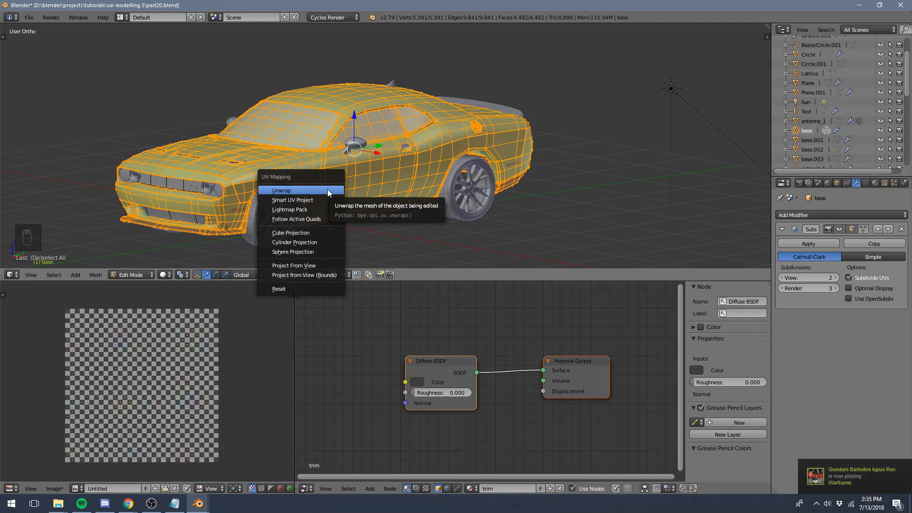
key(Down)
key(Down)
key(Down)
key(Down)
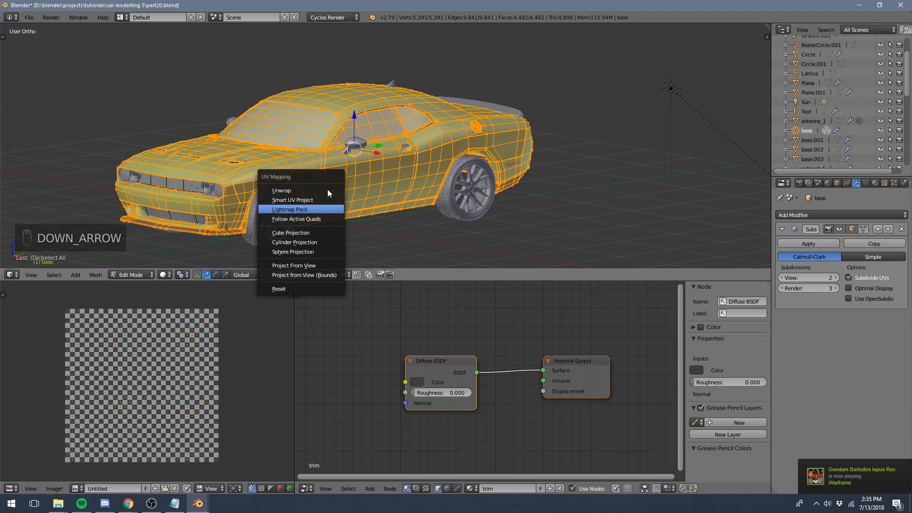
key(Up)
key(Up)
key(Up)
key(Up)
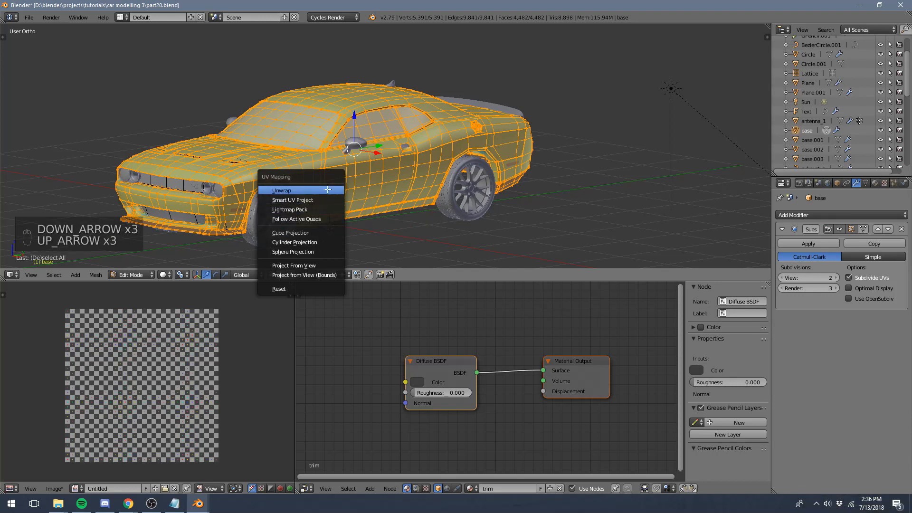
click(327, 190)
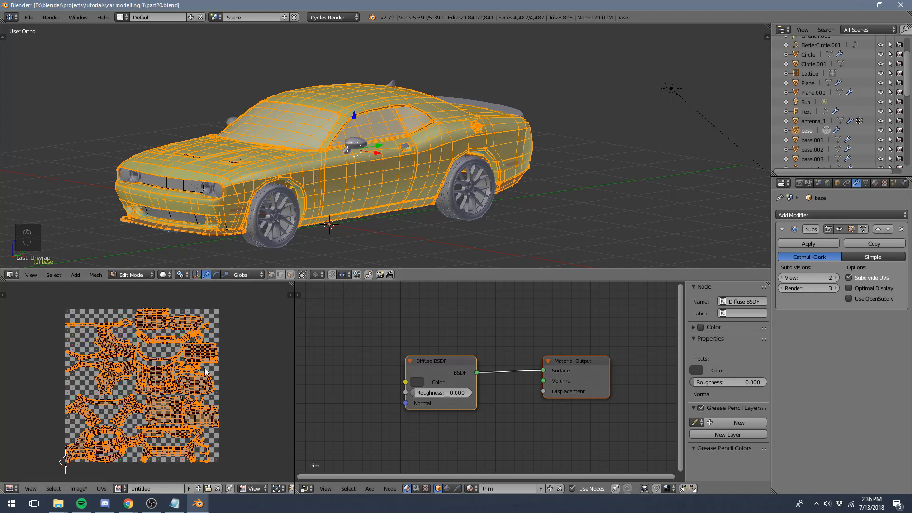
- Examine the unwrapped UV islands of the car body and how their faces lie over the checker grid
scroll(205, 370, up, 5)
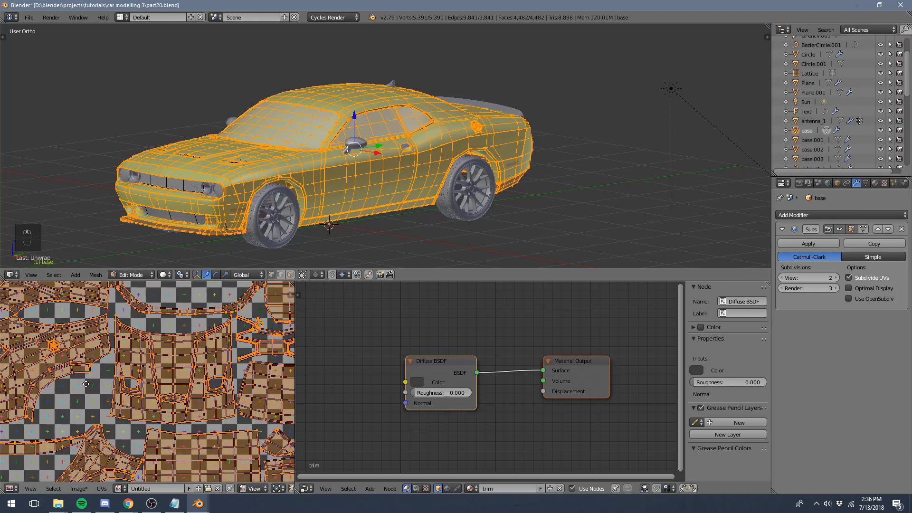
middle_drag(86, 384, 171, 361)
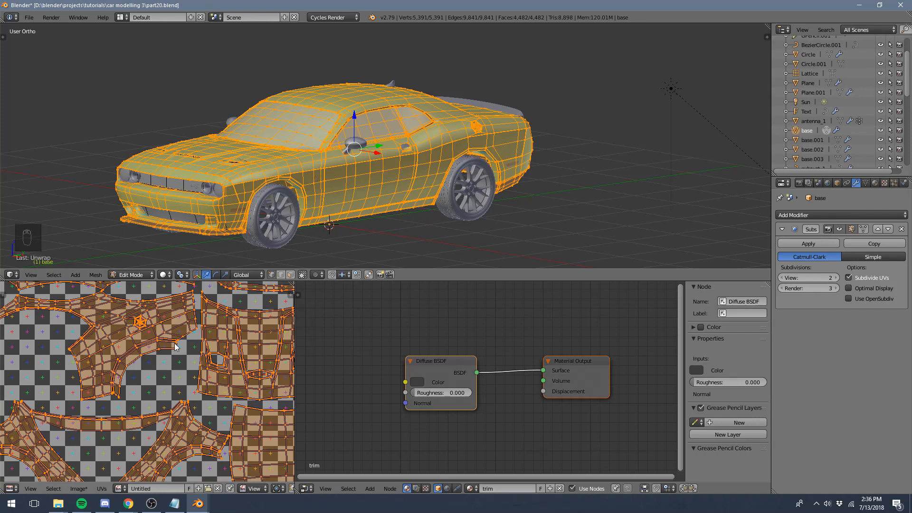
middle_drag(178, 414, 157, 374)
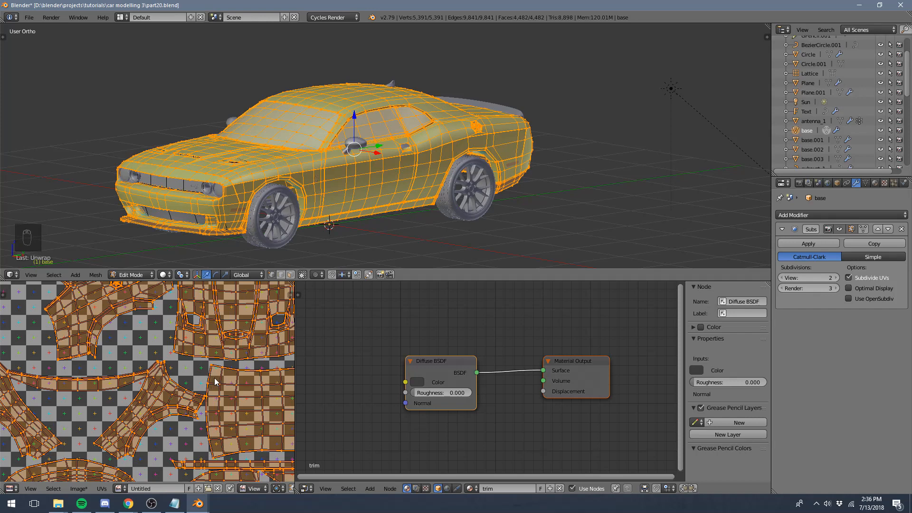
middle_drag(214, 381, 186, 355)
scroll(150, 407, down, 1)
middle_drag(150, 407, 150, 341)
middle_drag(104, 382, 210, 409)
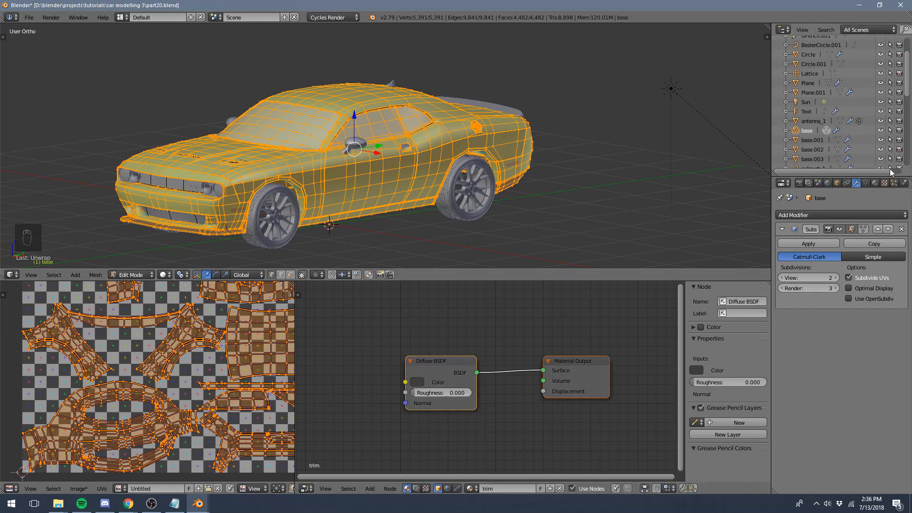
scroll(190, 347, up, 4)
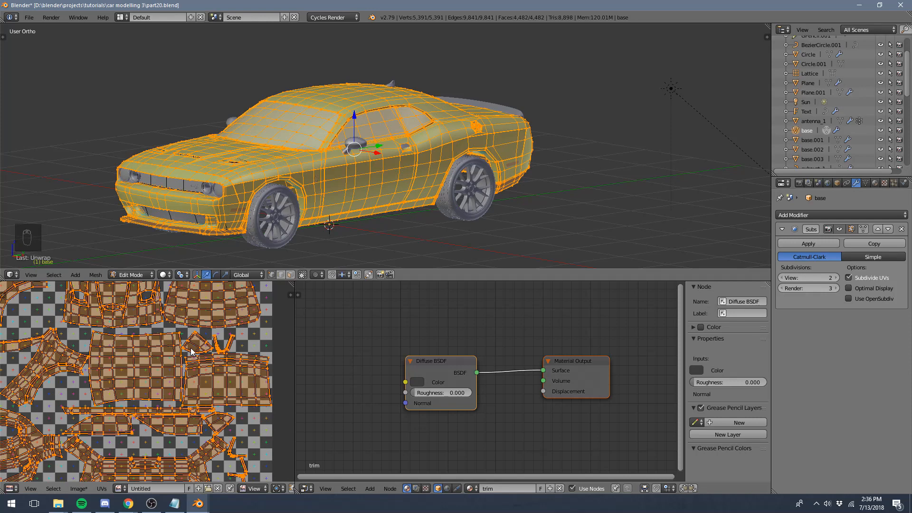
middle_drag(111, 320, 191, 380)
middle_drag(137, 355, 159, 427)
middle_drag(207, 377, 66, 362)
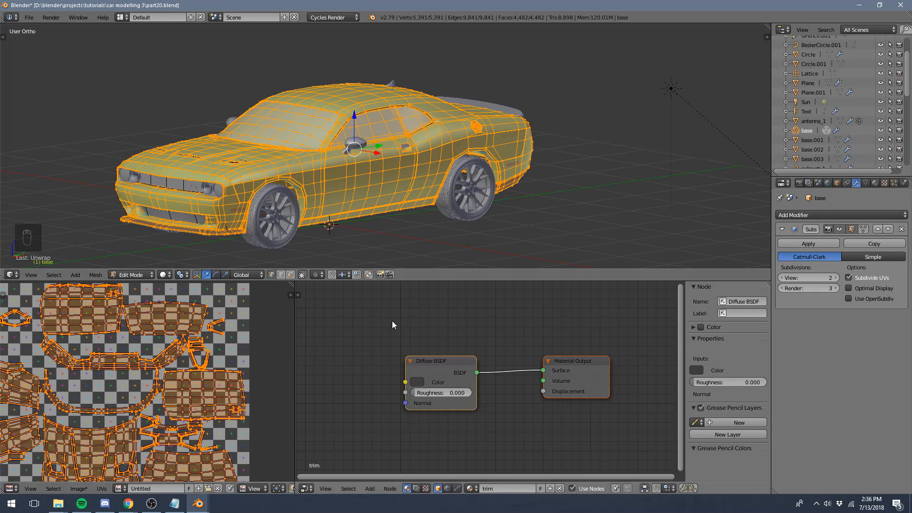
- Make paint the active material of the car body and bring its shader nodes into view for editing
click(876, 182)
click(812, 217)
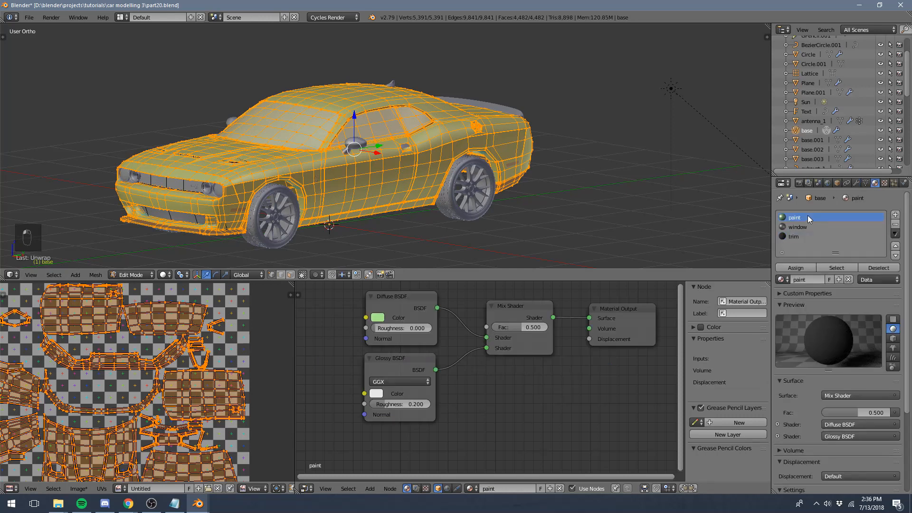
middle_drag(499, 339, 503, 383)
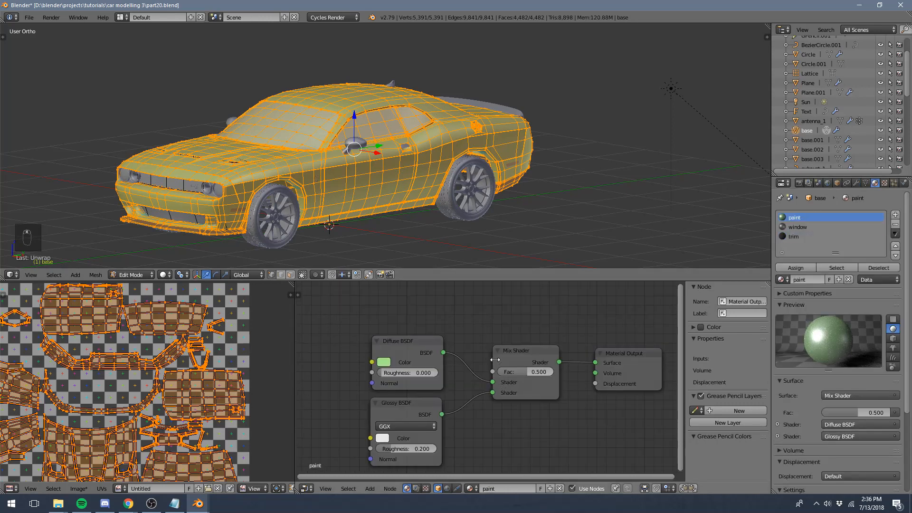
scroll(425, 351, down, 1)
middle_drag(425, 351, 443, 361)
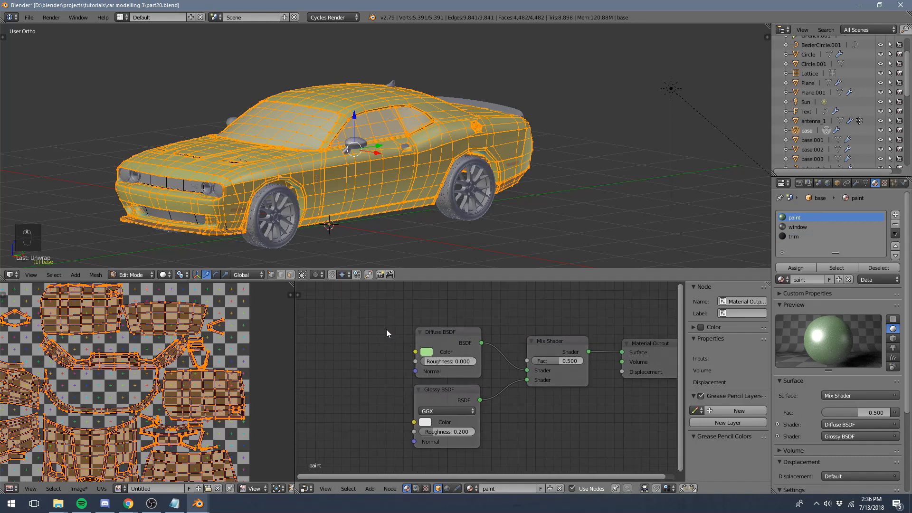
key(a)
key(a)
key(shift+a)
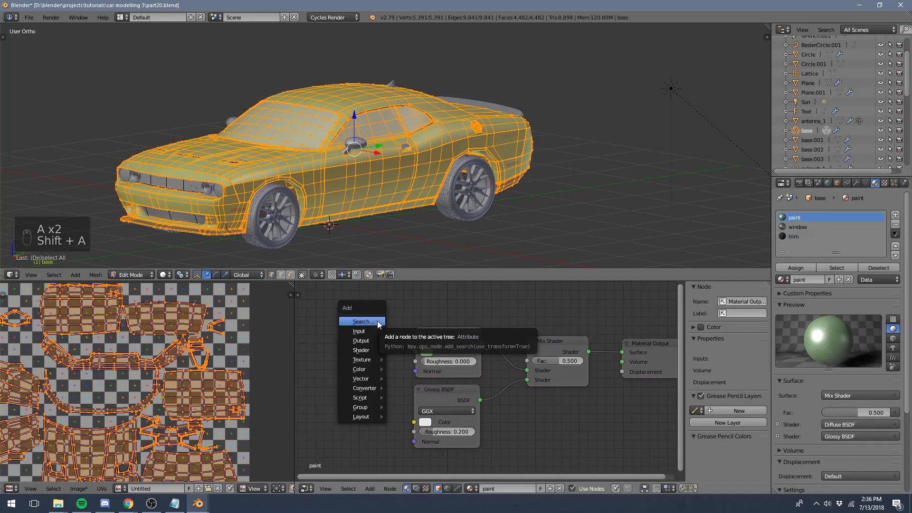
mouse_move(348, 334)
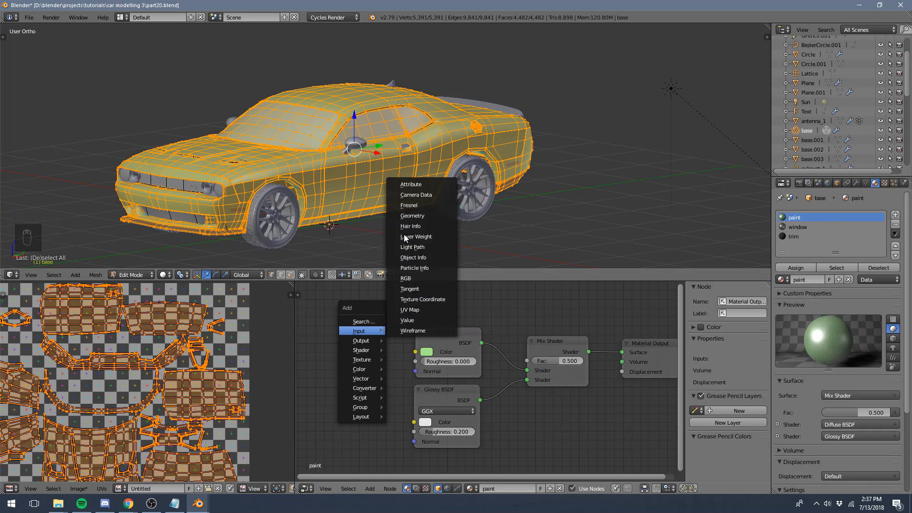
key(Escape)
- Add an Image Texture node to the paint material beside the Diffuse BSDF node
key(shift+a)
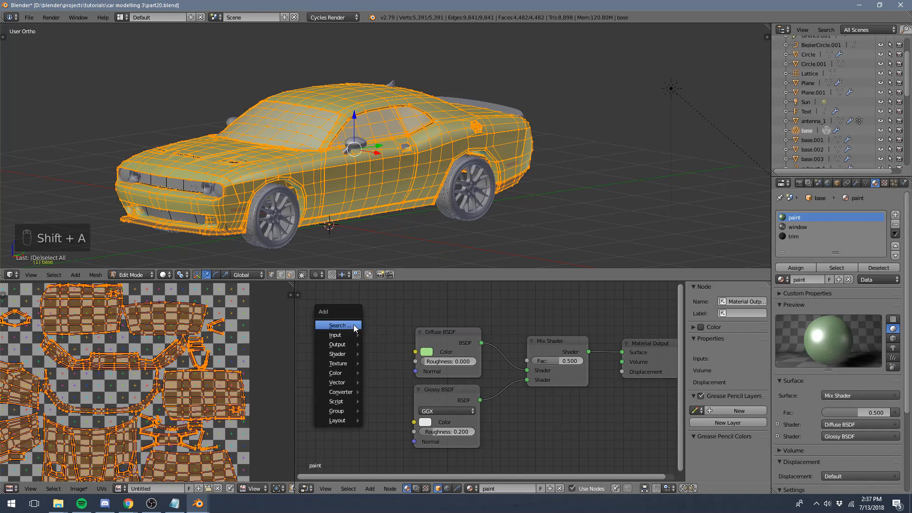
click(354, 324)
text(ima)
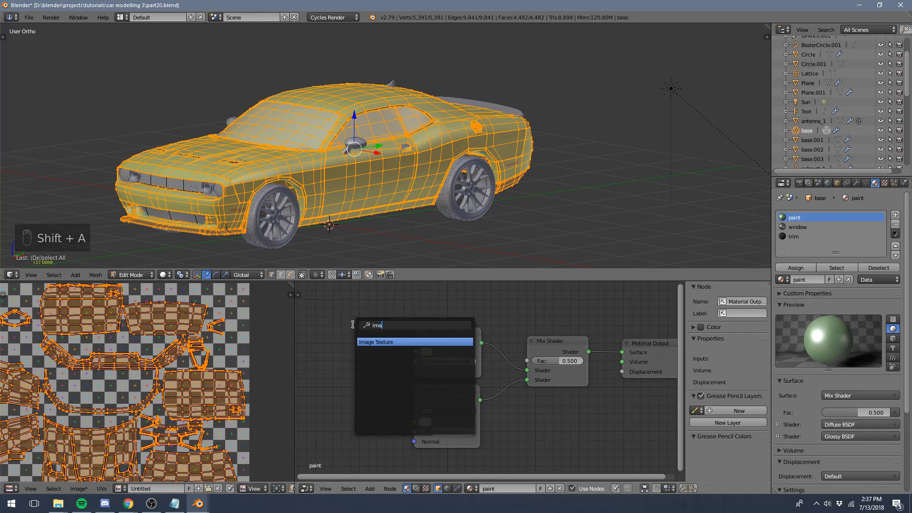
key(Return)
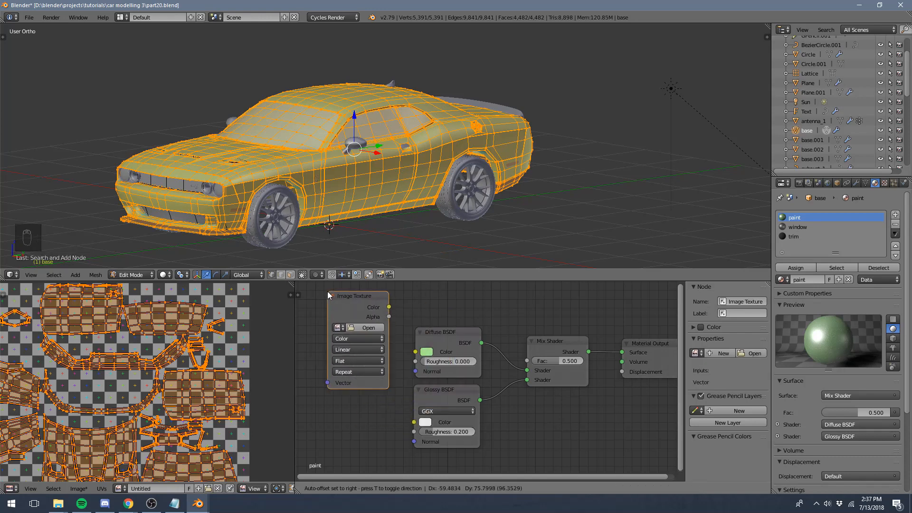
click(318, 309)
- Load WoodFine10_COL_VAR1_3K.jpg from the 3K folder of WoodFine10 in PBR maps into the Image Texture node
click(343, 344)
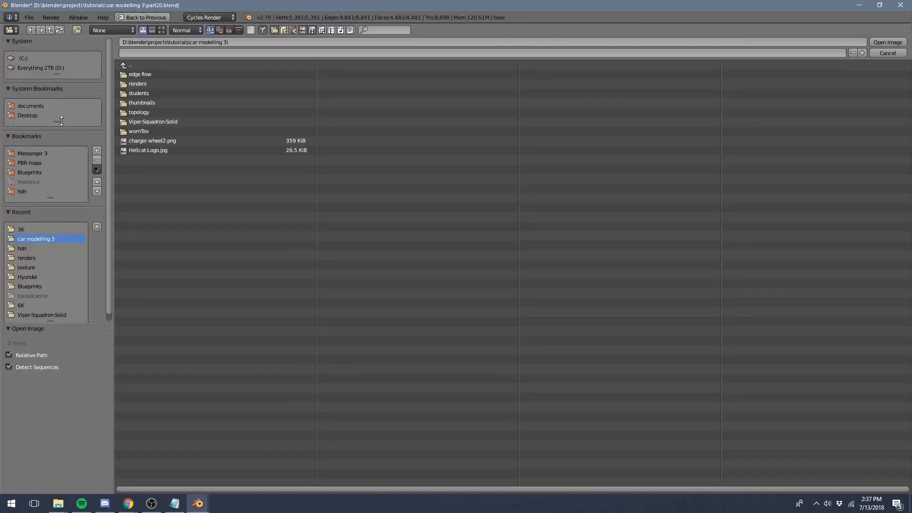
click(40, 163)
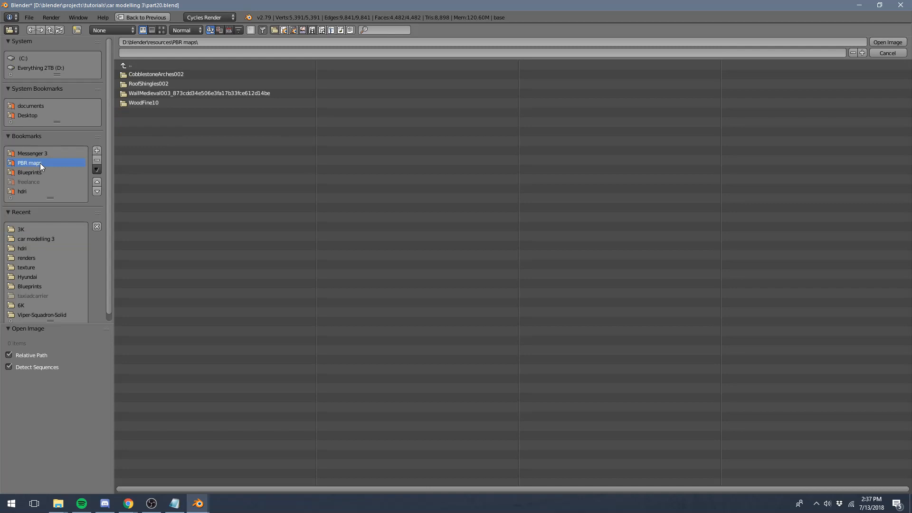
click(171, 101)
click(161, 75)
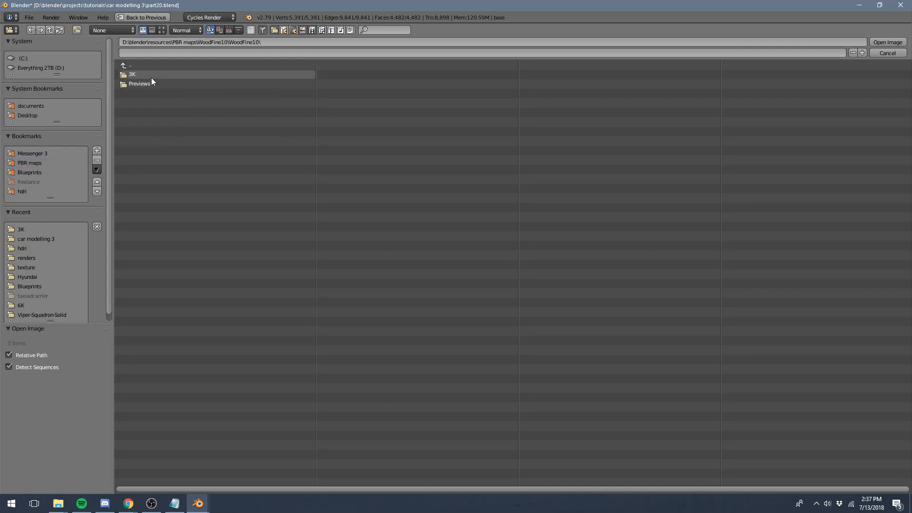
click(151, 78)
click(151, 76)
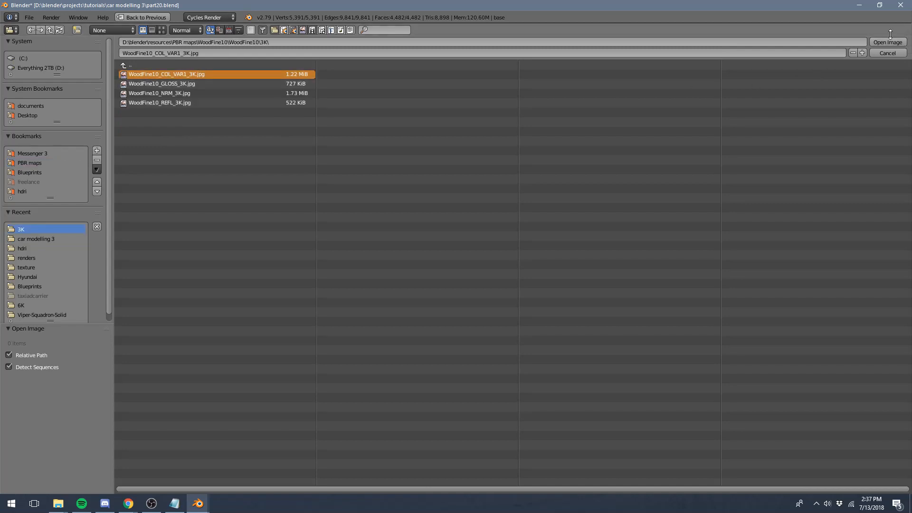
click(879, 45)
- Move the Image Texture node farther from the shaders and link its Color output to the Diffuse BSDF's Color input
middle_drag(354, 355, 372, 346)
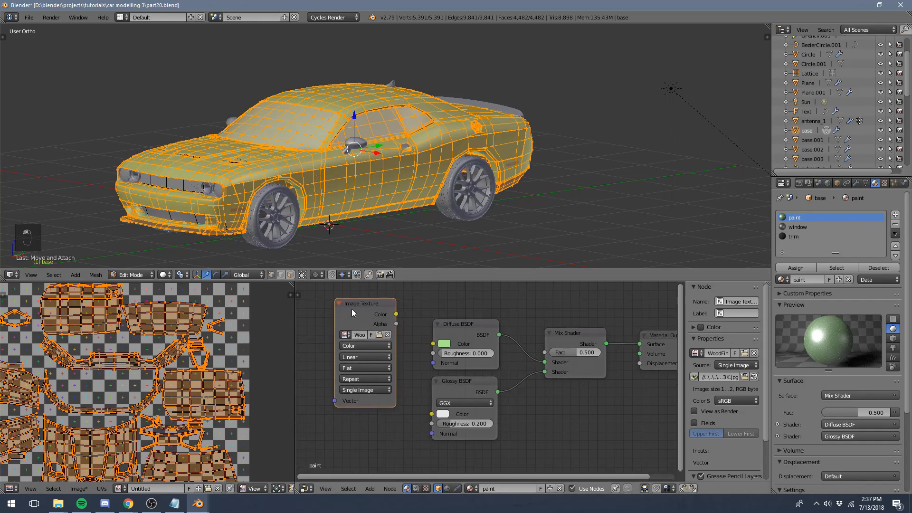
drag(351, 309, 331, 318)
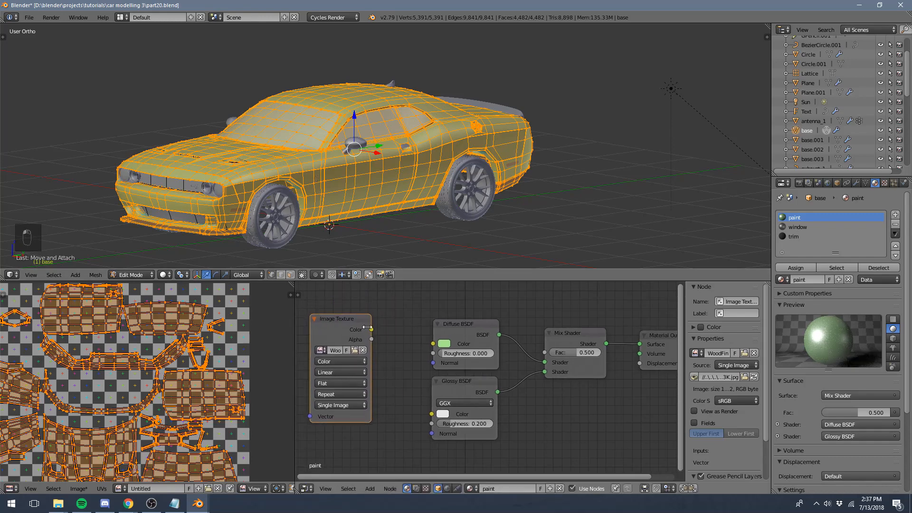
middle_drag(370, 326, 450, 337)
drag(412, 329, 376, 310)
middle_drag(470, 322, 425, 328)
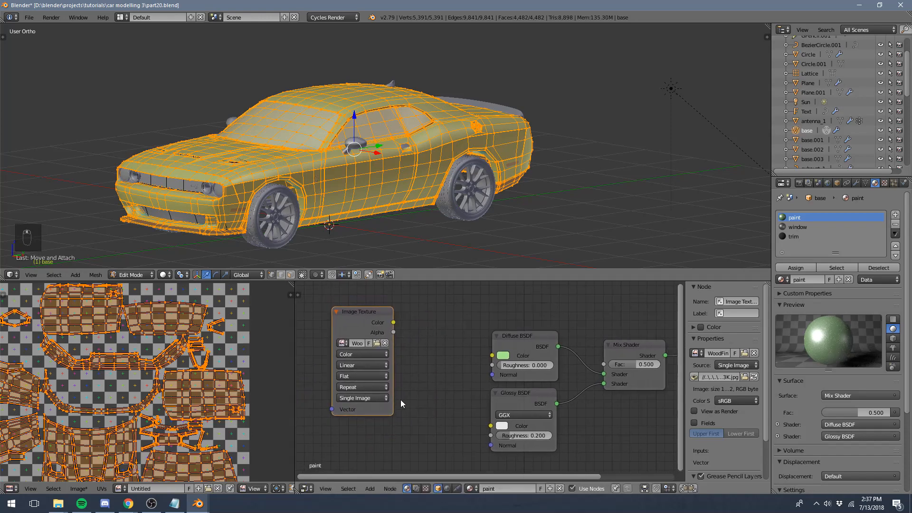
middle_drag(440, 377, 397, 400)
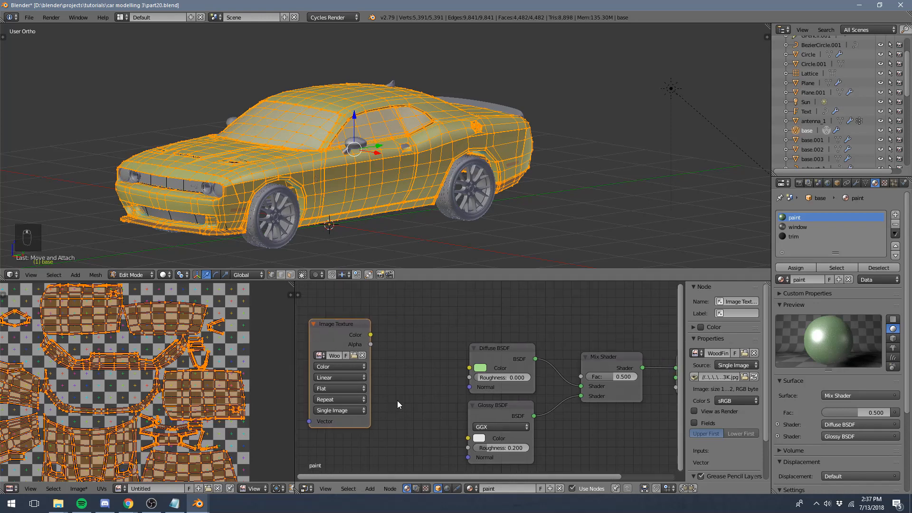
drag(371, 332, 471, 366)
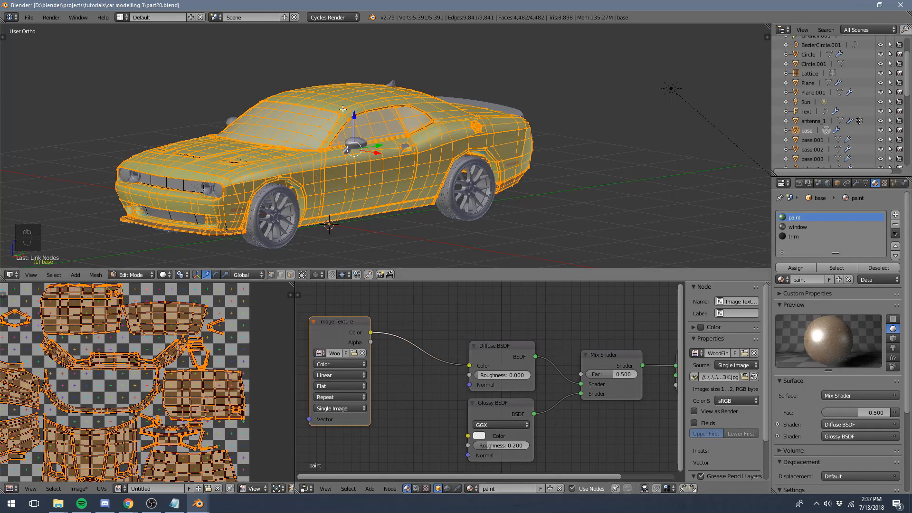
- Return to Object Mode, deselect everything and preview the wood texture on the car body in rendered shading
key(Tab)
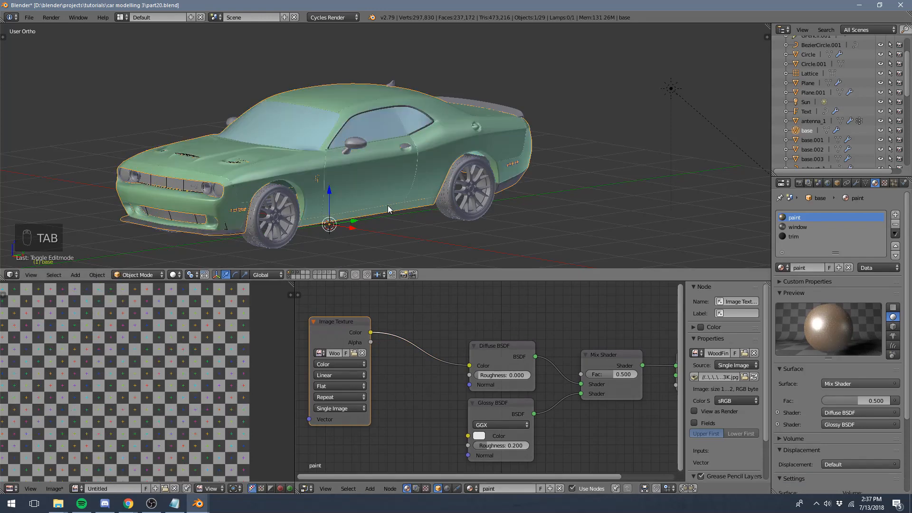
key(a)
key(a)
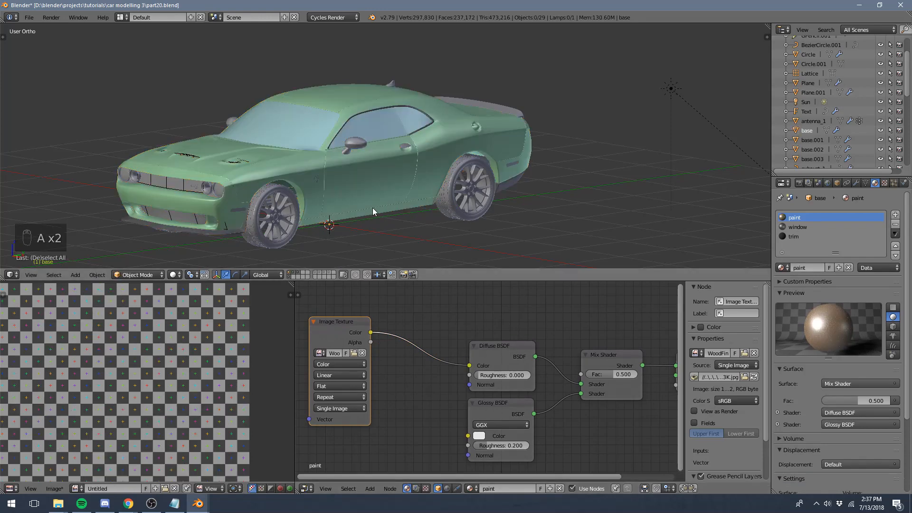
shift+middle_drag(372, 207, 440, 191)
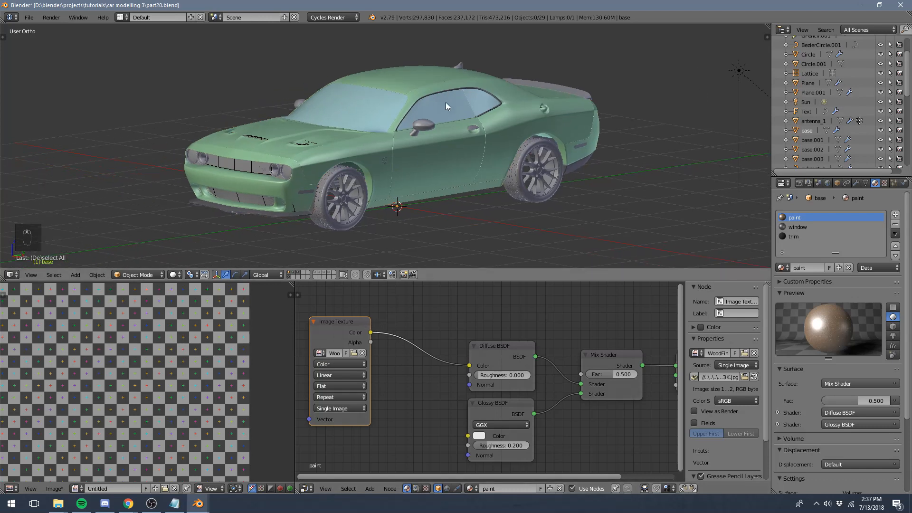
key(shift+z)
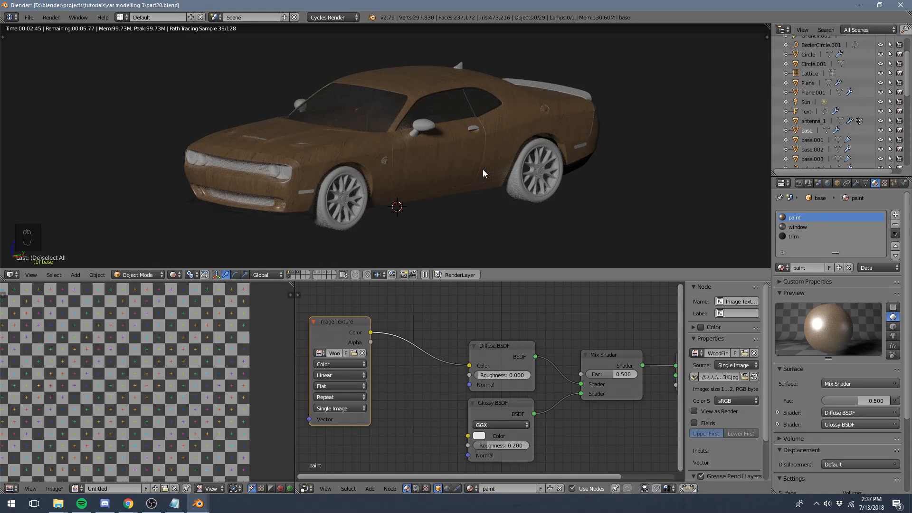
scroll(484, 173, up, 3)
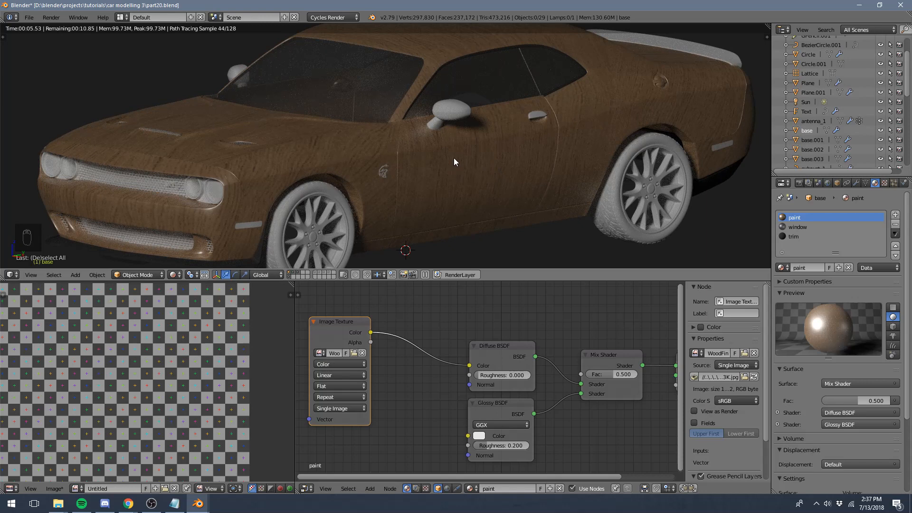
- Switch to the Blender window holding part20_2.blend and deselect the tires object
middle_drag(435, 439, 401, 411)
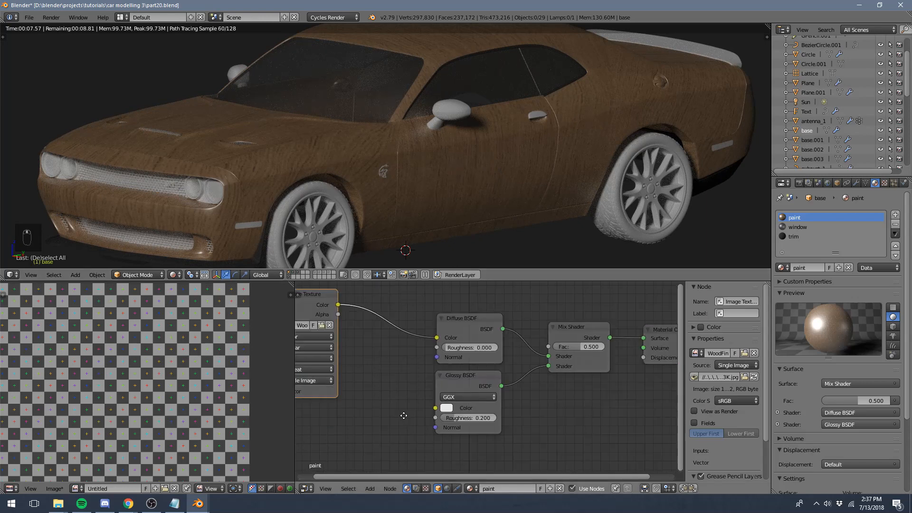
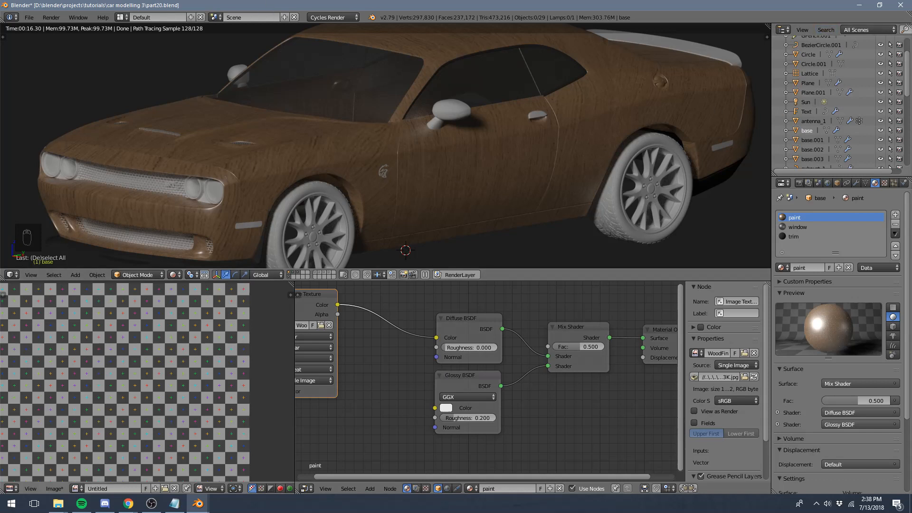
mouse_move(205, 505)
click(285, 461)
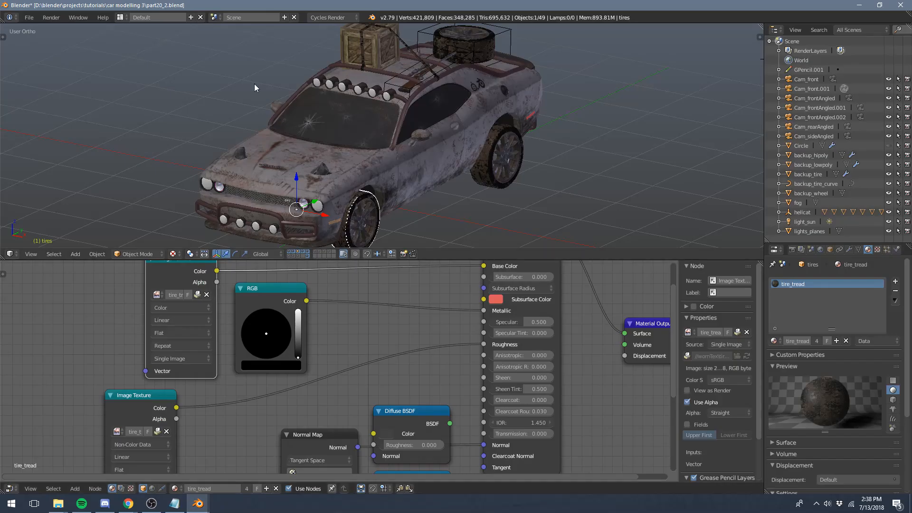
middle_drag(436, 193, 419, 190)
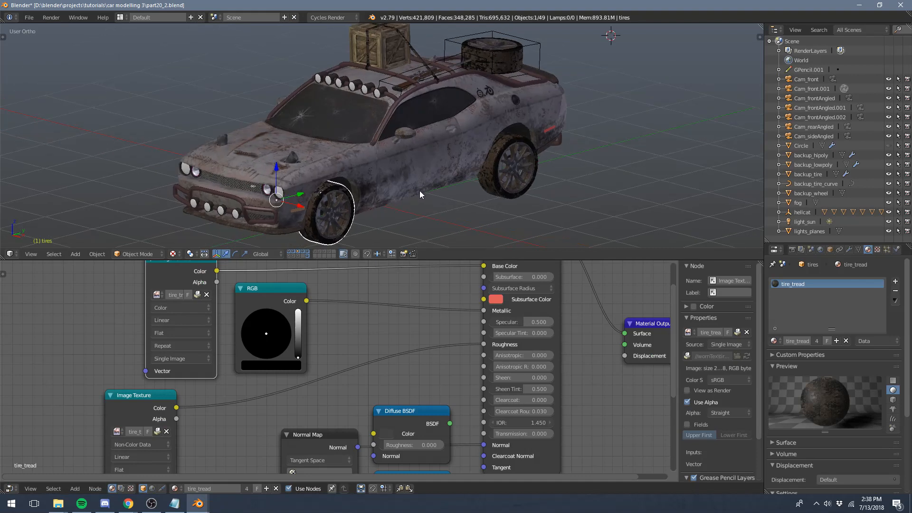
key(a)
- Examine the weathered car's side, windows, front and rear to review its rust, dirt and cracked-glass texturing
middle_drag(398, 198, 313, 190)
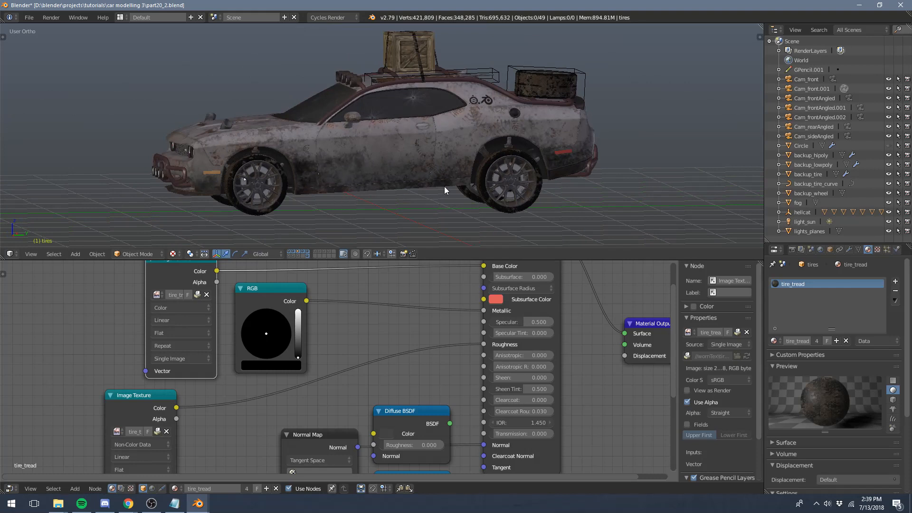
middle_drag(428, 102, 474, 125)
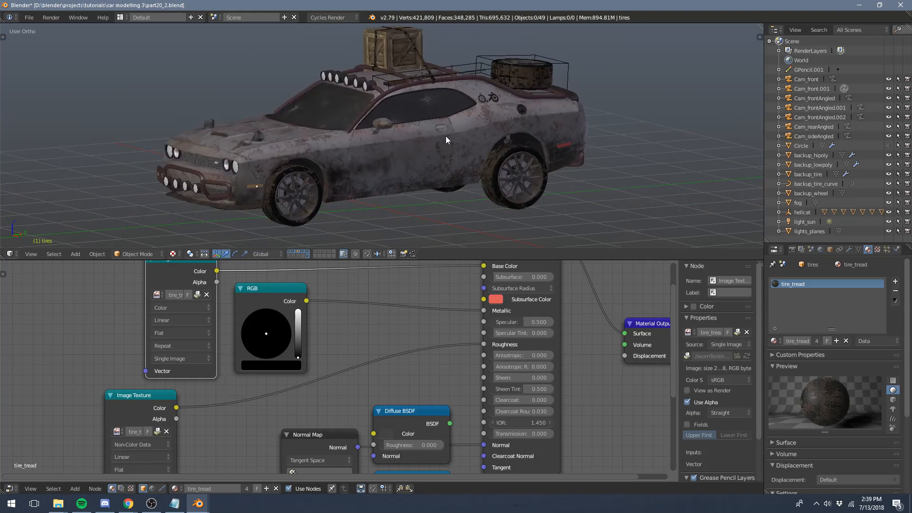
scroll(437, 139, up, 6)
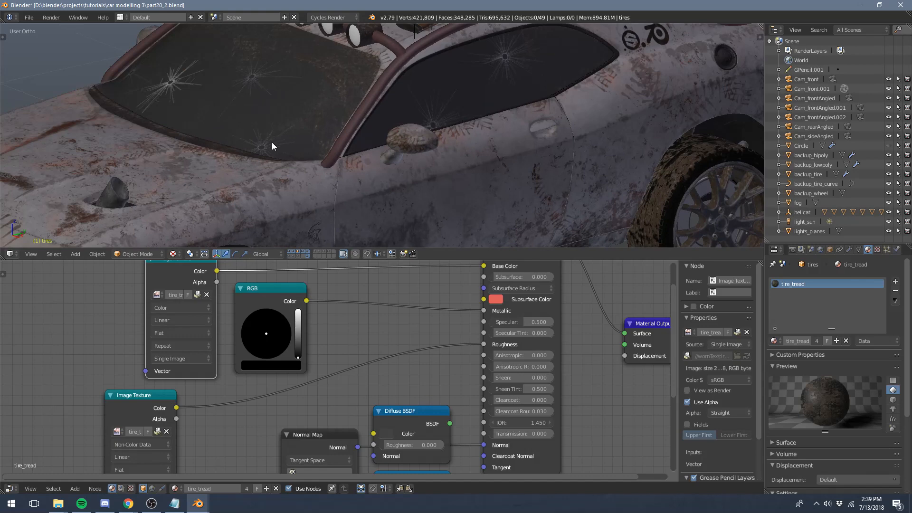
scroll(271, 143, down, 5)
scroll(197, 187, down, 2)
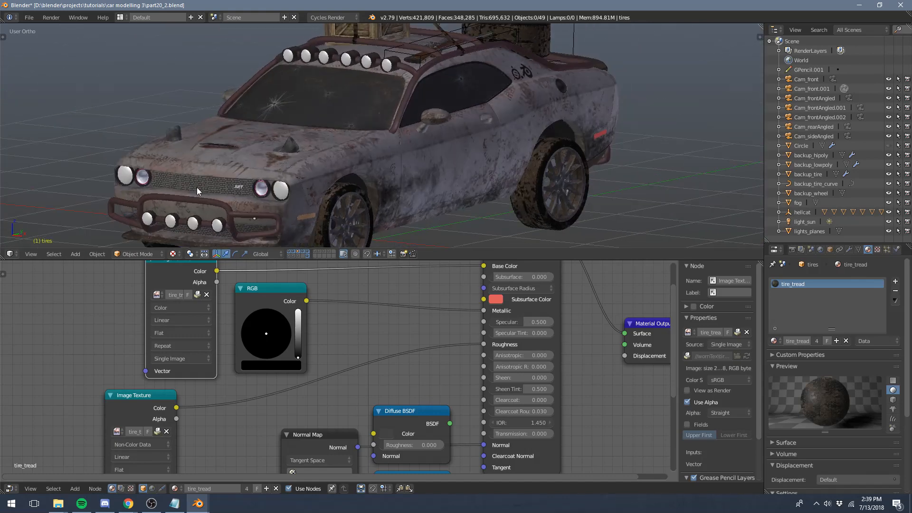
scroll(197, 187, down, 2)
middle_drag(377, 189, 466, 179)
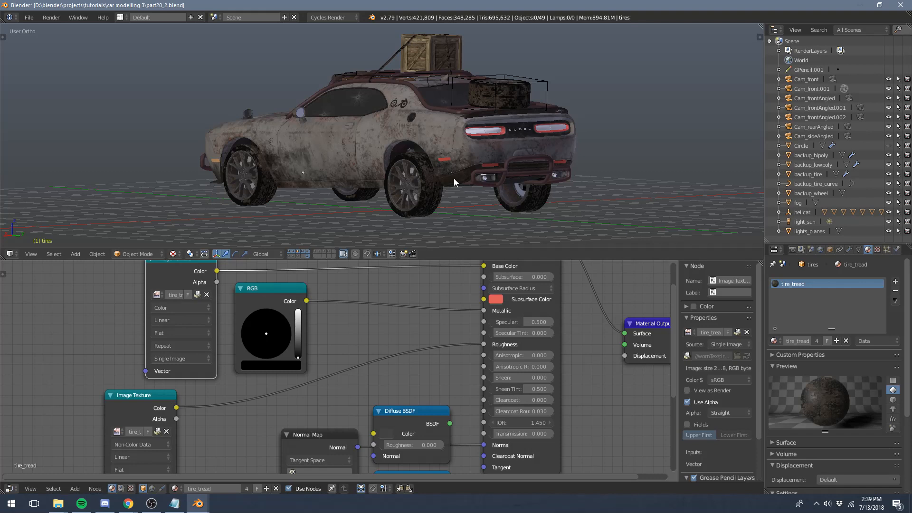
middle_drag(445, 158, 426, 163)
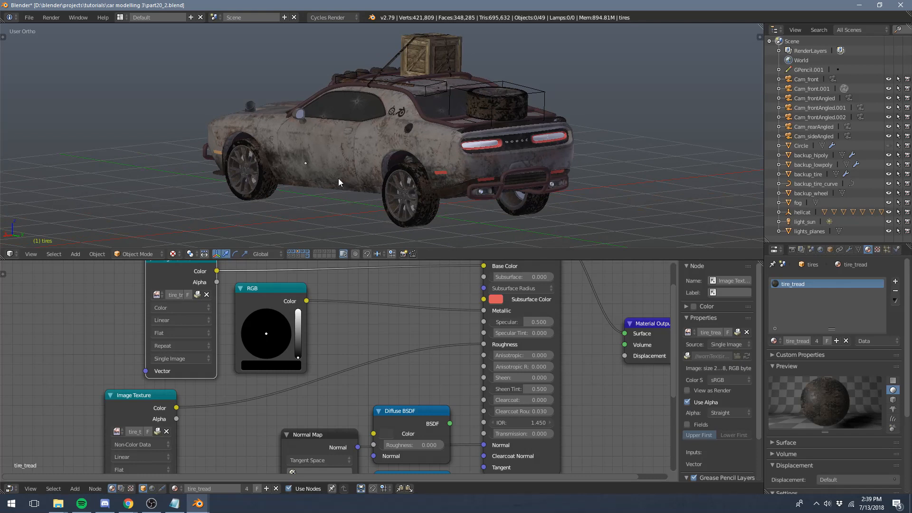
middle_drag(306, 127, 323, 125)
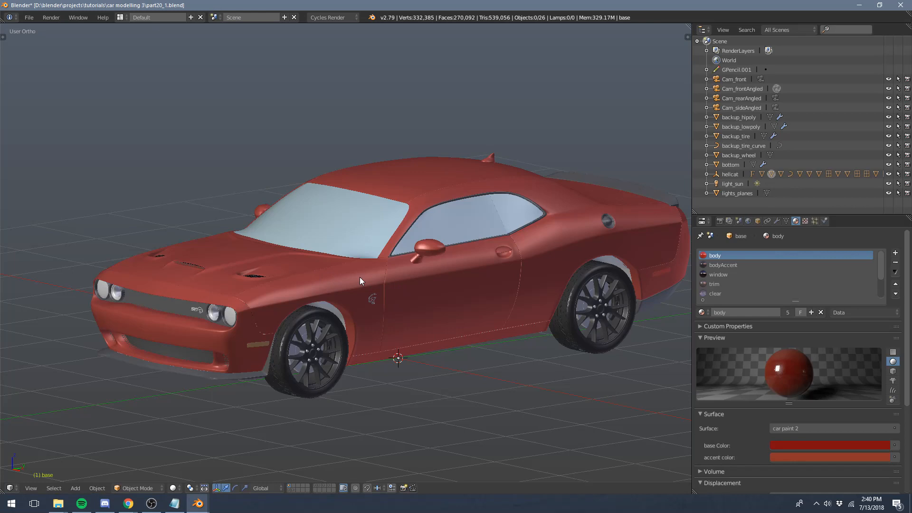
- In the part20_1.blend scene with the red car, show only the lighting layer and select the lights_planes object
mouse_move(338, 283)
middle_down()
mouse_move(345, 284)
mouse_move(325, 290)
mouse_move(334, 291)
middle_up()
scroll(325, 289, down, 3)
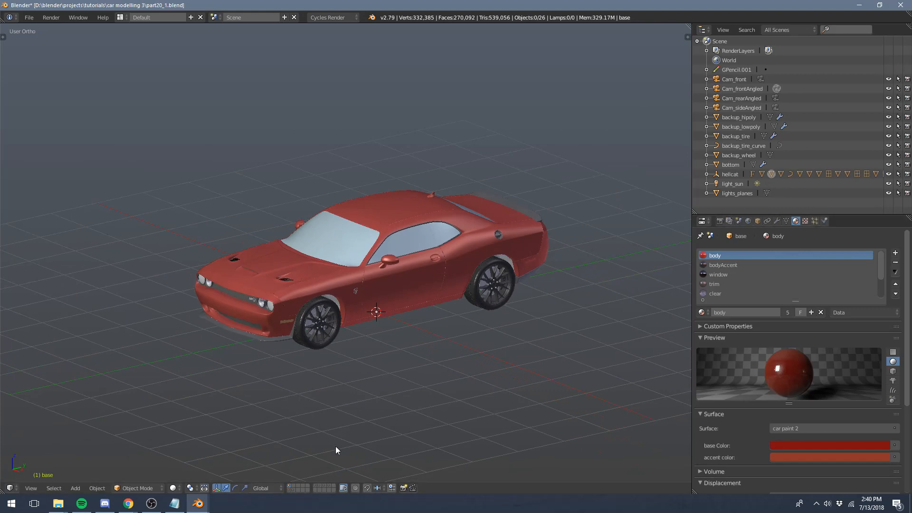
shift+middle_drag(427, 239, 384, 243)
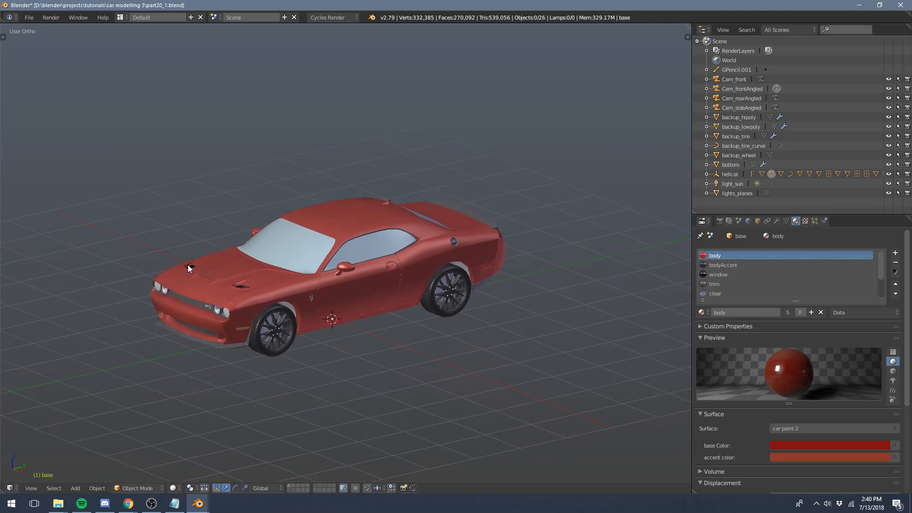
click(295, 490)
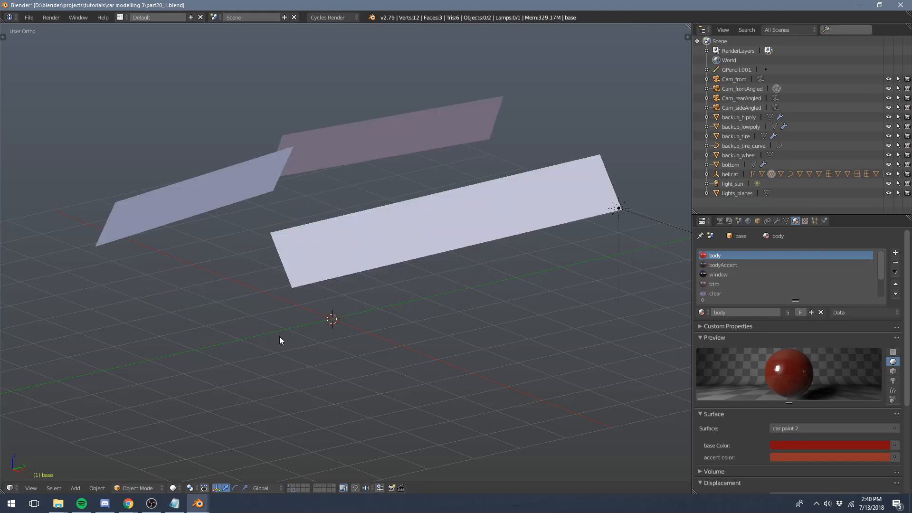
scroll(279, 336, down, 3)
middle_drag(375, 239, 348, 251)
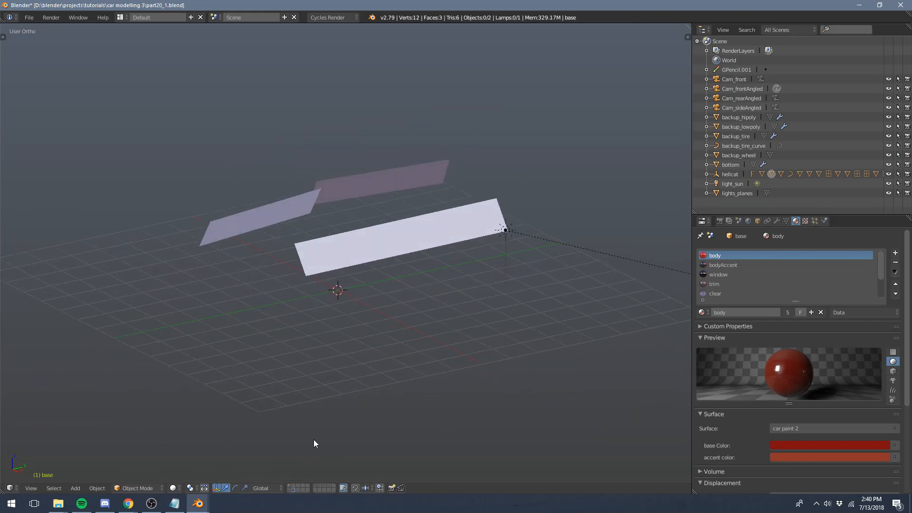
right_click(358, 190)
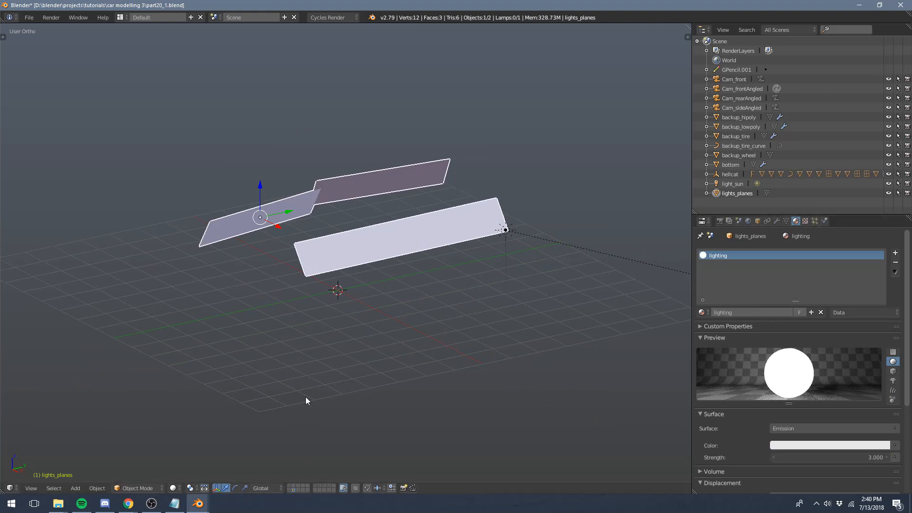
- Show the car layer together with the lights, deselect everything and preview the lit car in rendered shading from several angles
shift+click(290, 485)
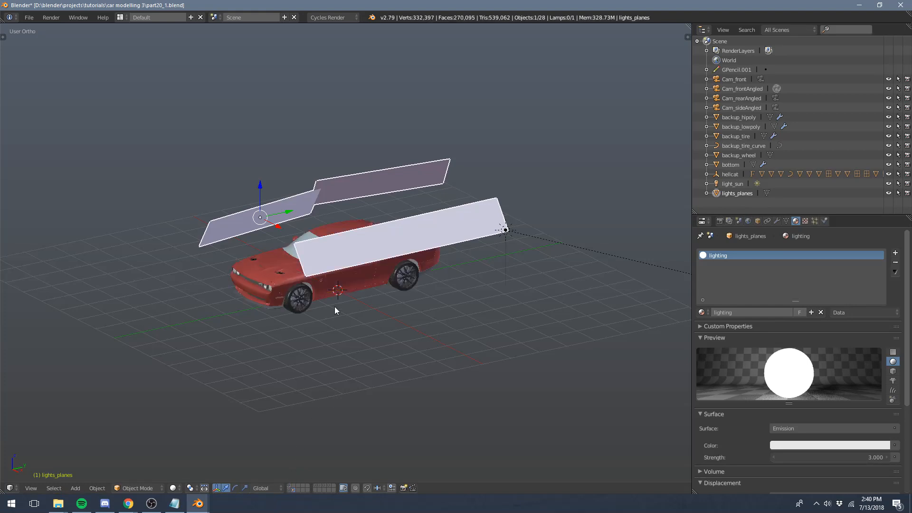
key(a)
scroll(355, 317, up, 4)
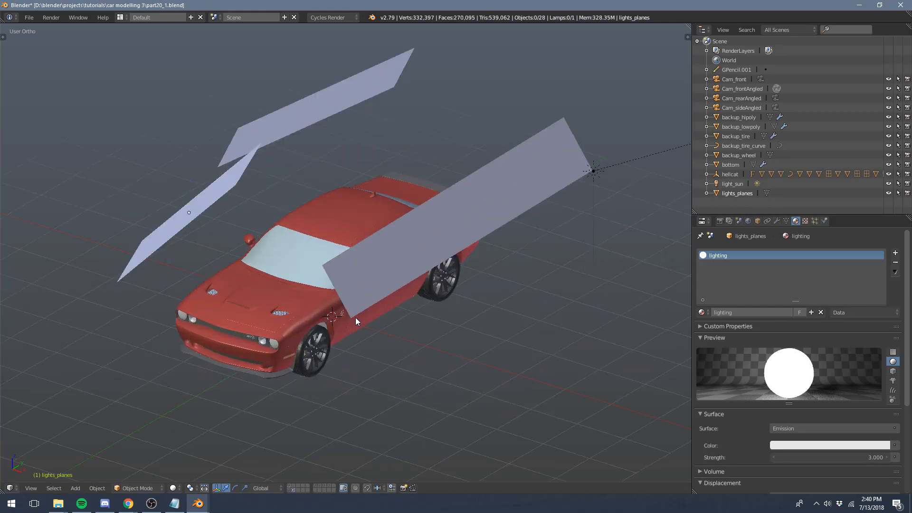
key(shift+z)
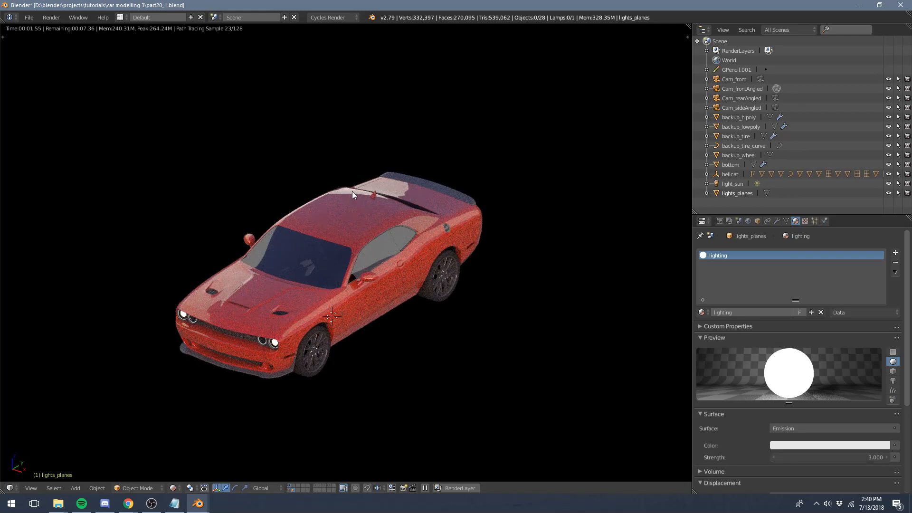
mouse_move(350, 249)
middle_down()
mouse_move(337, 249)
mouse_move(380, 252)
middle_up()
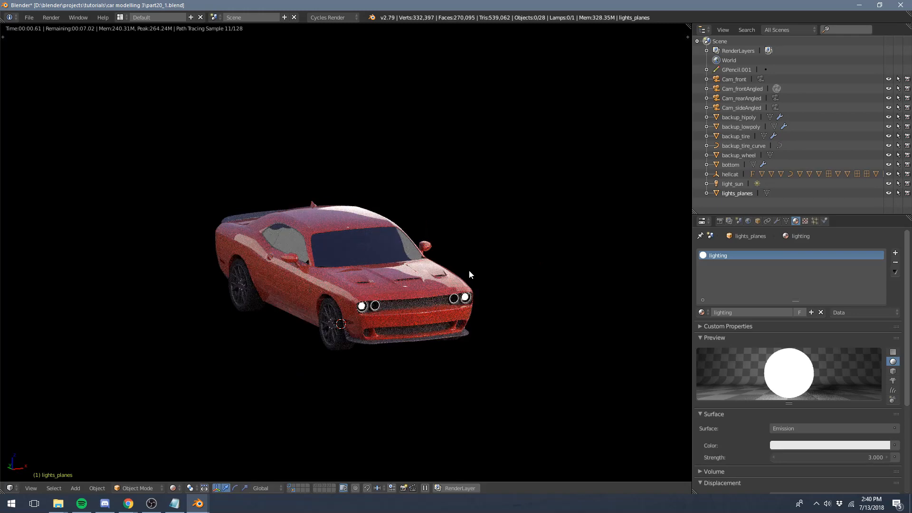
middle_drag(469, 270, 291, 397)
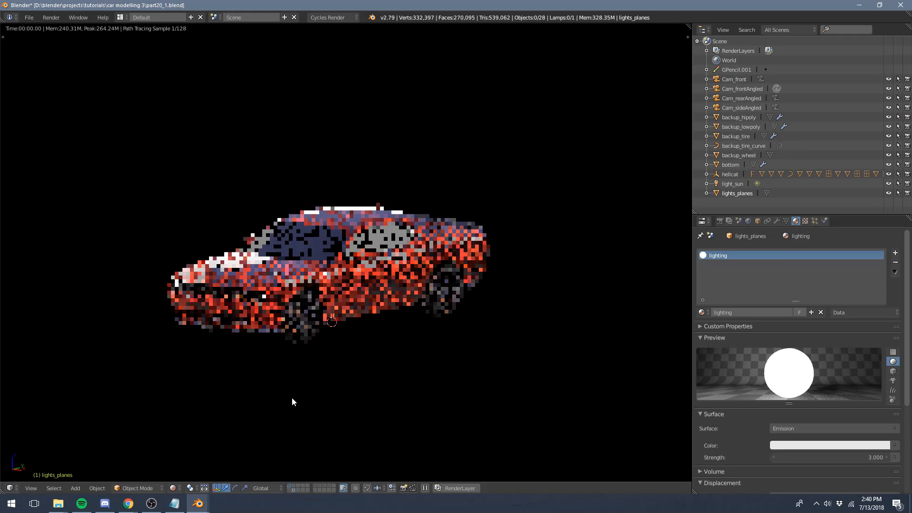
- Show only the lighting layer in solid shading, select the sun lamp and look up the lamp entry among the objects to add
click(294, 490)
key(shift+z)
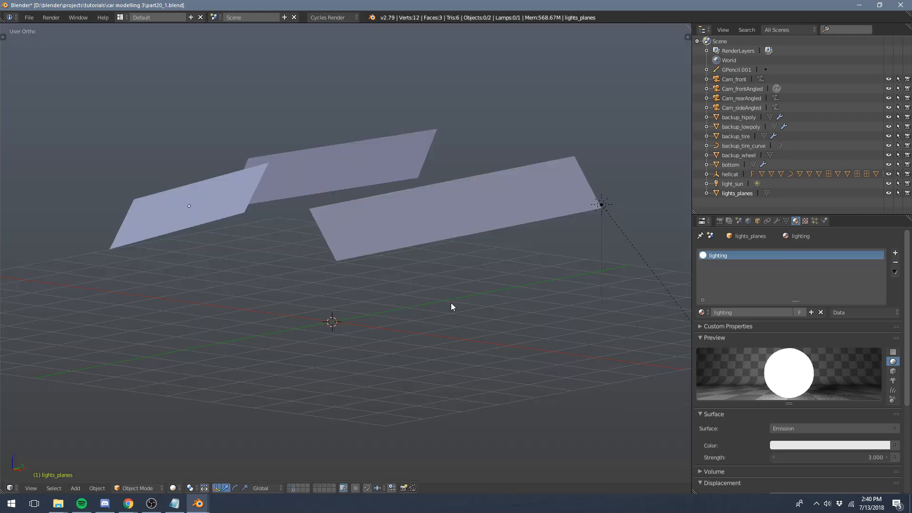
right_click(601, 204)
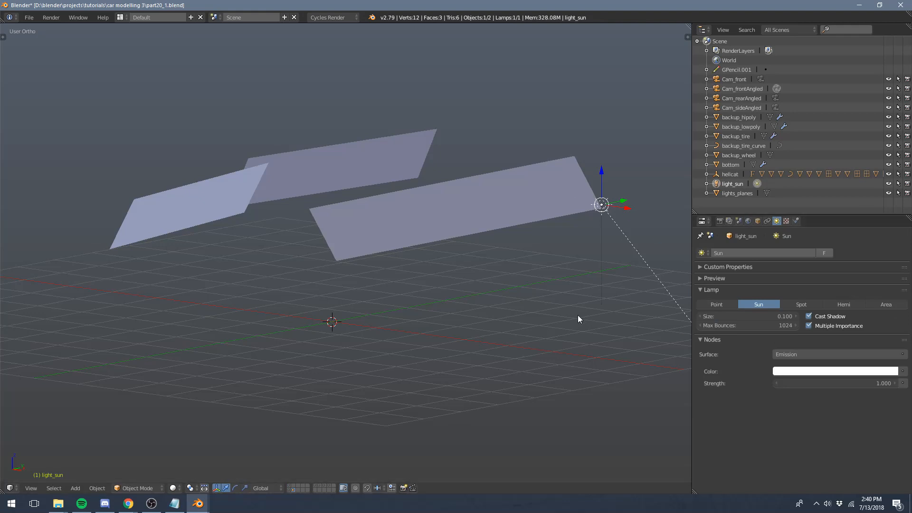
key(shift+a)
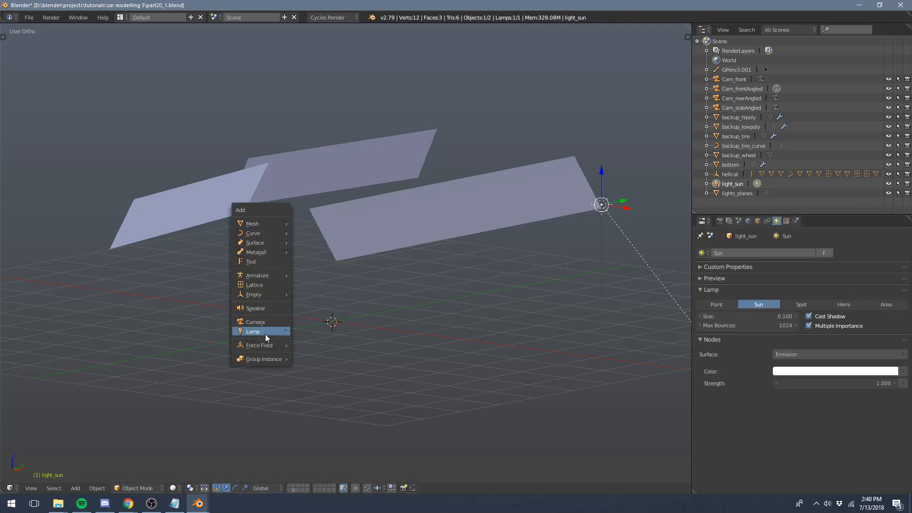
mouse_move(265, 332)
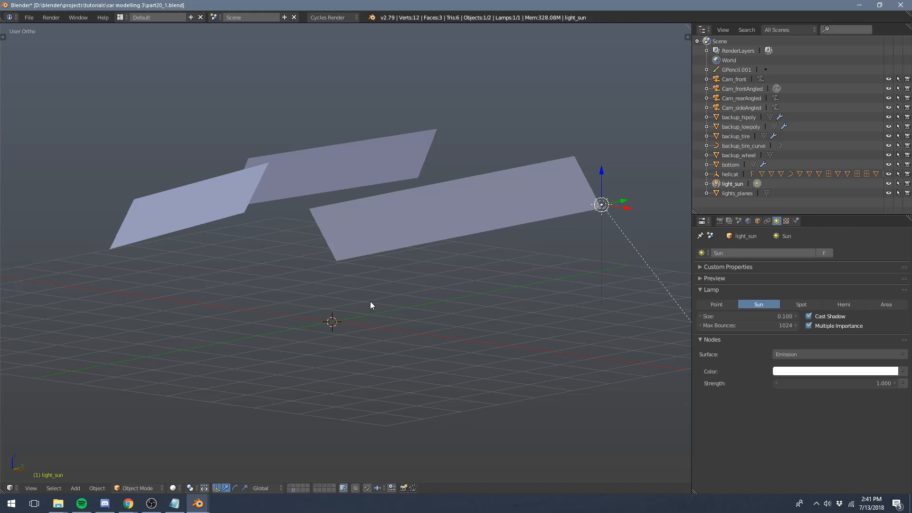
- Look over the layer containing the cameras and switch back to showing only the red car's layer
scroll(449, 264, down, 1)
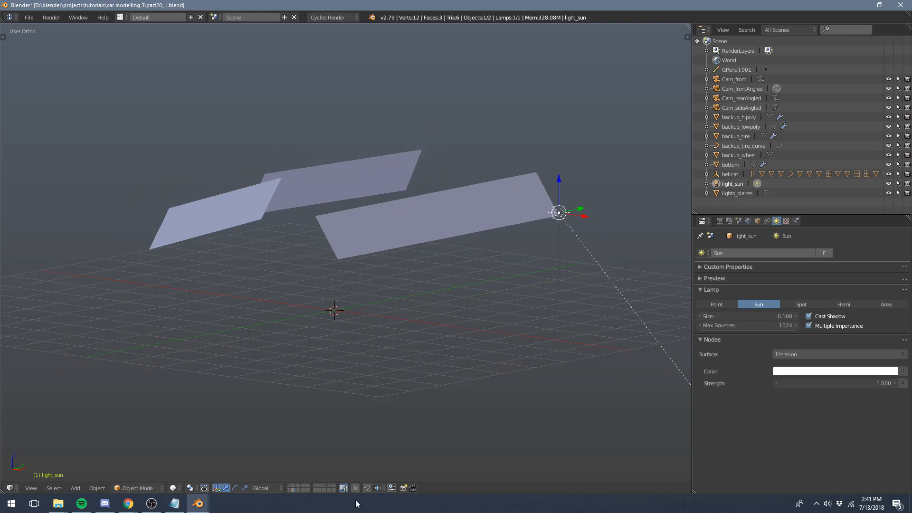
click(290, 490)
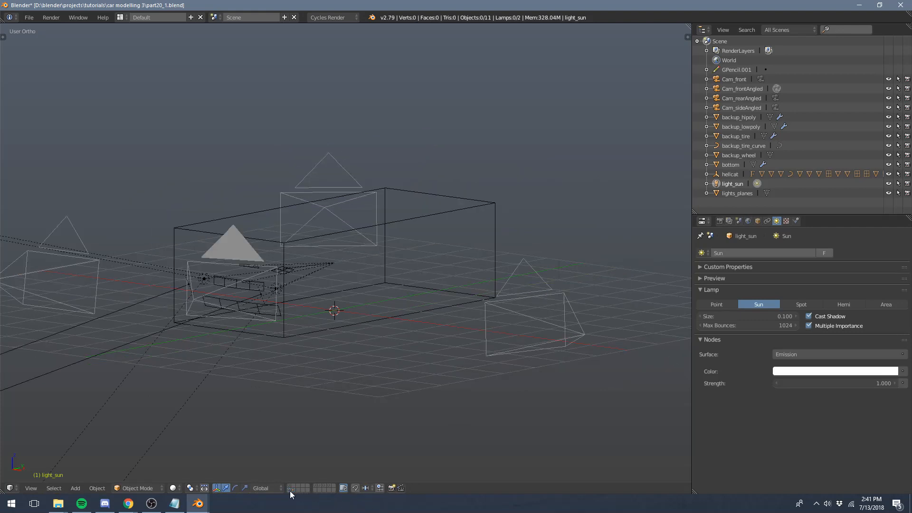
middle_drag(283, 341, 285, 465)
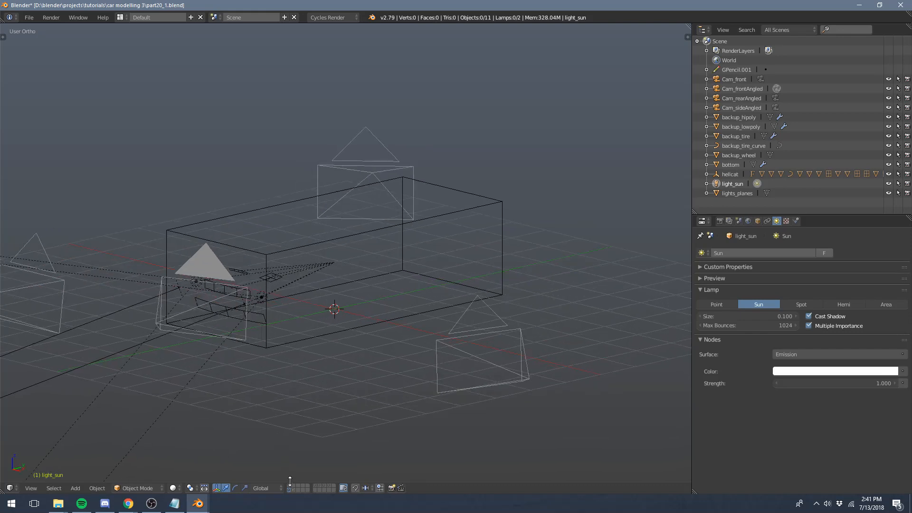
click(290, 485)
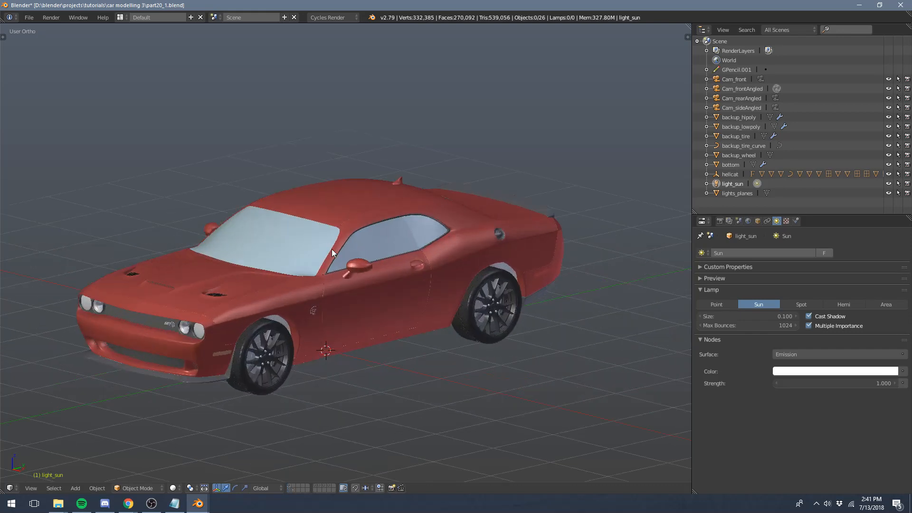
- Preview the red car in rendered shading without the lighting layer and open the World settings to review its environment lighting
key(shift+z)
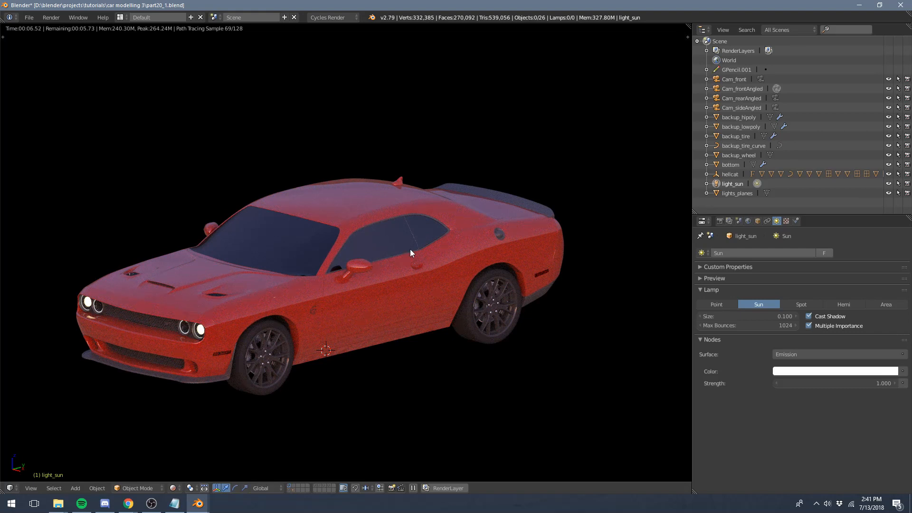
click(748, 221)
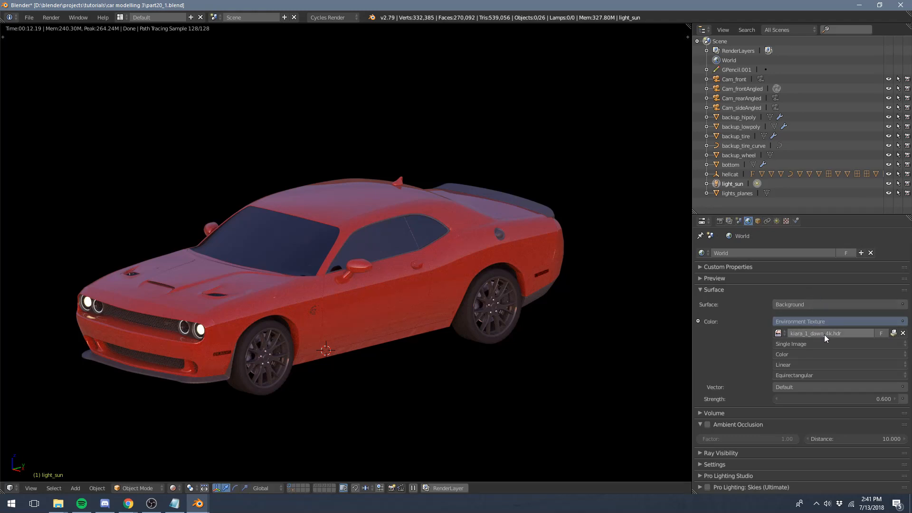
scroll(446, 209, down, 2)
middle_drag(433, 201, 421, 193)
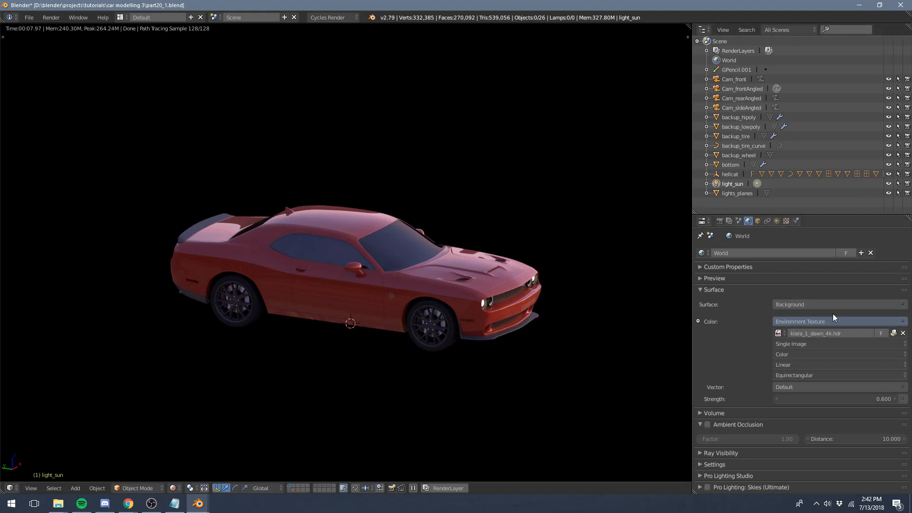
- Choose Environment Texture as the world background's color source and check the rendered car from the front three-quarter angle
click(862, 322)
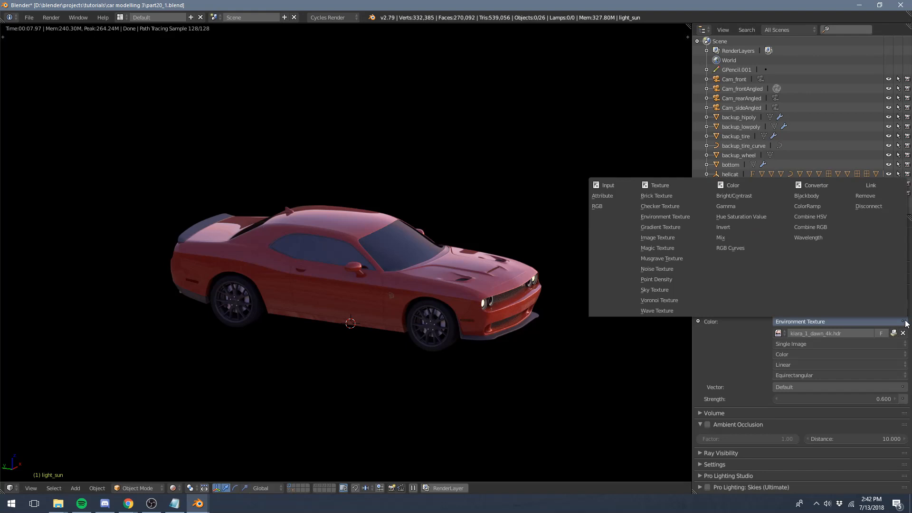
click(683, 215)
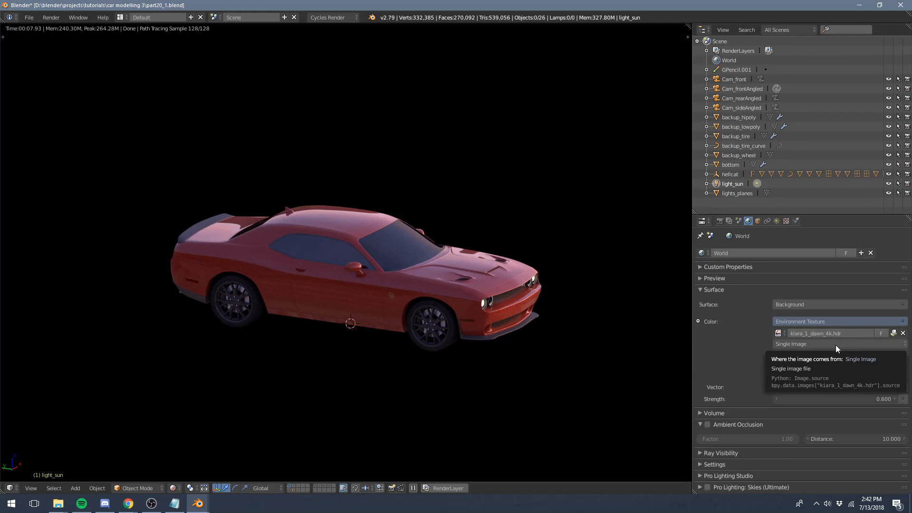
key(KP_1)
middle_drag(390, 301, 386, 298)
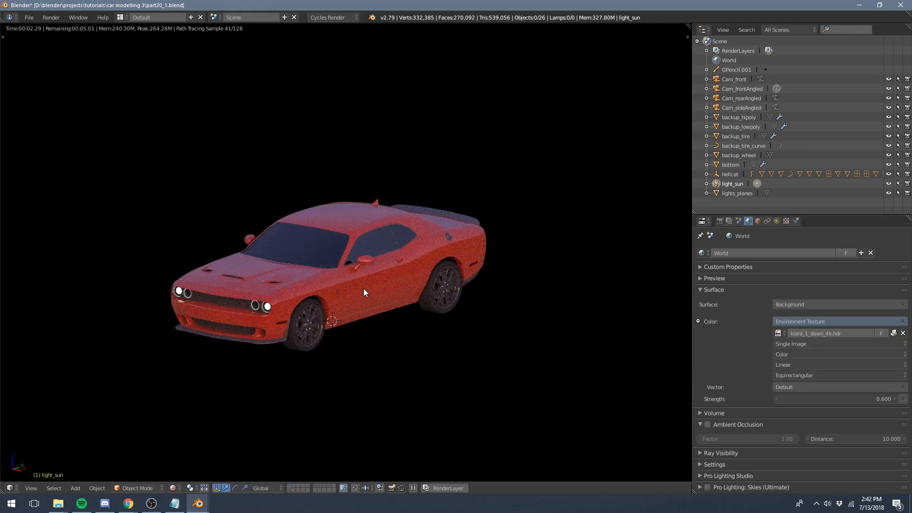
- View the rendered car through the front angled camera and enable the World Background display in the viewport
key(KP_0)
key(n)
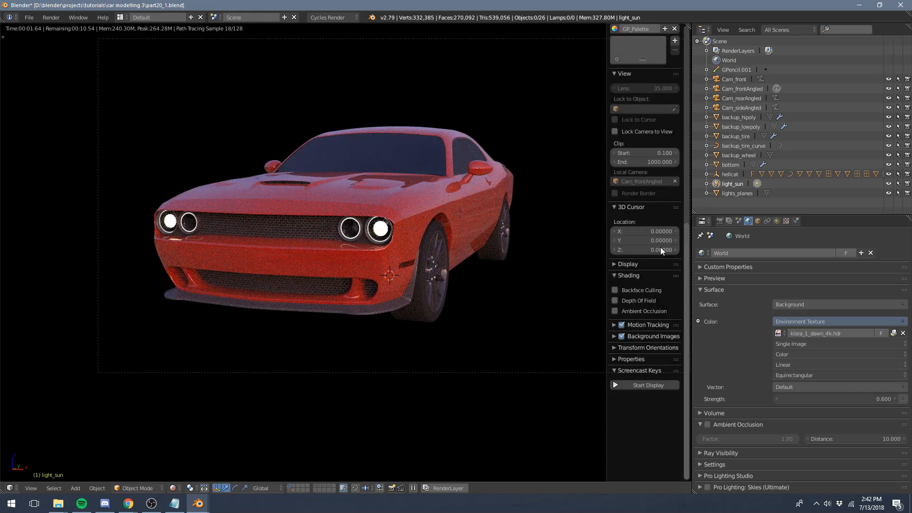
click(619, 264)
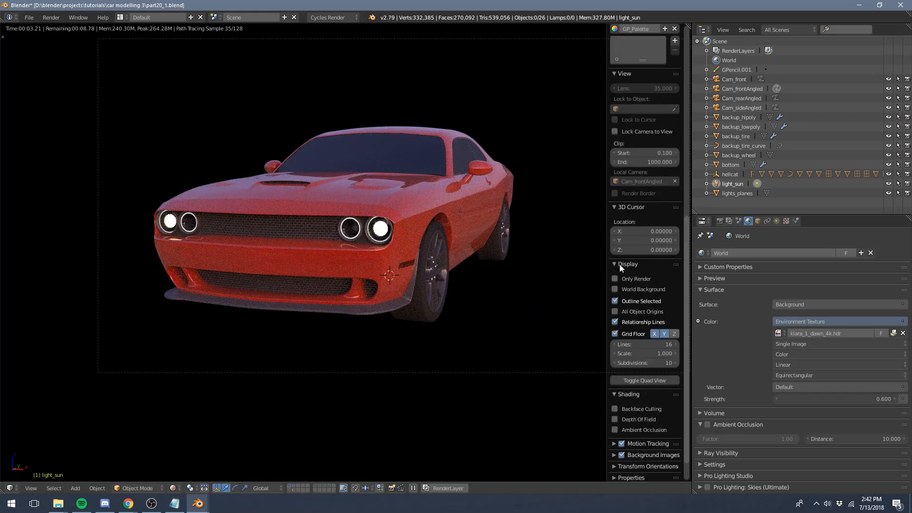
click(615, 289)
key(n)
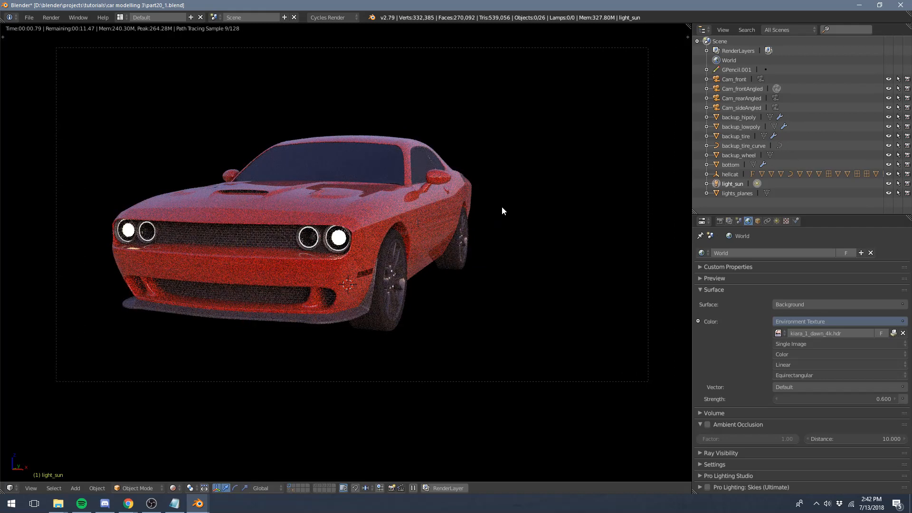
- Examine the HDR environment behind the car in solid shading, from the camera and an orbited view, and return to the rendered camera view
key(shift+z)
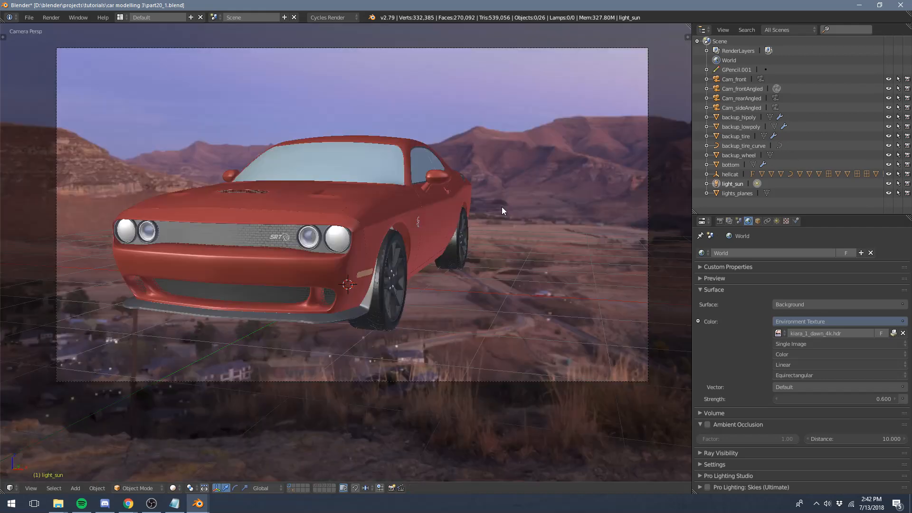
scroll(501, 206, down, 4)
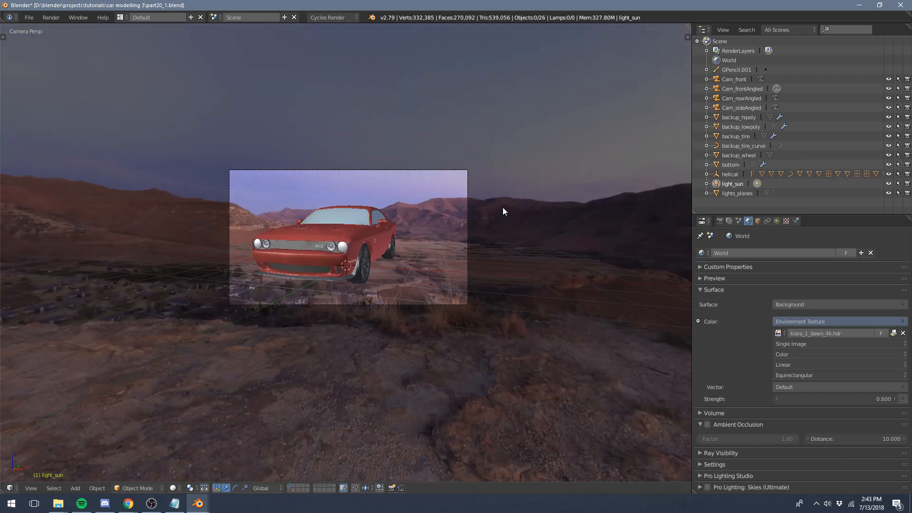
scroll(503, 207, up, 3)
middle_drag(512, 208, 446, 223)
scroll(442, 222, down, 6)
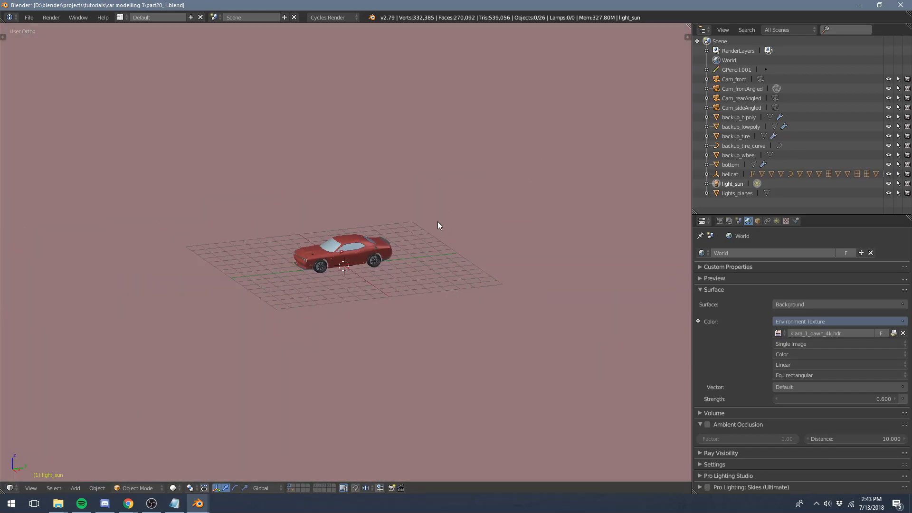
key(KP_0)
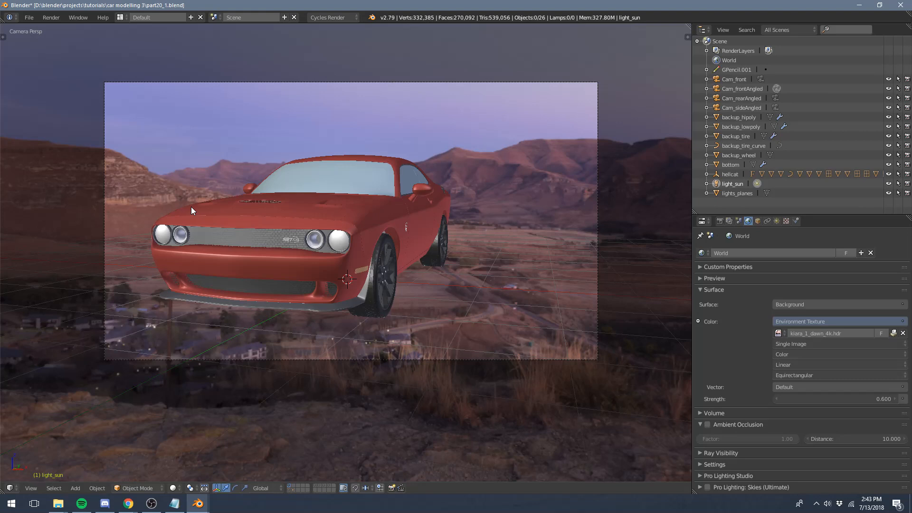
key(shift+z)
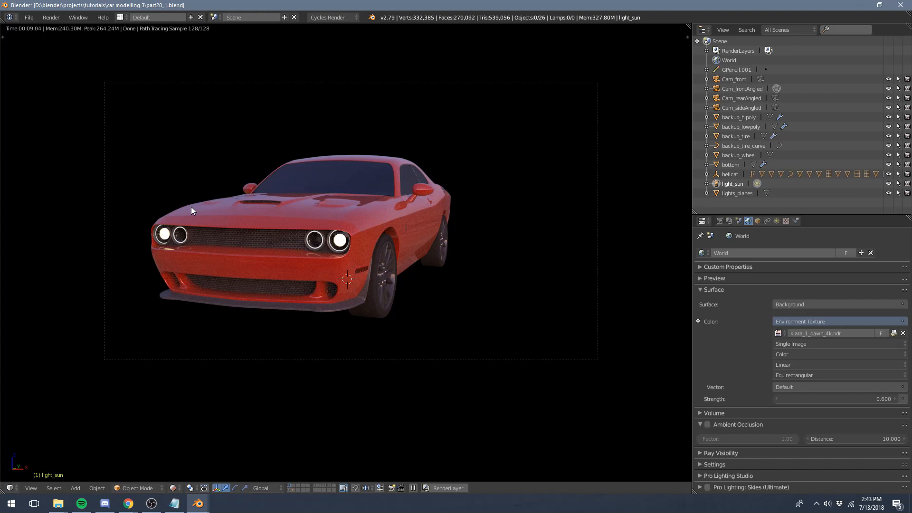
- Set the render resolution scale to 50%
click(718, 221)
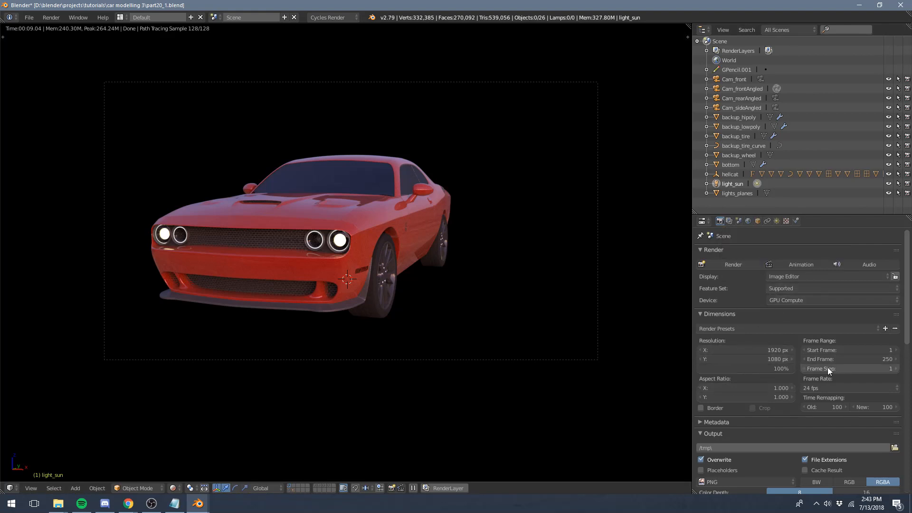
click(766, 368)
text(50)
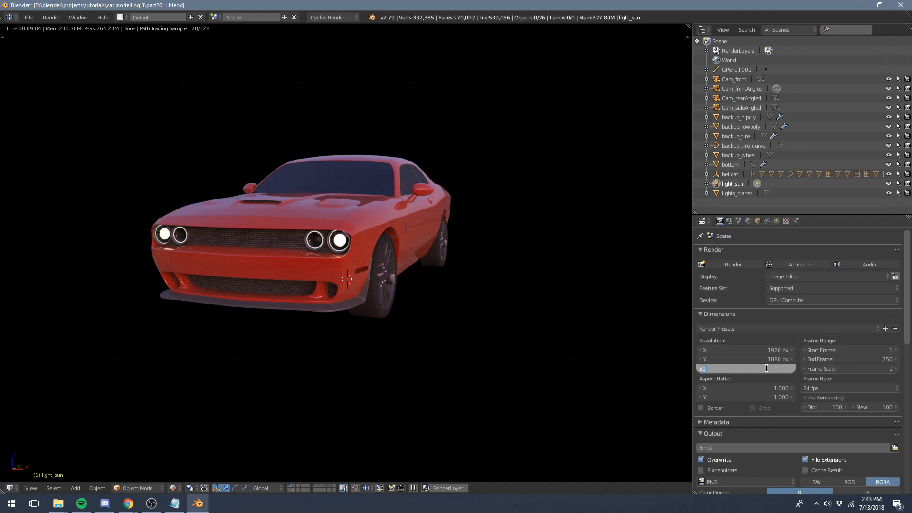
key(Return)
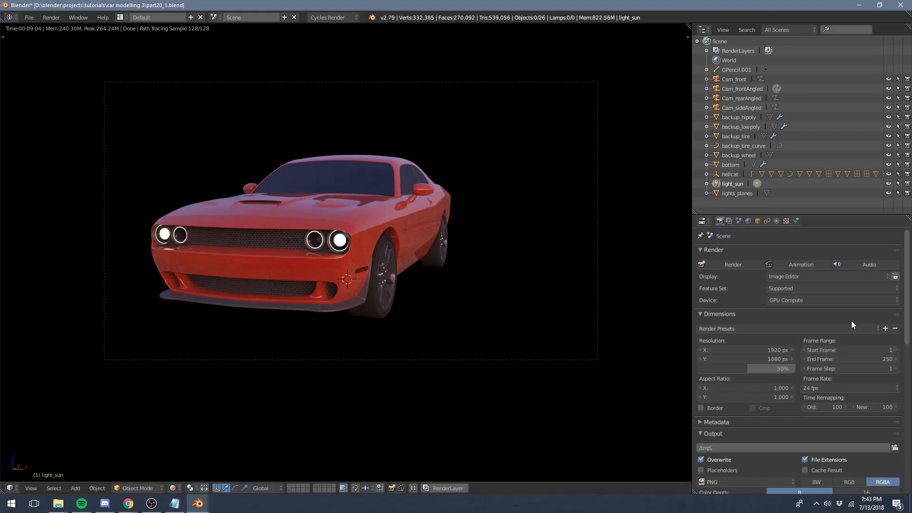
- Review the output, sampling, film and performance settings and render the image from the camera
scroll(844, 340, down, 4)
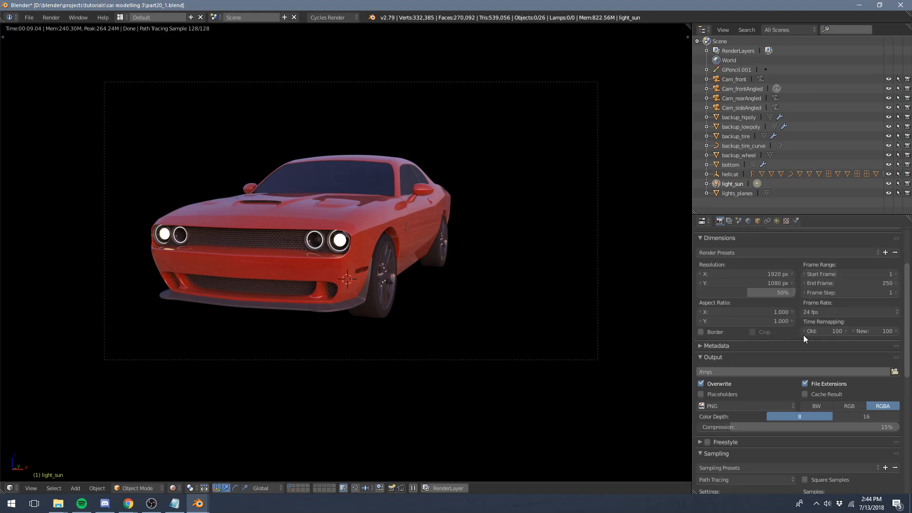
scroll(754, 415, down, 2)
scroll(751, 417, down, 3)
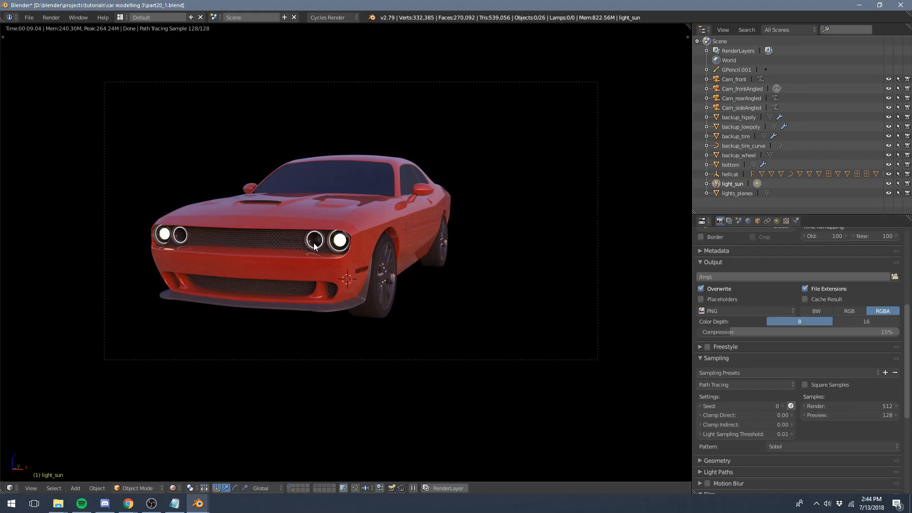
scroll(800, 391, down, 8)
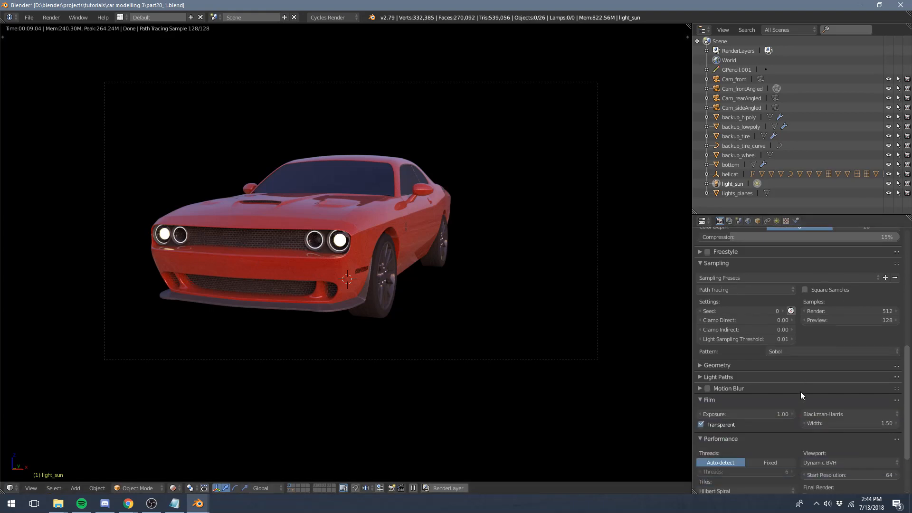
click(59, 17)
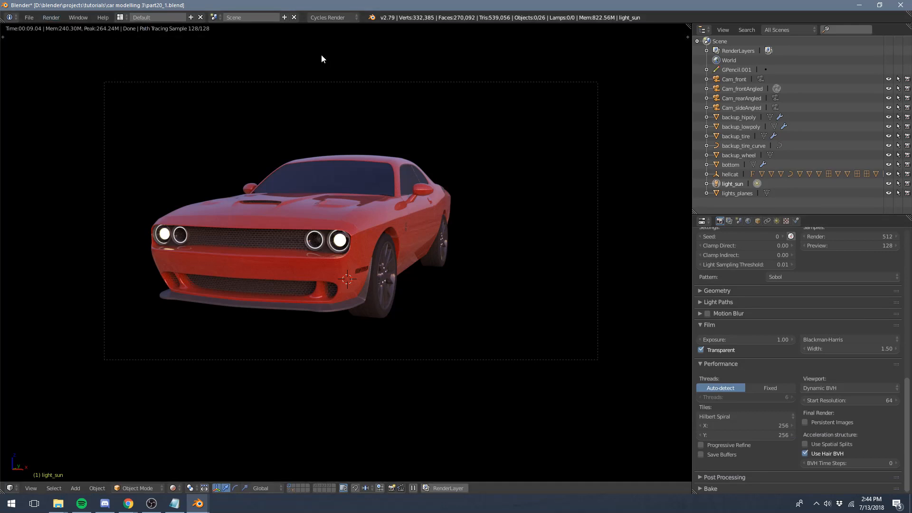
key(F12)
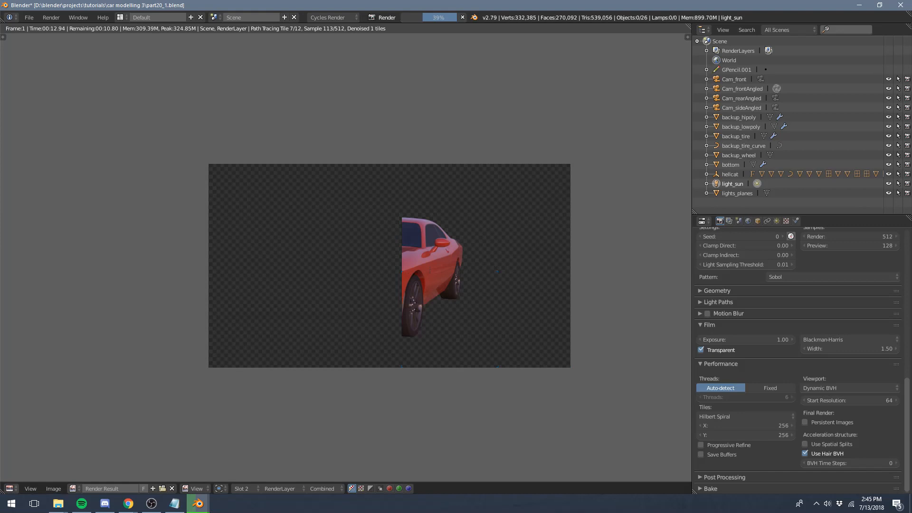
- Split the render view horizontally and show the scene's compositing nodes in the lower half
drag(3, 482, 16, 265)
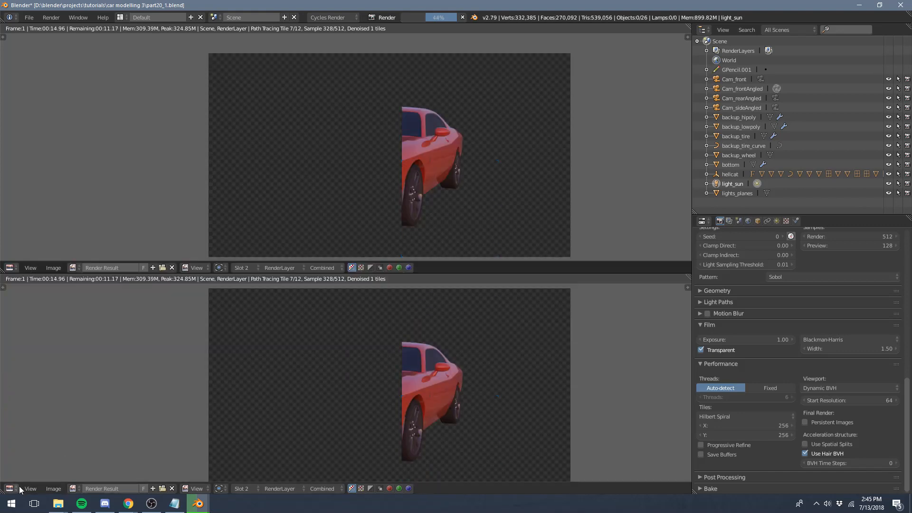
click(19, 485)
click(42, 377)
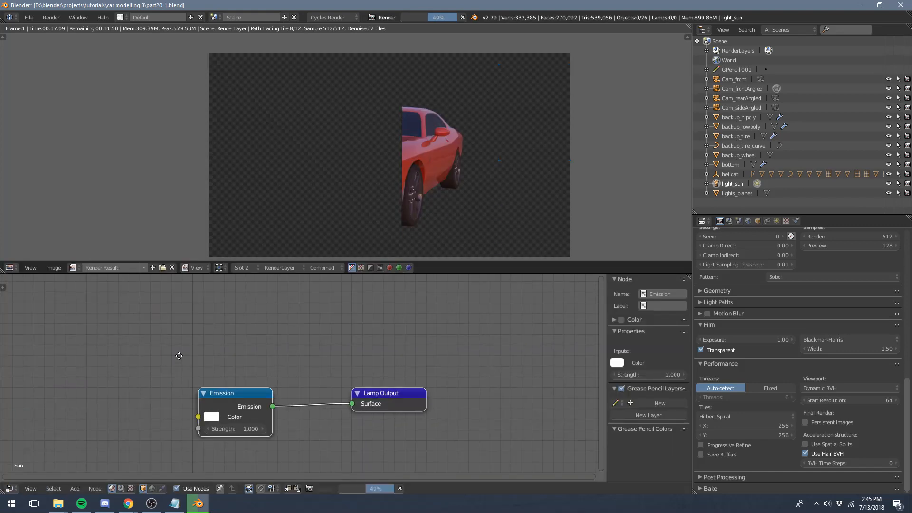
click(121, 489)
scroll(147, 465, down, 1)
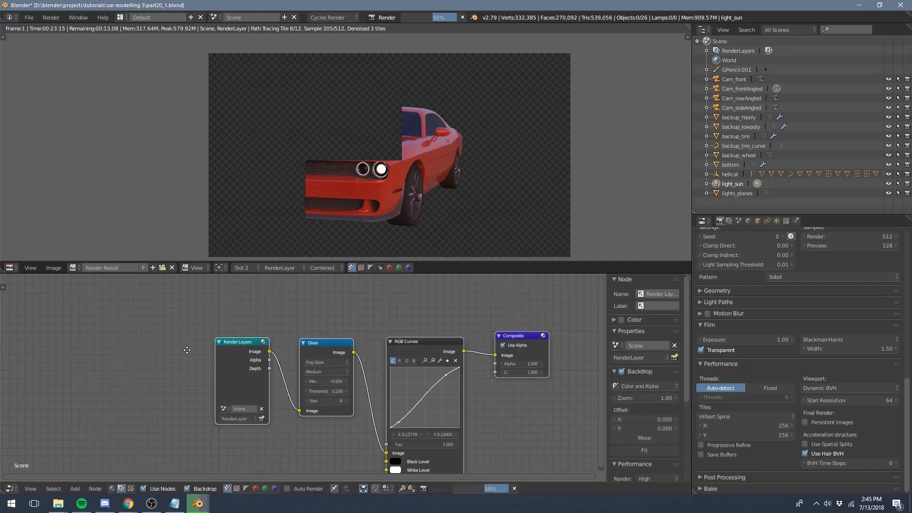
middle_drag(255, 318, 242, 323)
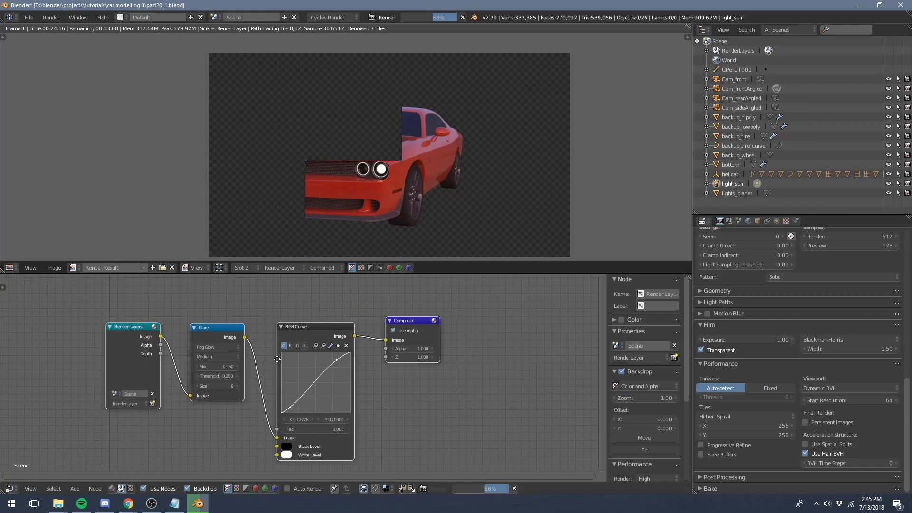
middle_drag(323, 351, 286, 345)
middle_drag(345, 185, 371, 175)
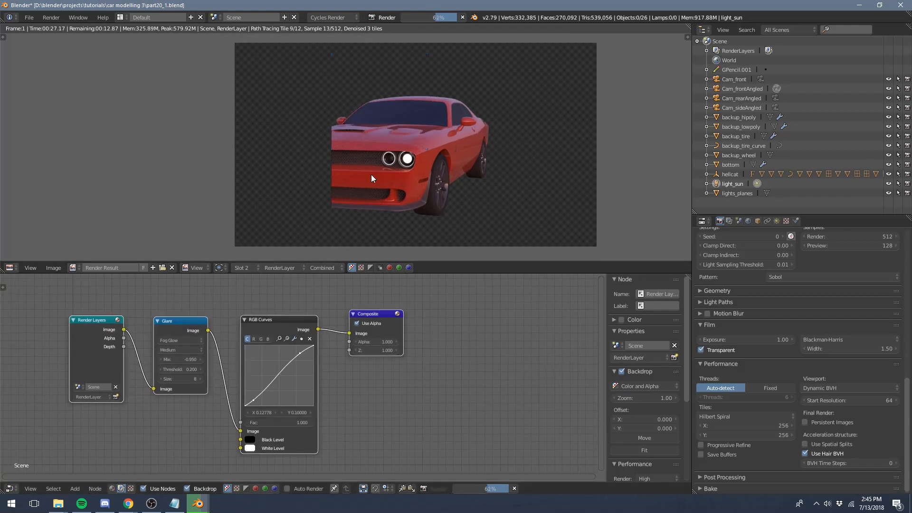
- Link the Render Layers image directly to the Composite node and move the Glare and RGB Curves nodes down out of the way
click(168, 326)
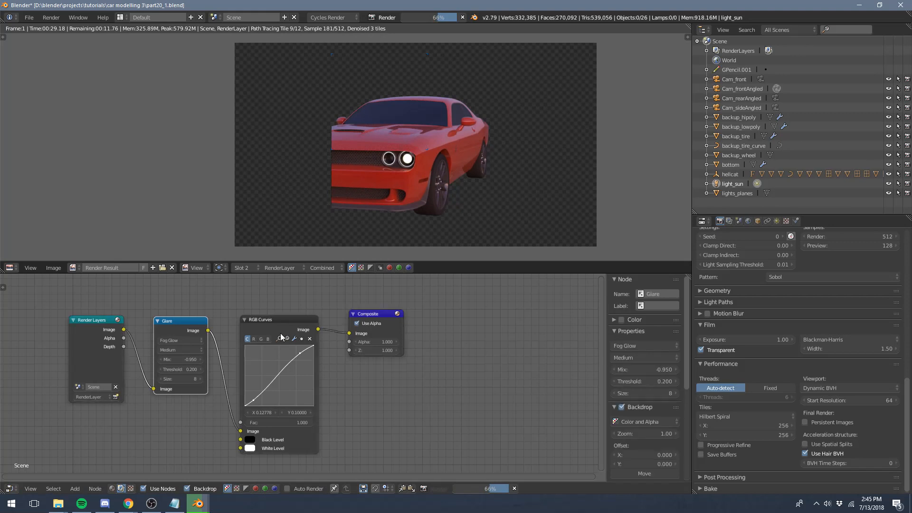
drag(124, 329, 349, 333)
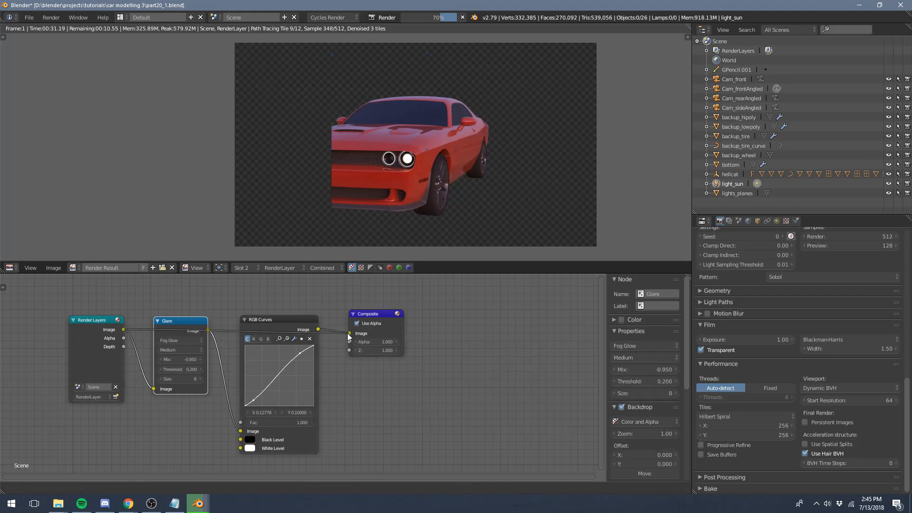
click(264, 323)
shift+click(179, 323)
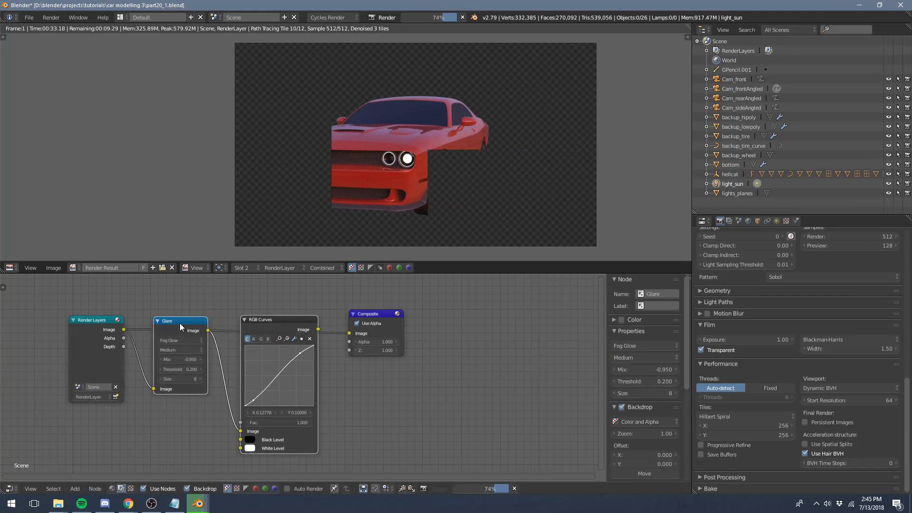
drag(179, 323, 178, 406)
drag(89, 320, 178, 304)
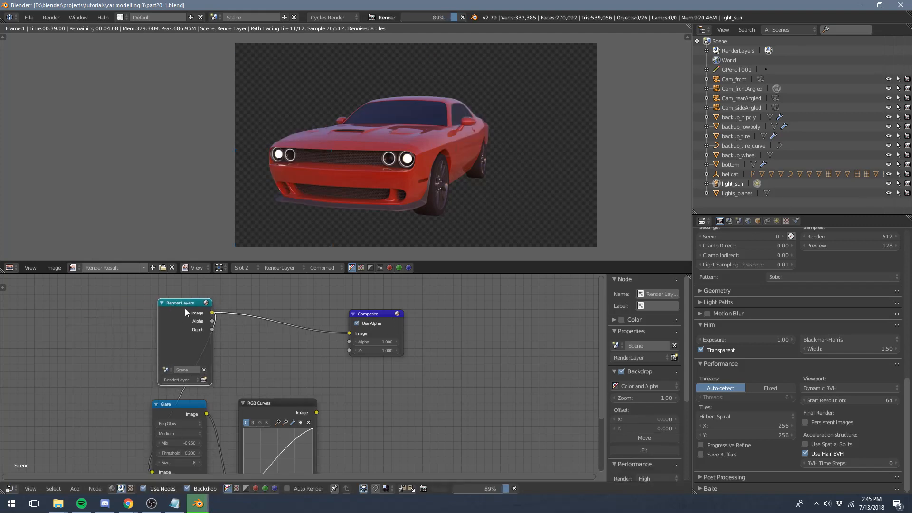
drag(185, 312, 91, 312)
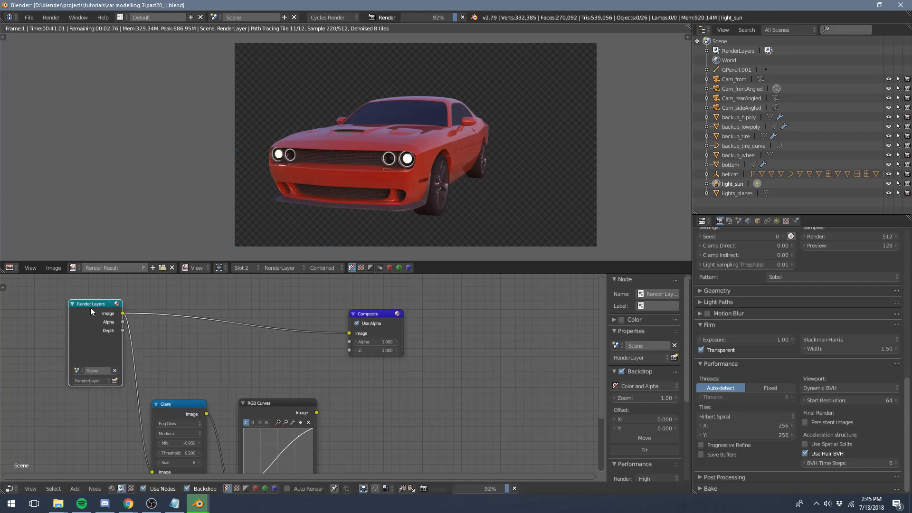
scroll(351, 133, up, 1)
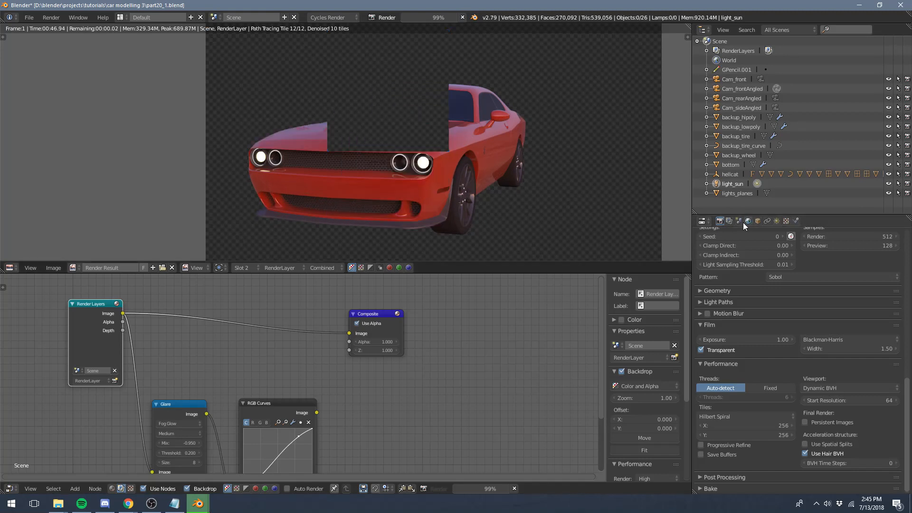
- Review the render layer's Denoising settings and return to the render settings
click(729, 221)
scroll(754, 337, down, 1)
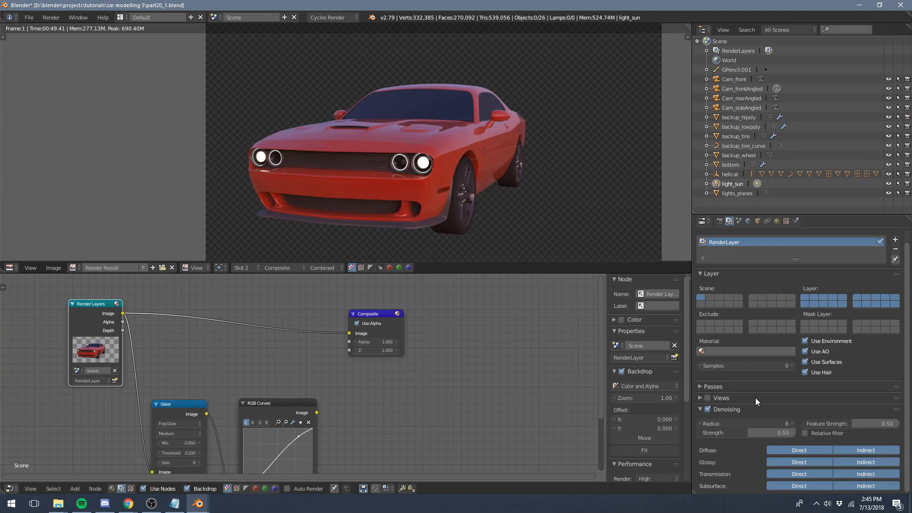
click(718, 222)
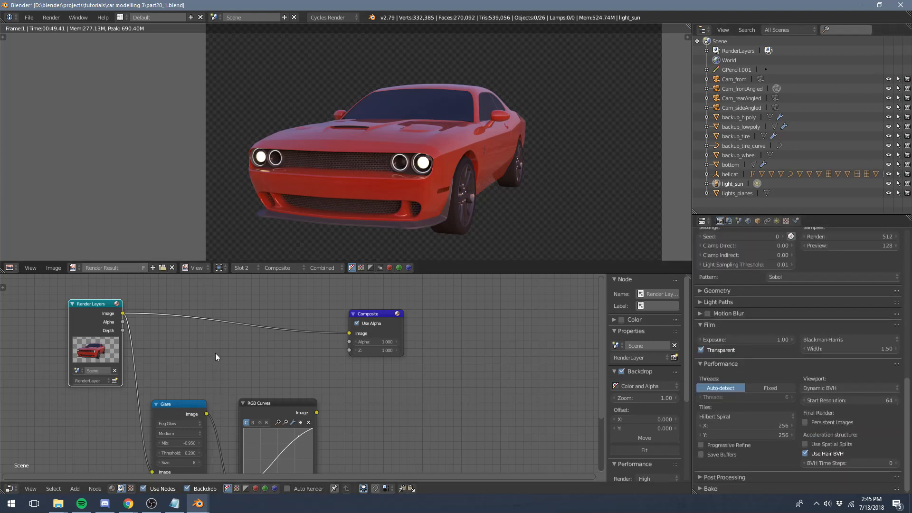
- Move the Glare node up between Render Layers and Composite, and look up Glare in the search for nodes to add
drag(195, 413, 207, 337)
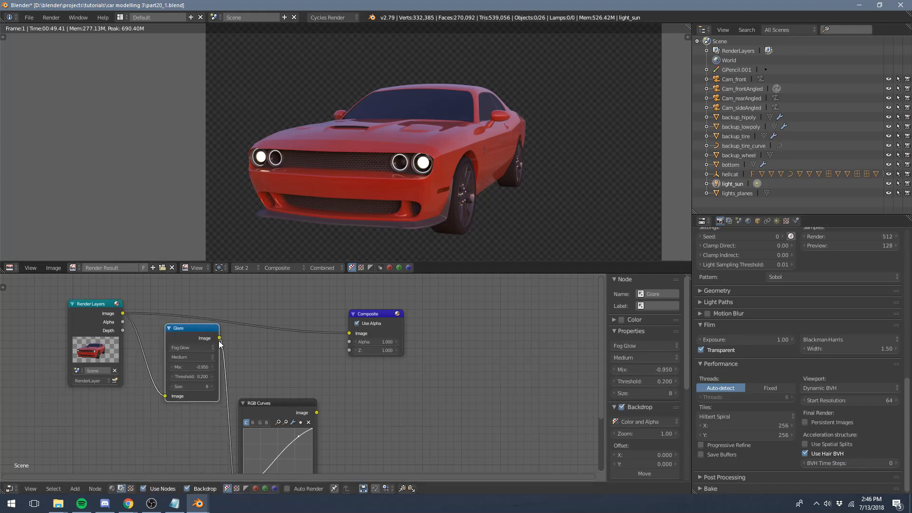
click(185, 348)
key(shift+a)
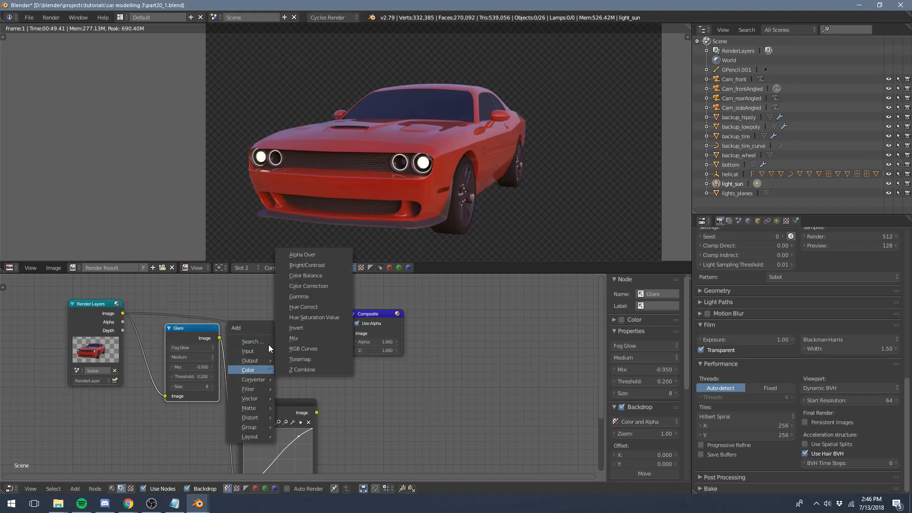
click(252, 342)
text(GLAR)
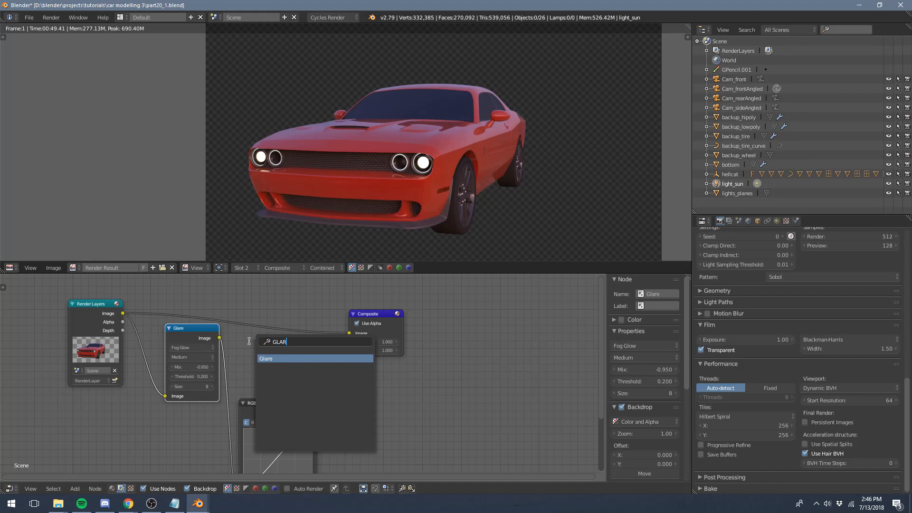
key(BackSpace)
key(BackSpace)
key(BackSpace)
key(BackSpace)
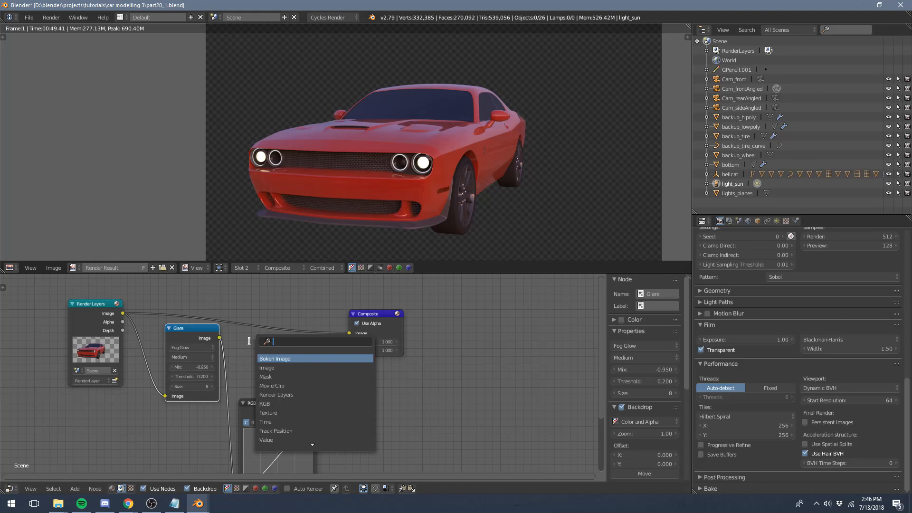
key(Escape)
- Position the RGB Curves node between Glare and Composite, and route the image from Glare through RGB Curves into Composite
drag(220, 338, 350, 333)
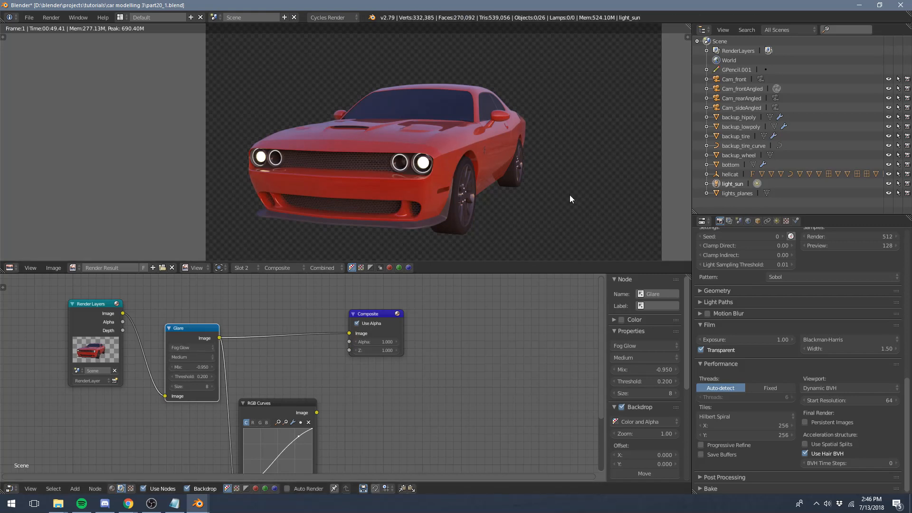
drag(287, 403, 293, 300)
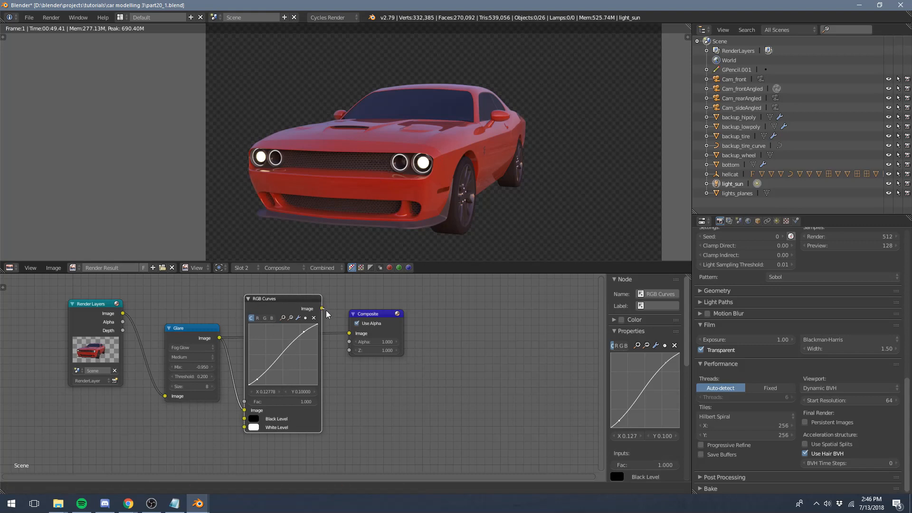
drag(323, 308, 350, 334)
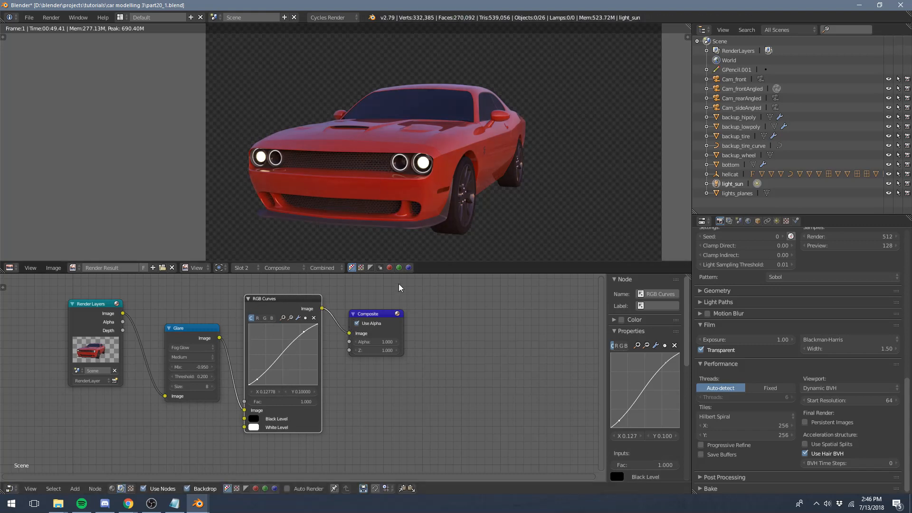
- Shape the RGB Curves node's combined curve, lowering the shadow point slightly and setting the highlight point at about X 0.85, Y 0.93
scroll(352, 222, up, 2)
scroll(352, 222, down, 2)
click(304, 332)
drag(303, 332, 293, 336)
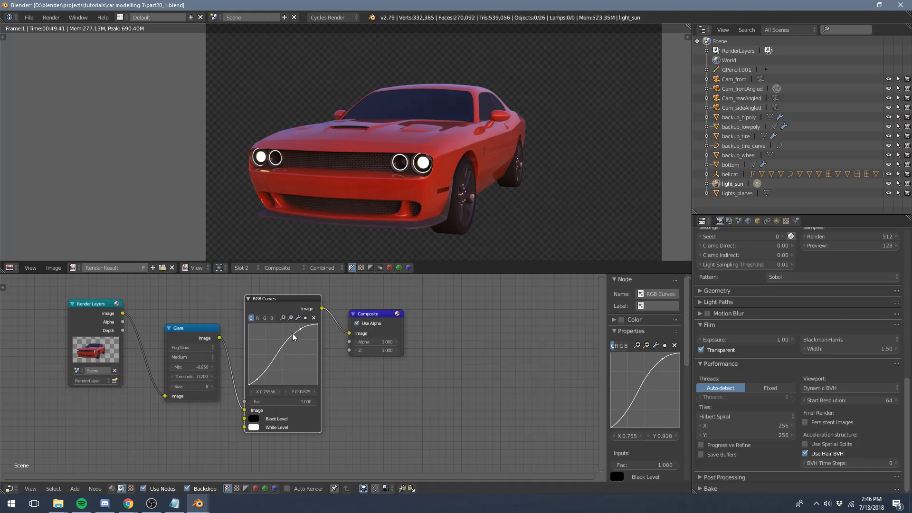
drag(257, 379, 256, 382)
mouse_move(304, 334)
mouse_down()
mouse_move(312, 334)
mouse_move(300, 326)
mouse_up()
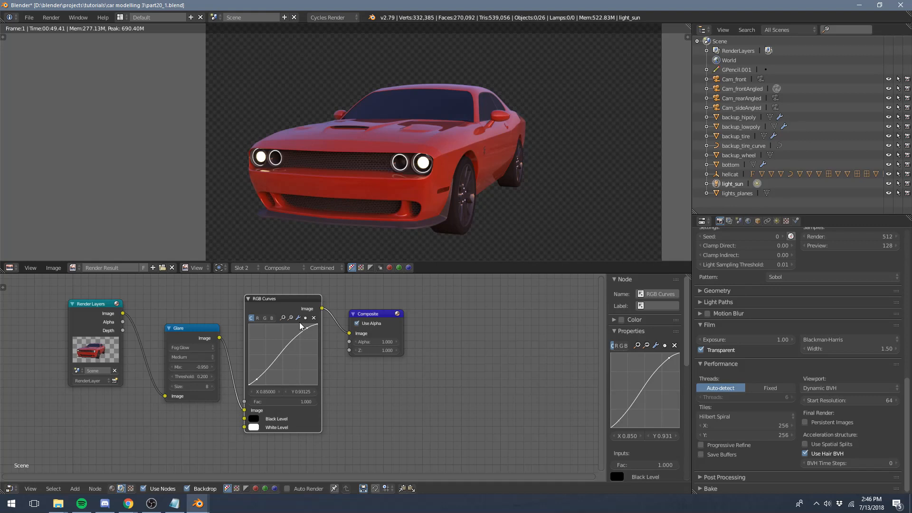
- Enlarge the render result over the node editor's area and inspect the car's front up close
key(ctrl+space)
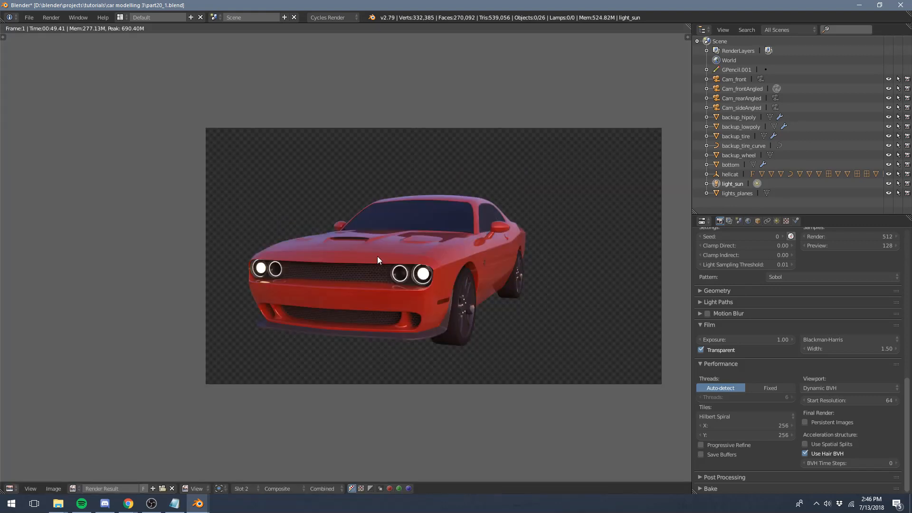
middle_drag(377, 260, 296, 298)
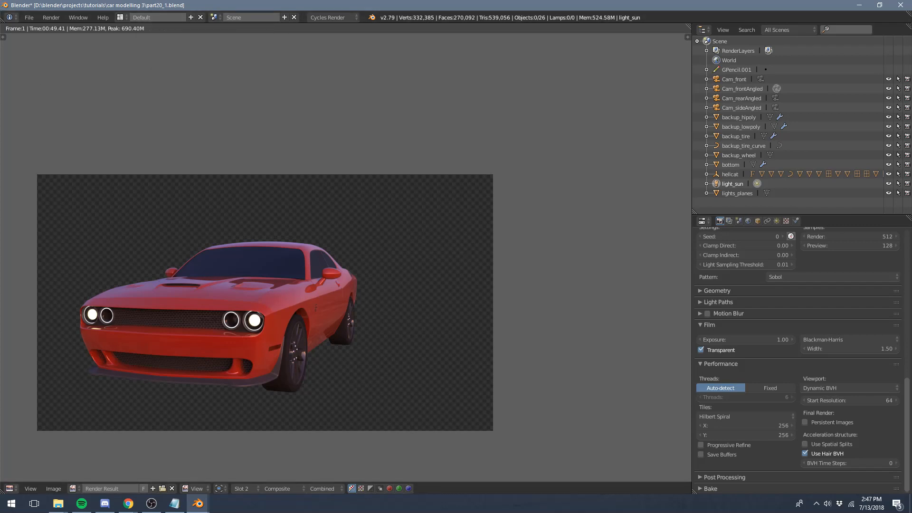
middle_drag(100, 209, 214, 198)
middle_drag(334, 322, 371, 282)
scroll(371, 281, up, 4)
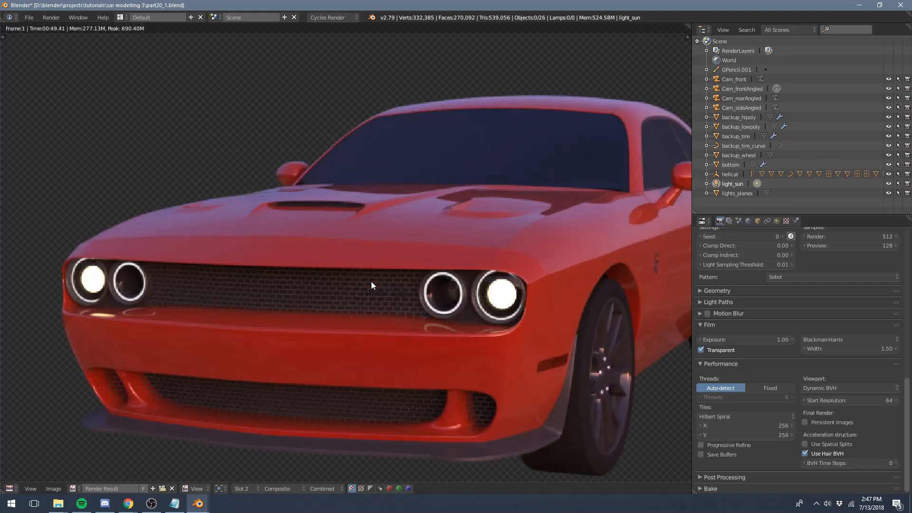
scroll(372, 281, down, 4)
- Switch the render result area back to the 3D View and view the car's rendered preview from the front side
click(9, 488)
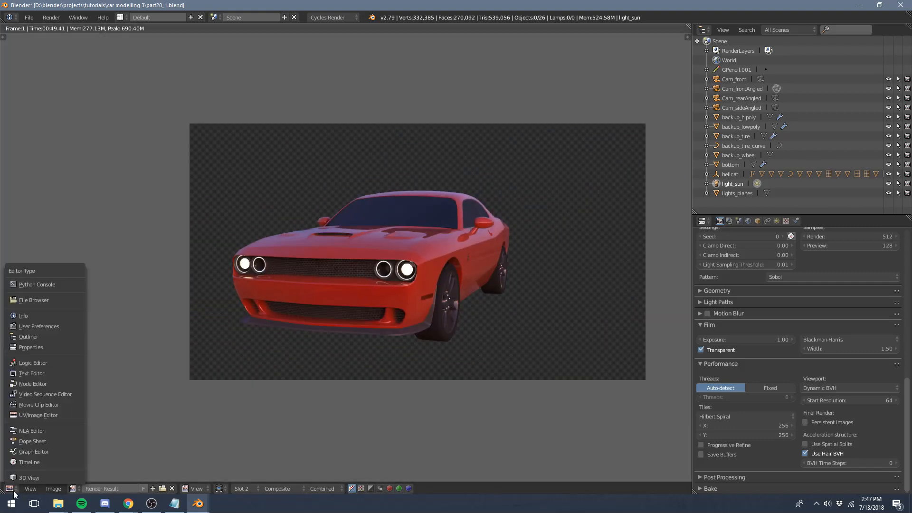
key(Return)
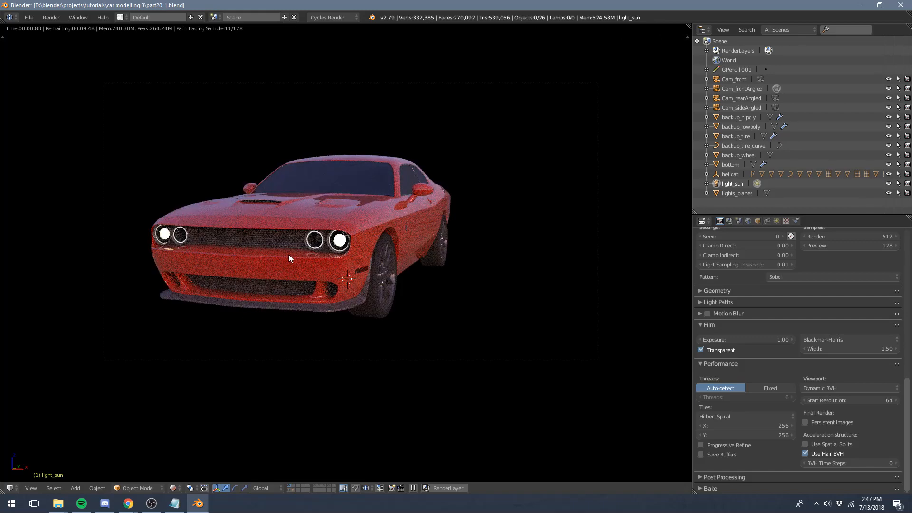
middle_drag(354, 252, 290, 268)
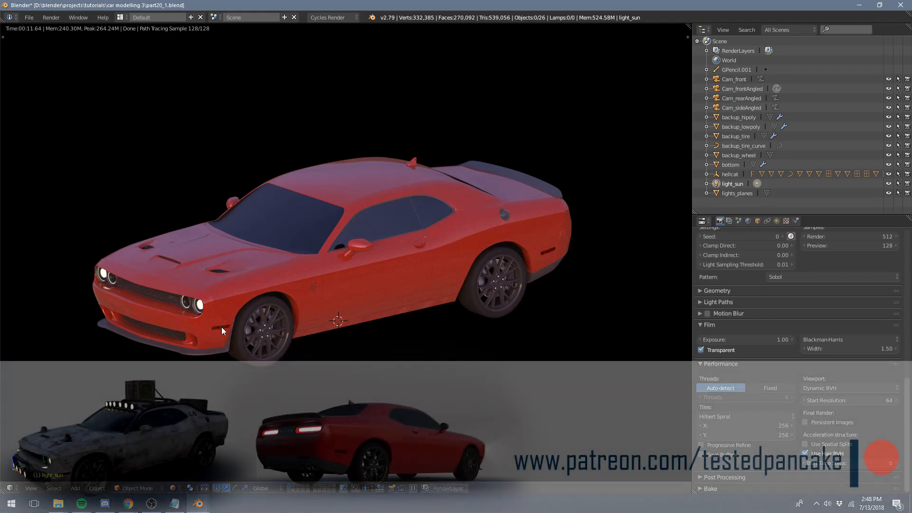
middle_drag(227, 326, 241, 321)
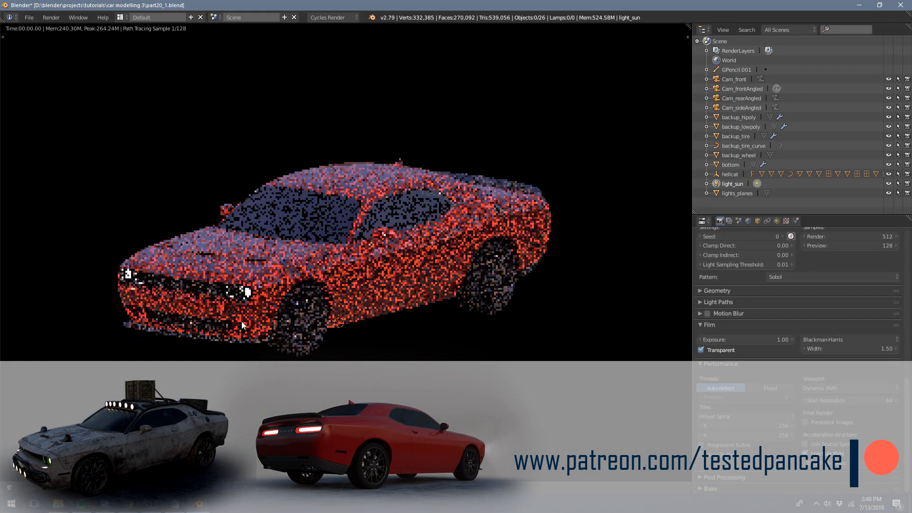